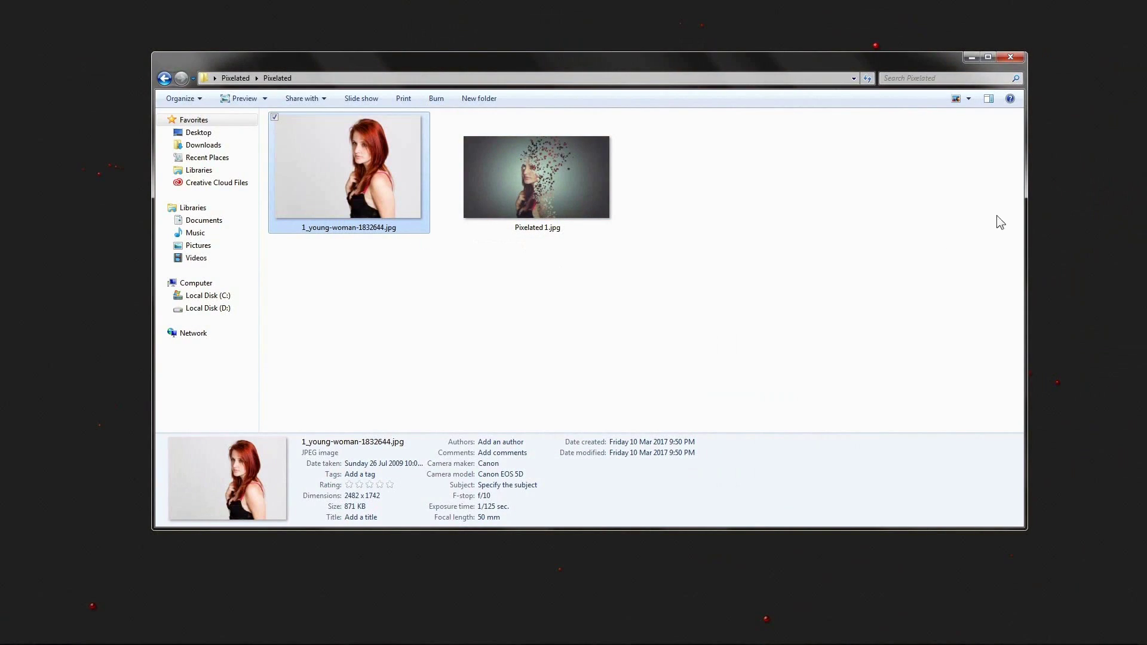
Step: Open young-woman-1832644.jpg from the Pixelated folder in Photoshop
{"action": "left_click", "coordinate": [974, 57]}
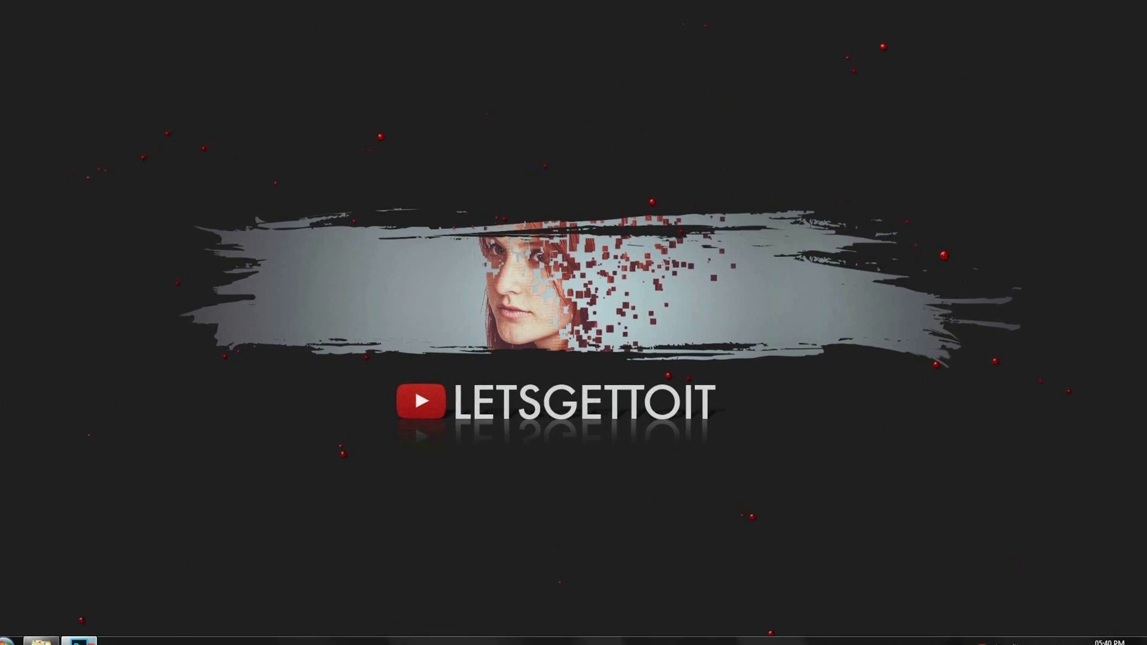
{"action": "left_click", "coordinate": [83, 636]}
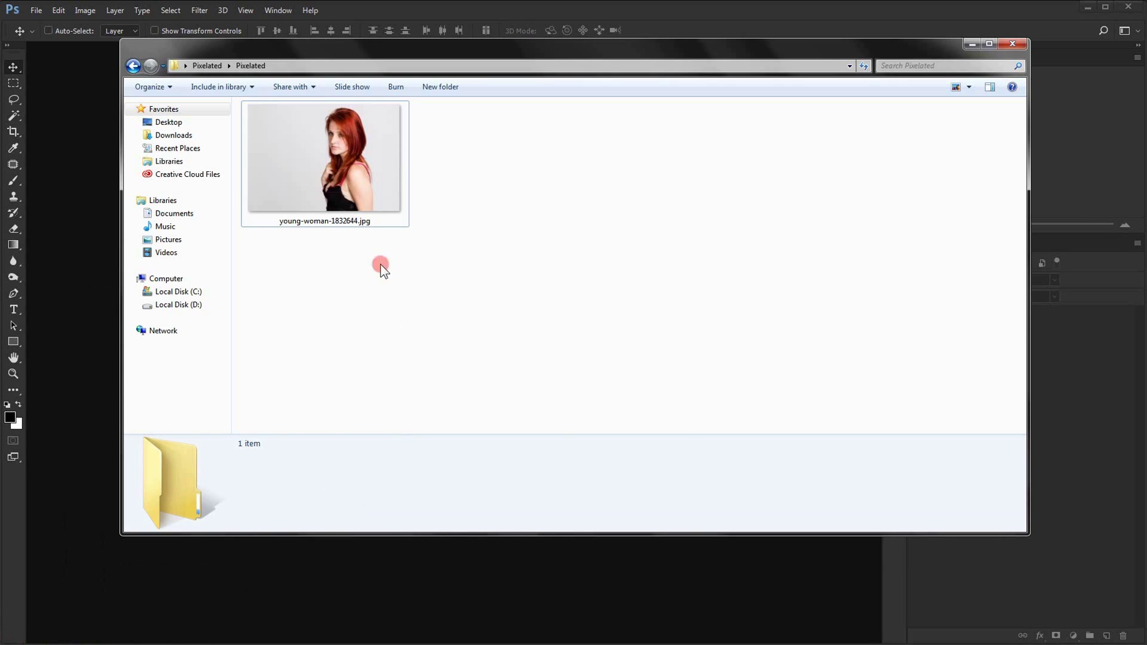
{"action": "left_click_drag", "start_coordinate": [344, 184], "coordinate": [468, 576]}
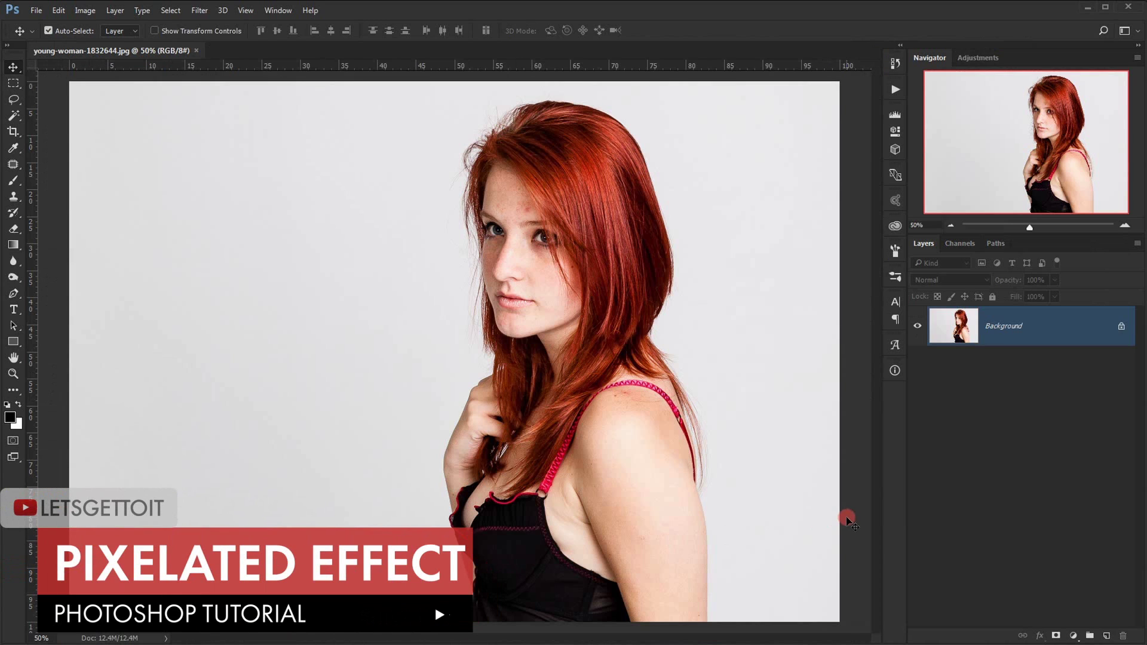
Step: Add a Levels adjustment layer with midtones 0.36 and white input 218
{"action": "key", "text": "ctrl+0"}
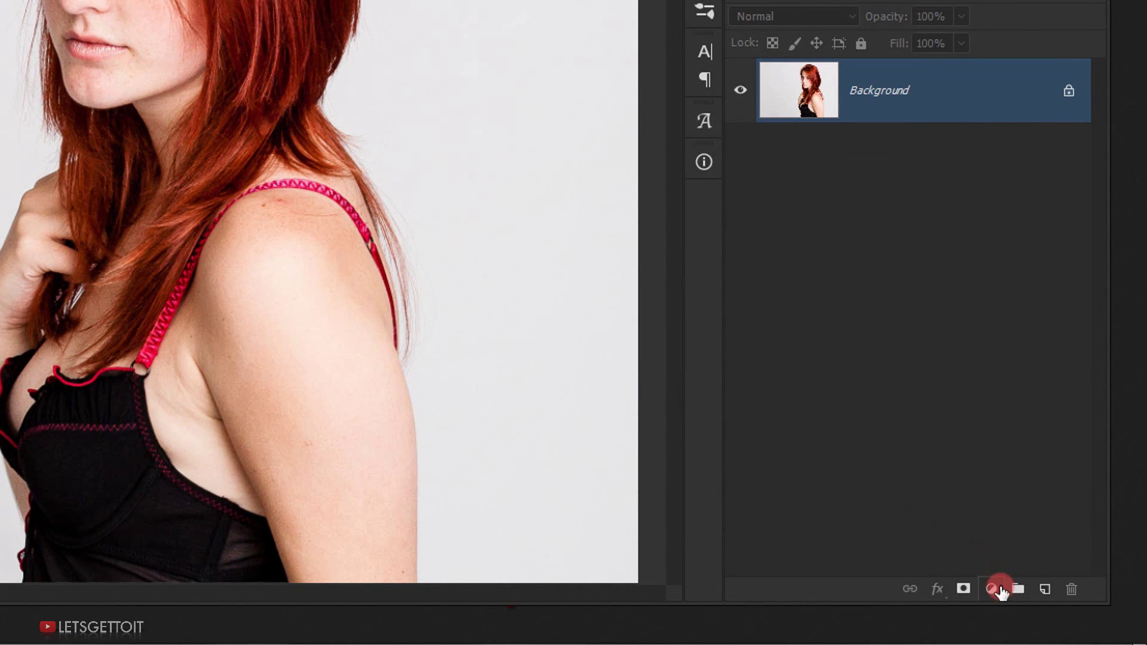
{"action": "left_click", "coordinate": [1000, 591]}
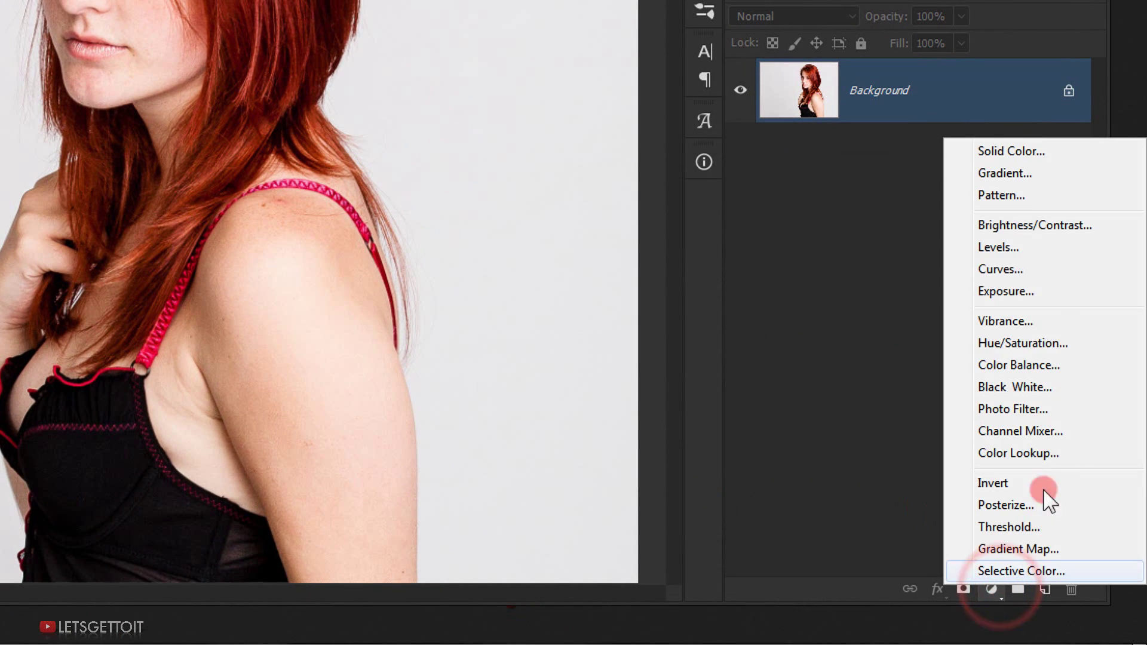
{"action": "left_click", "coordinate": [1114, 248]}
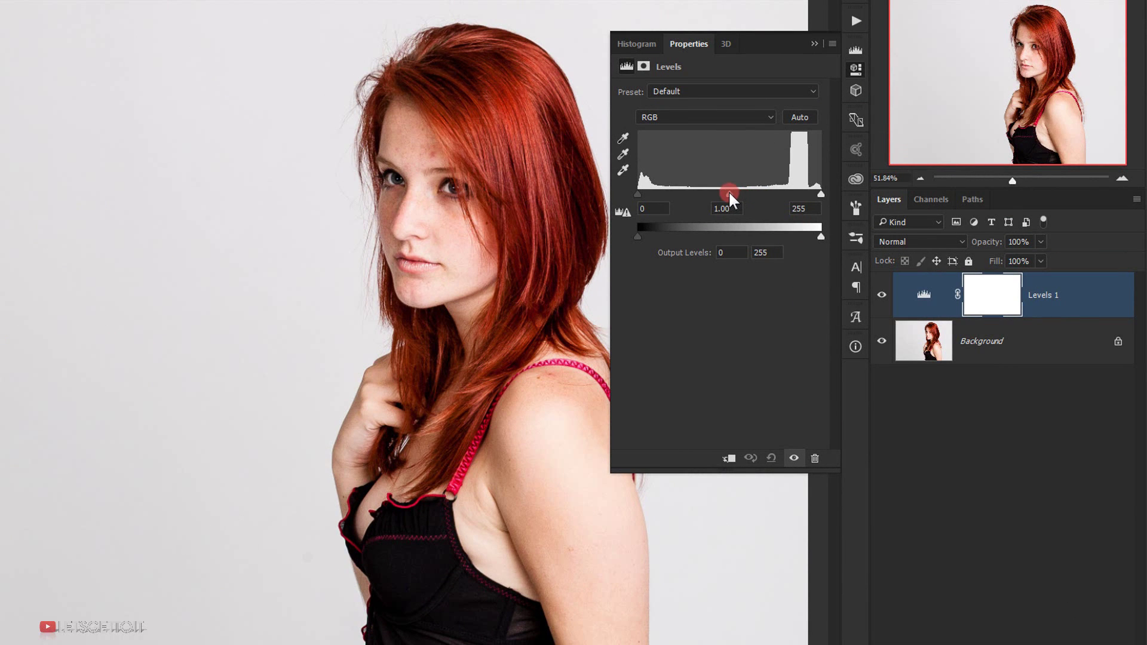
{"action": "left_click_drag", "start_coordinate": [729, 194], "coordinate": [779, 194]}
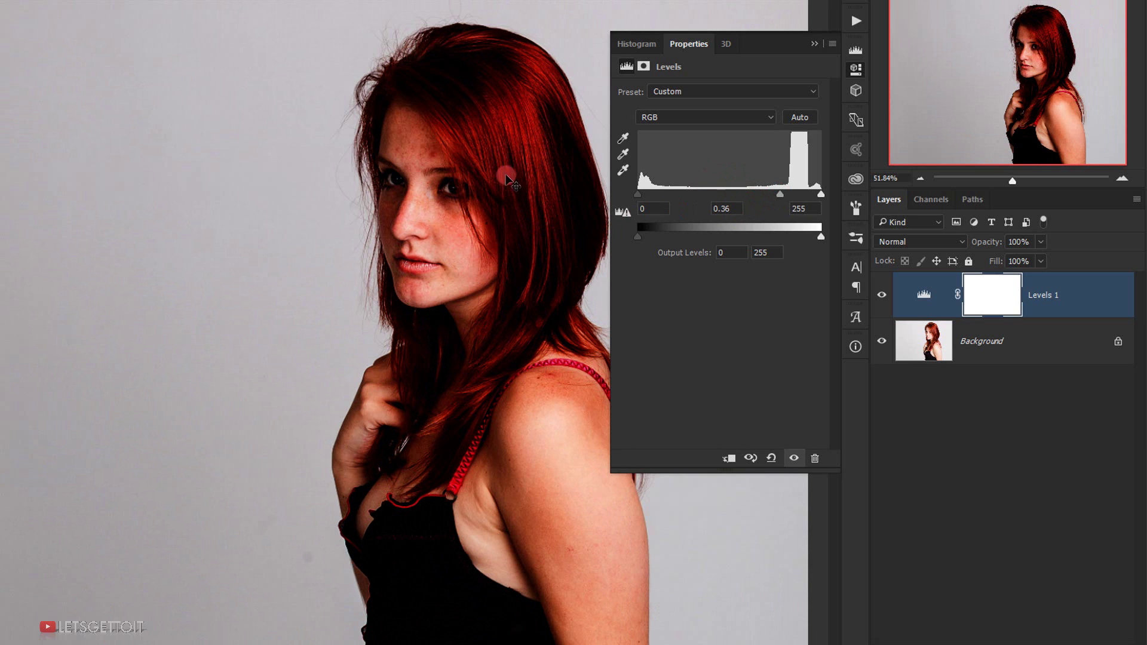
{"action": "left_click_drag", "start_coordinate": [821, 193], "coordinate": [795, 192]}
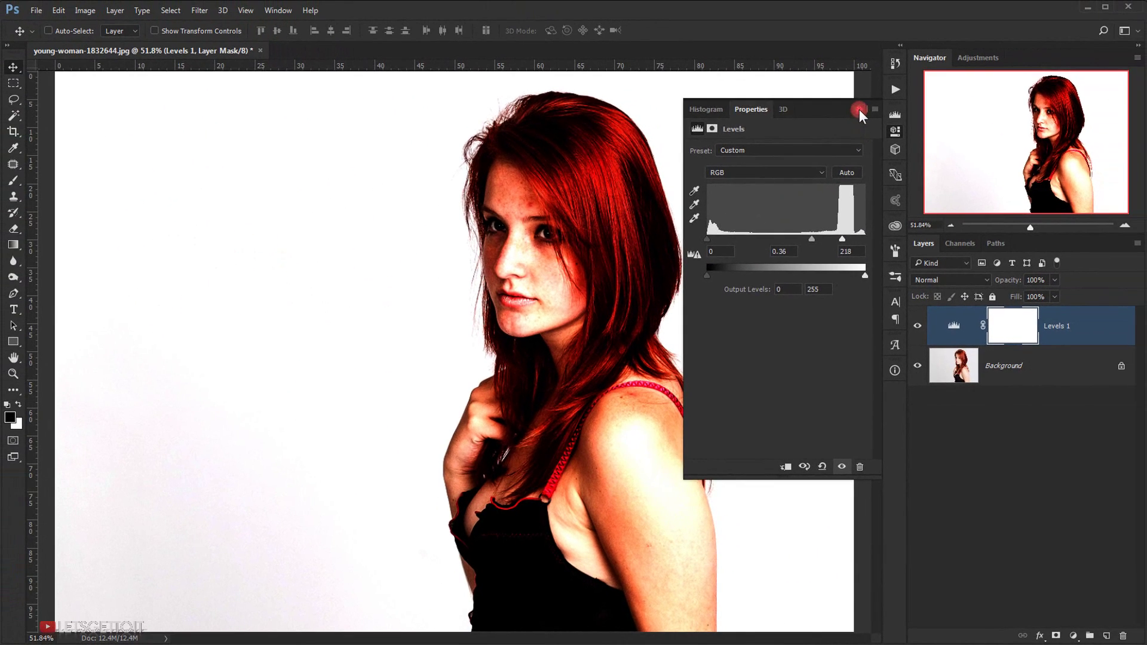
{"action": "left_click", "coordinate": [936, 51]}
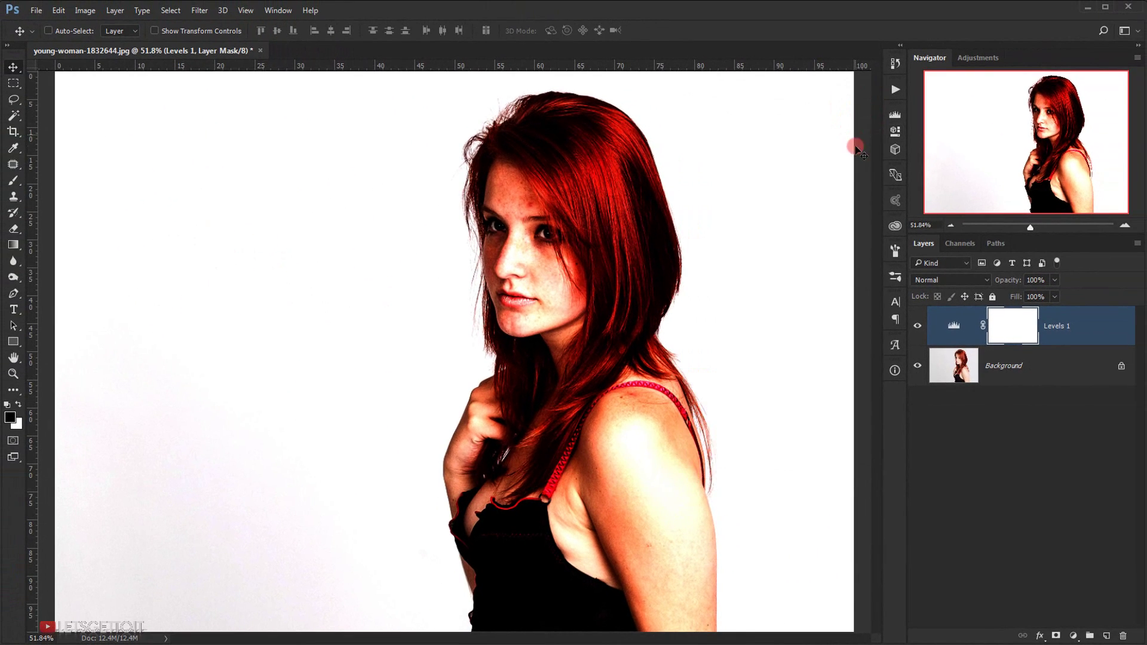
{"action": "left_click", "coordinate": [953, 328]}
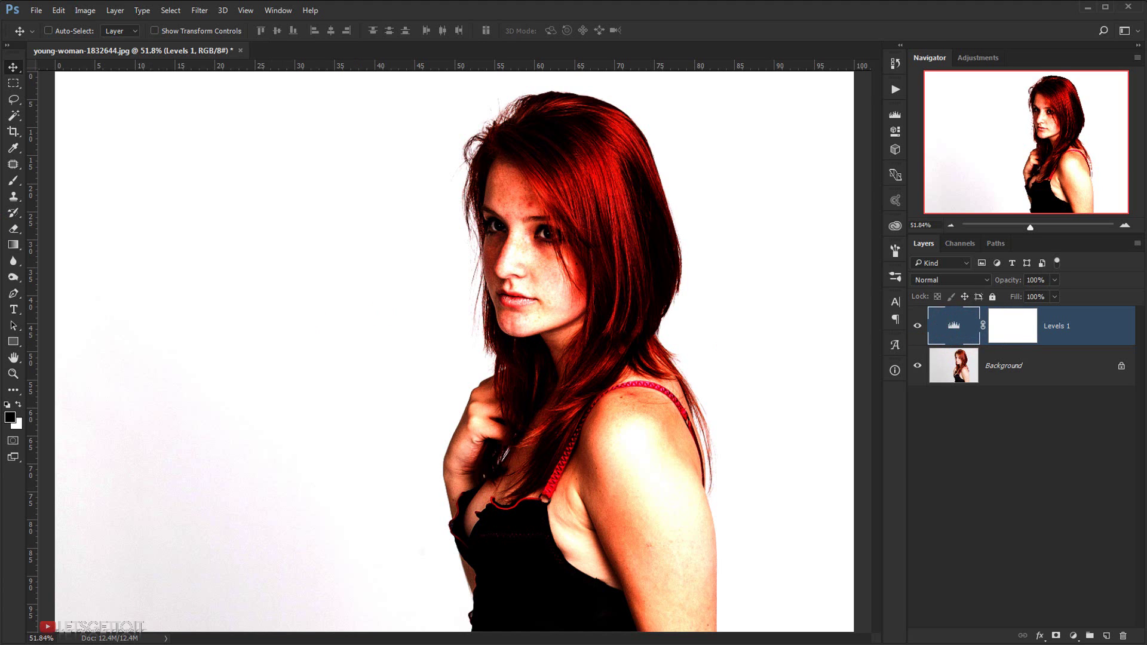
{"action": "left_click", "coordinate": [12, 115]}
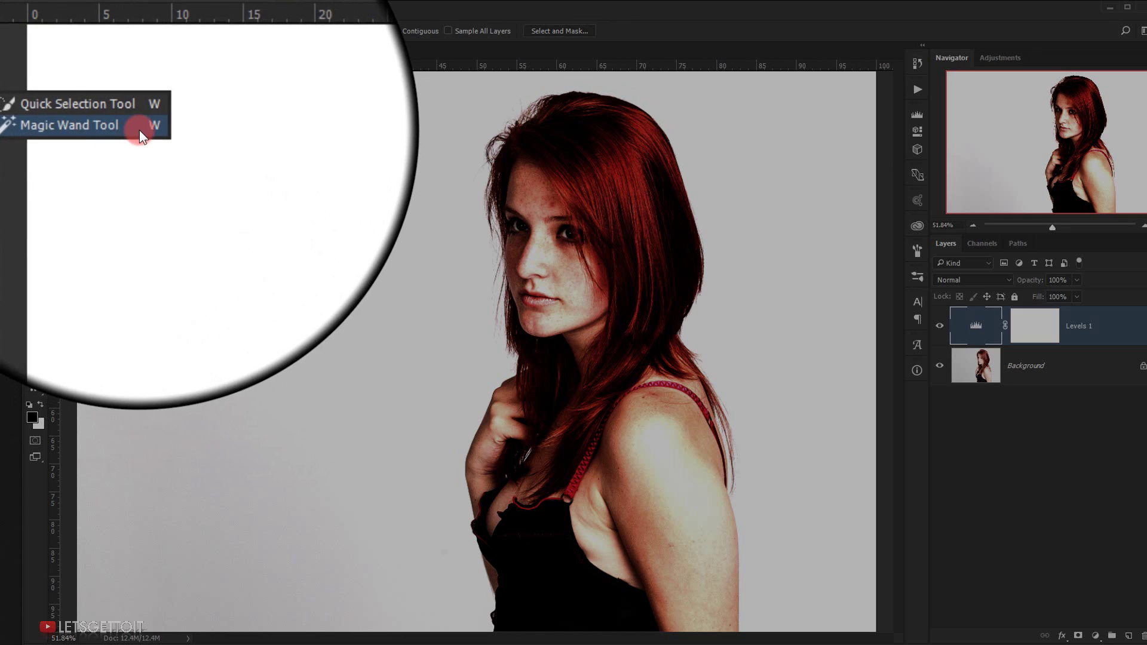
Step: Magic Wand the white background, invert it onto the woman, and delete Levels 1
{"action": "left_click", "coordinate": [60, 127]}
{"action": "scroll", "coordinate": [200, 253], "scroll_direction": "down", "scroll_amount": 1}
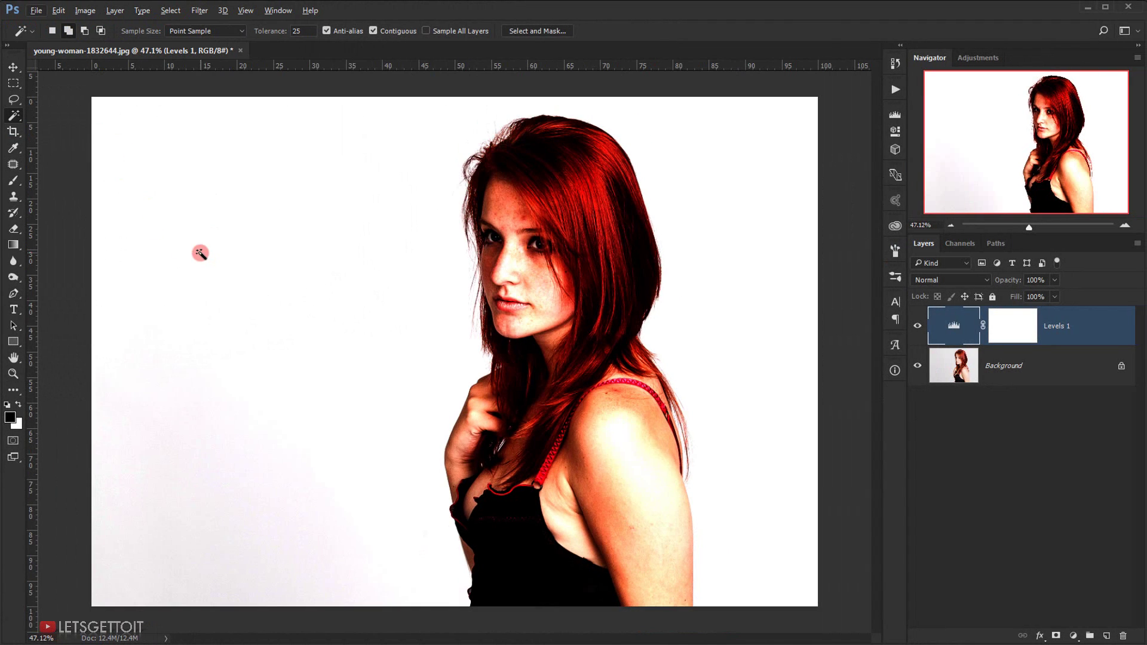
{"action": "left_click", "coordinate": [196, 218]}
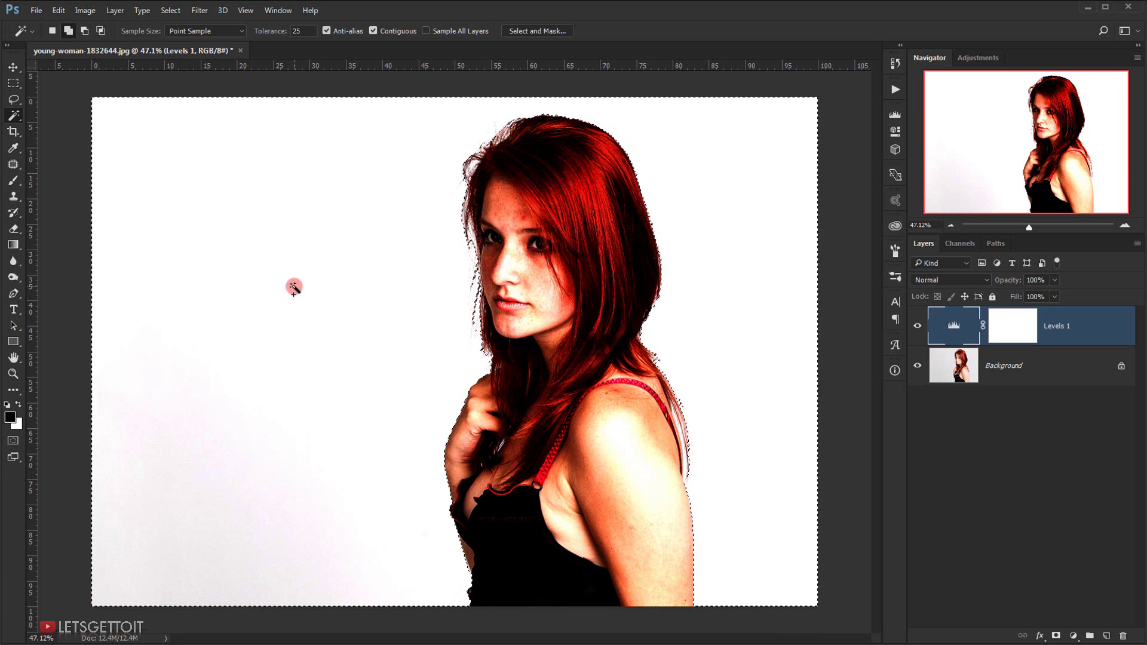
{"action": "key", "text": "ctrl+shift+i"}
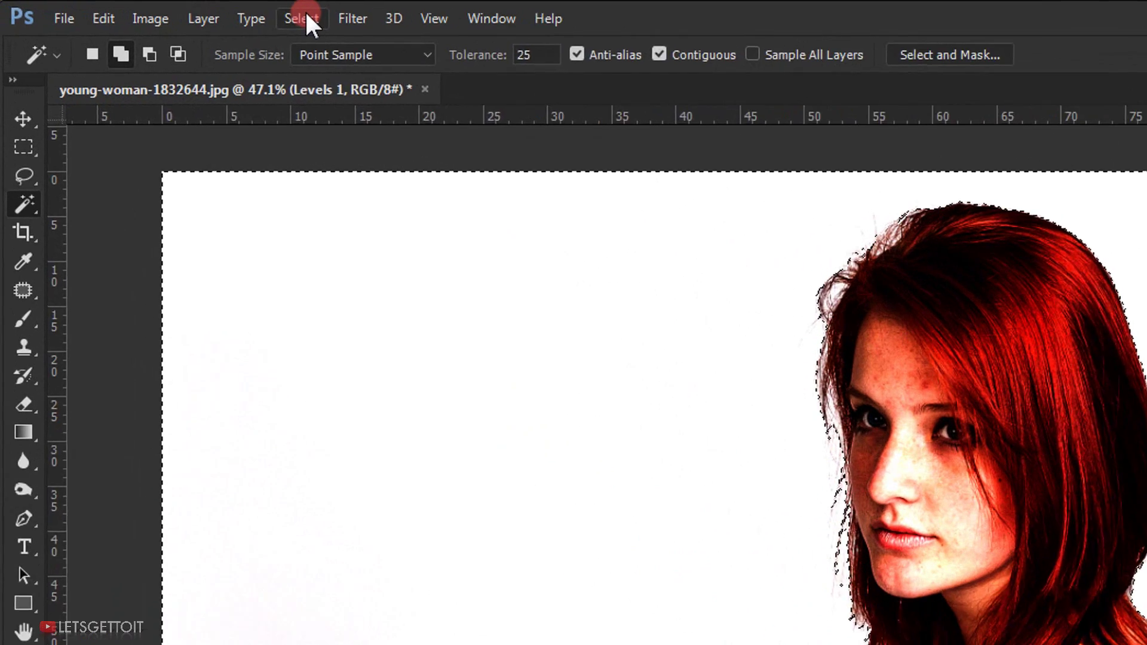
{"action": "left_click", "coordinate": [171, 10]}
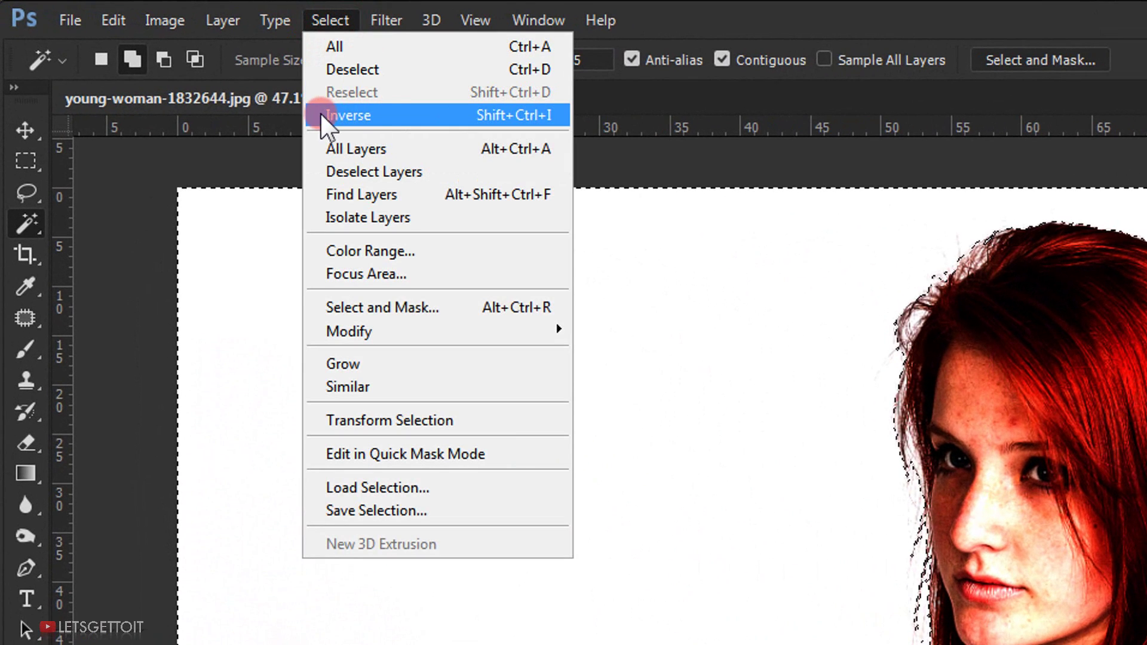
{"action": "left_click", "coordinate": [386, 114]}
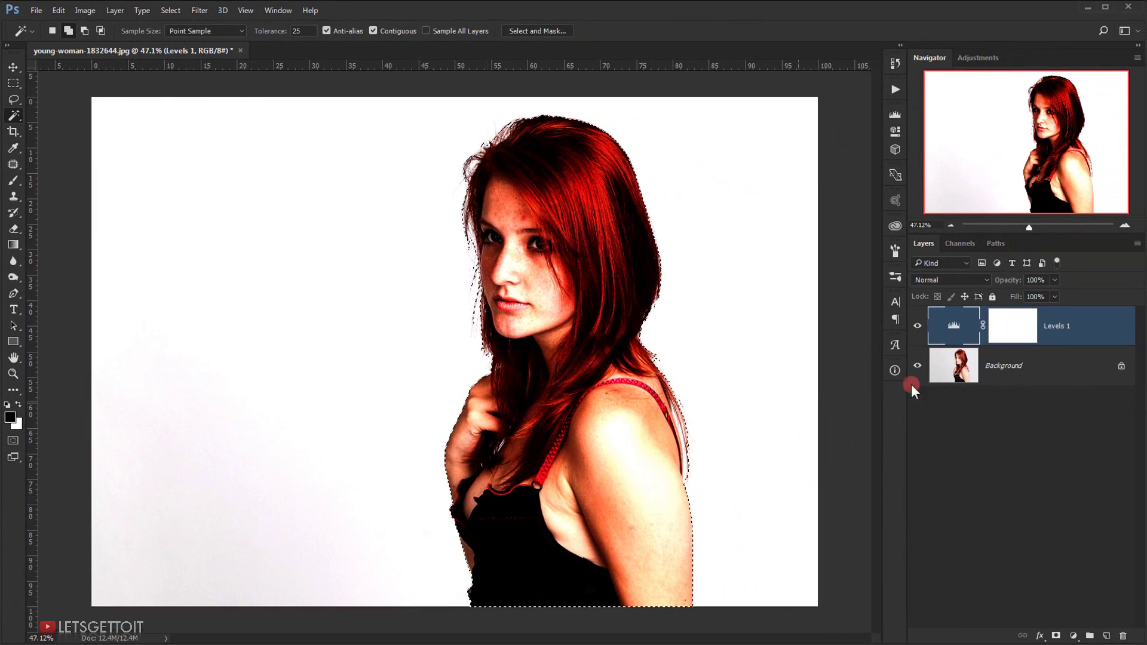
{"action": "left_click_drag", "start_coordinate": [1054, 339], "coordinate": [1124, 637]}
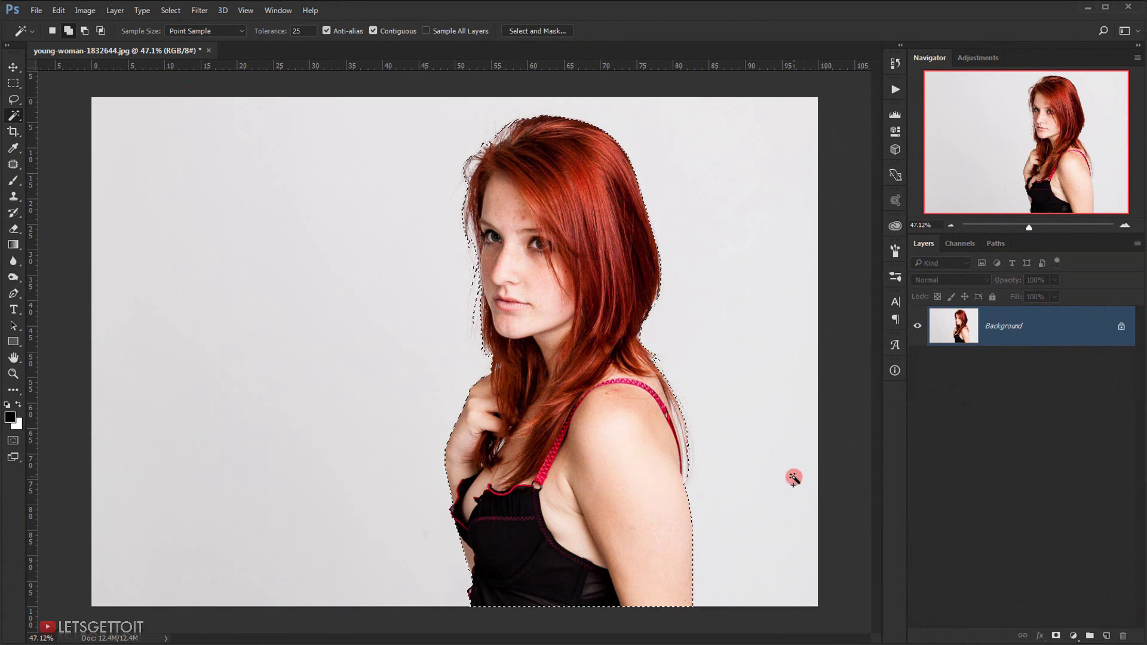
Step: Refine the hair and shoulder edges in Select and Mask, then add a layer mask
{"action": "left_click", "coordinate": [564, 32]}
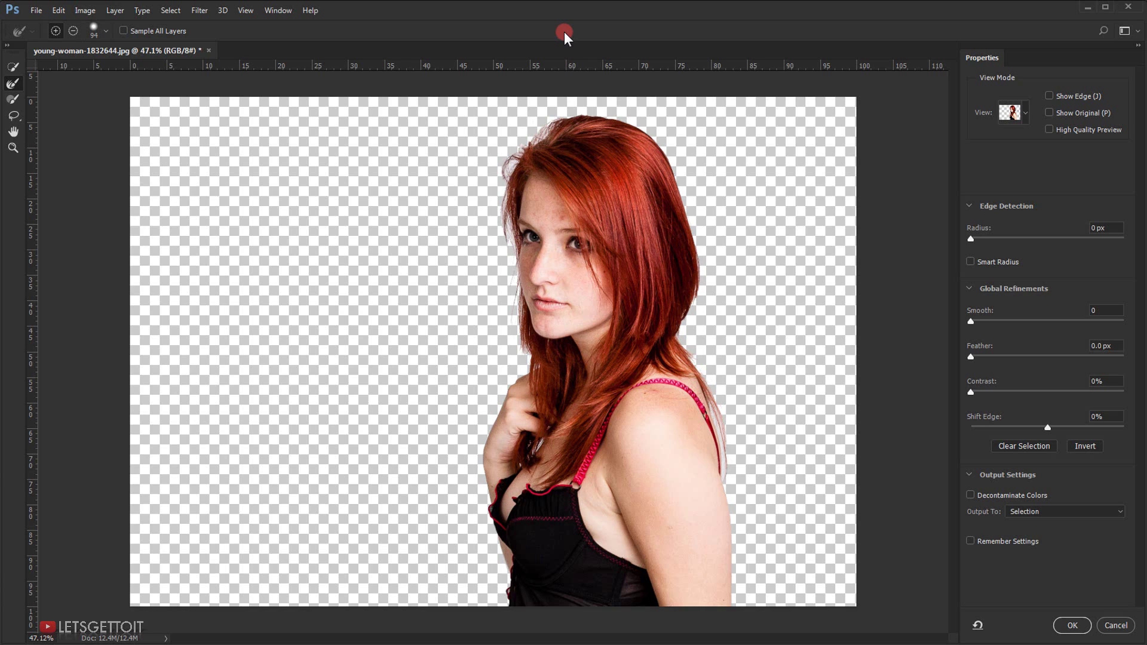
{"action": "left_click", "coordinate": [13, 84]}
{"action": "mouse_move", "coordinate": [540, 110]}
{"action": "left_mouse_down"}
{"action": "mouse_move", "coordinate": [502, 158]}
{"action": "mouse_move", "coordinate": [498, 238]}
{"action": "mouse_move", "coordinate": [515, 350]}
{"action": "left_mouse_up"}
{"action": "left_click_drag", "start_coordinate": [720, 389], "coordinate": [735, 482]}
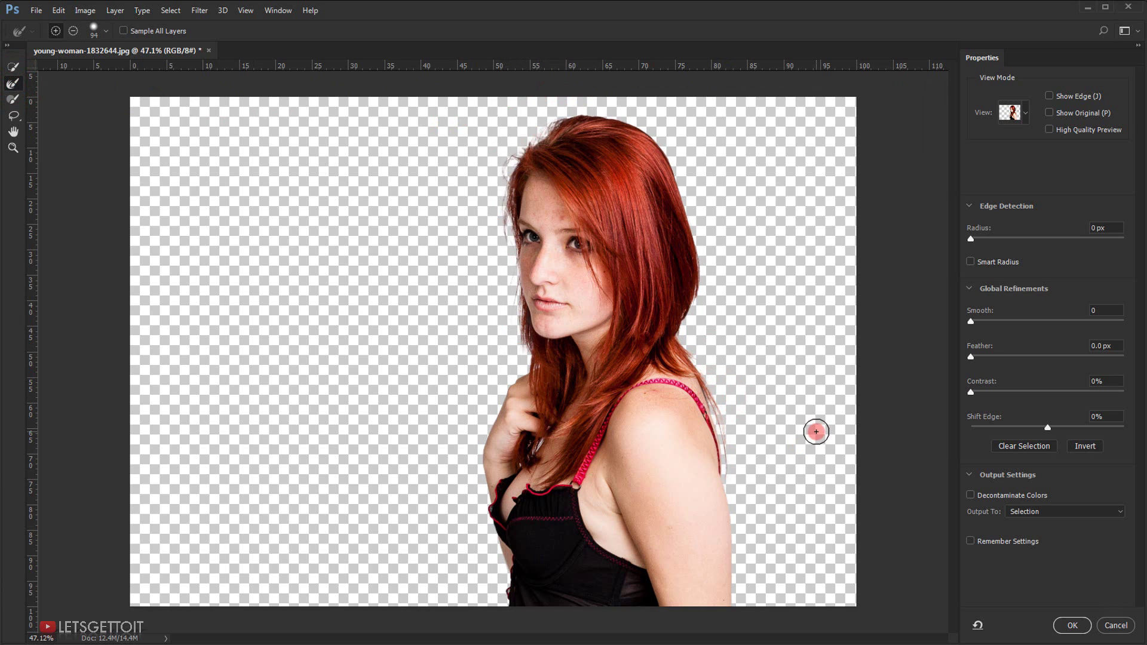
{"action": "left_click", "coordinate": [1070, 624]}
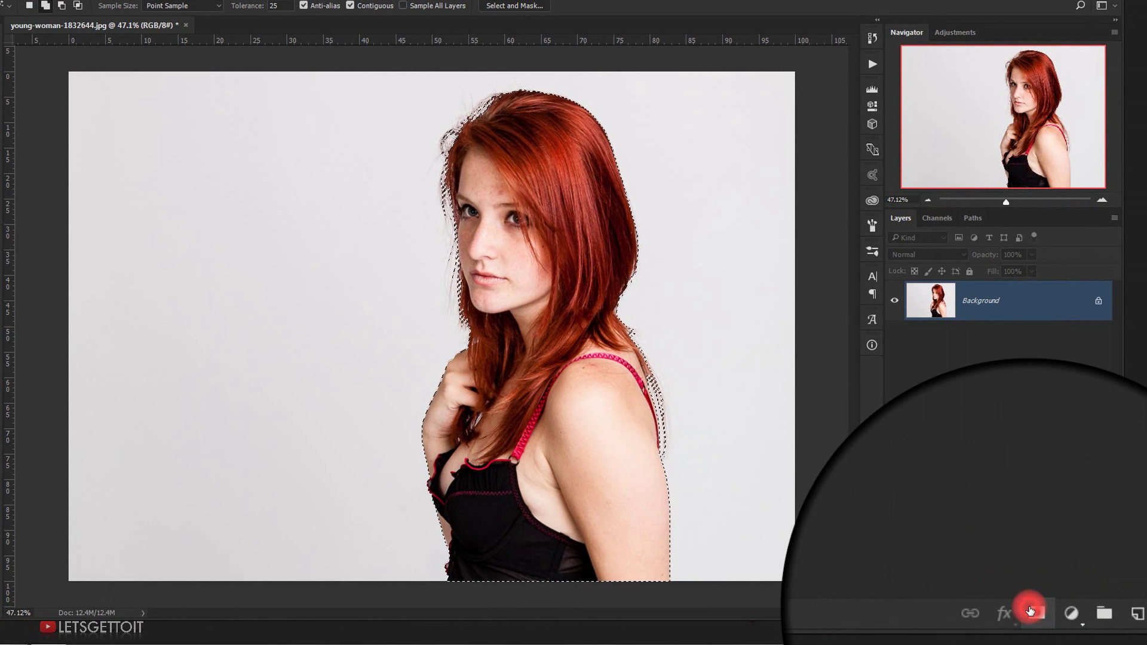
{"action": "left_click", "coordinate": [1031, 611]}
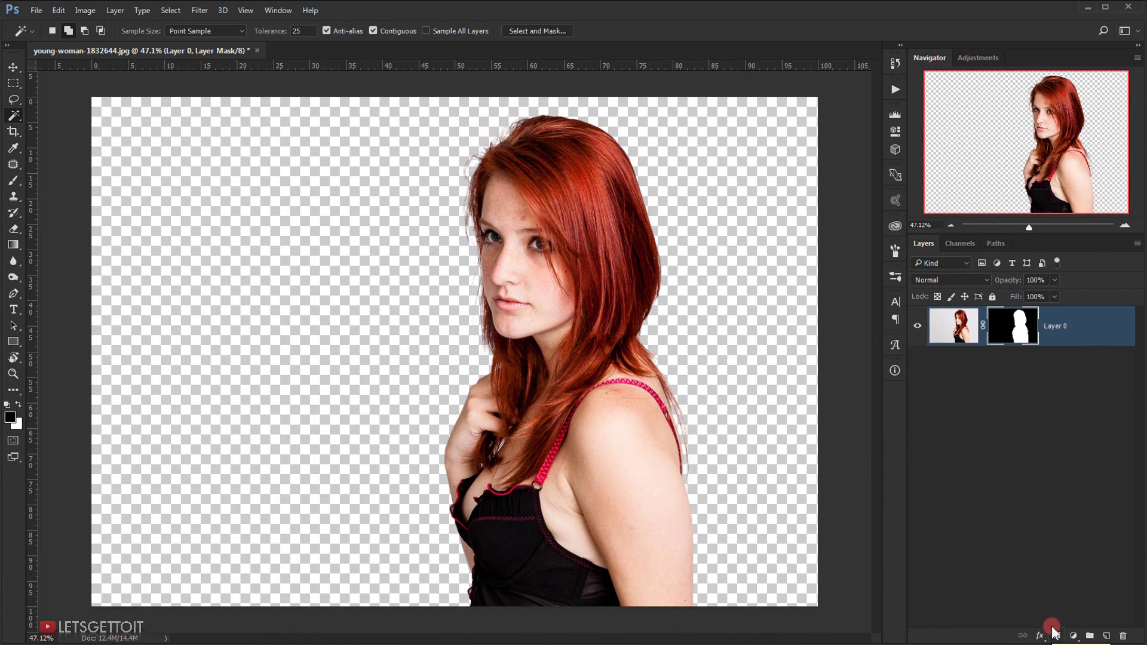
Step: Convert the masked woman's layer into a smart object
{"action": "key", "text": "ctrl+plus"}
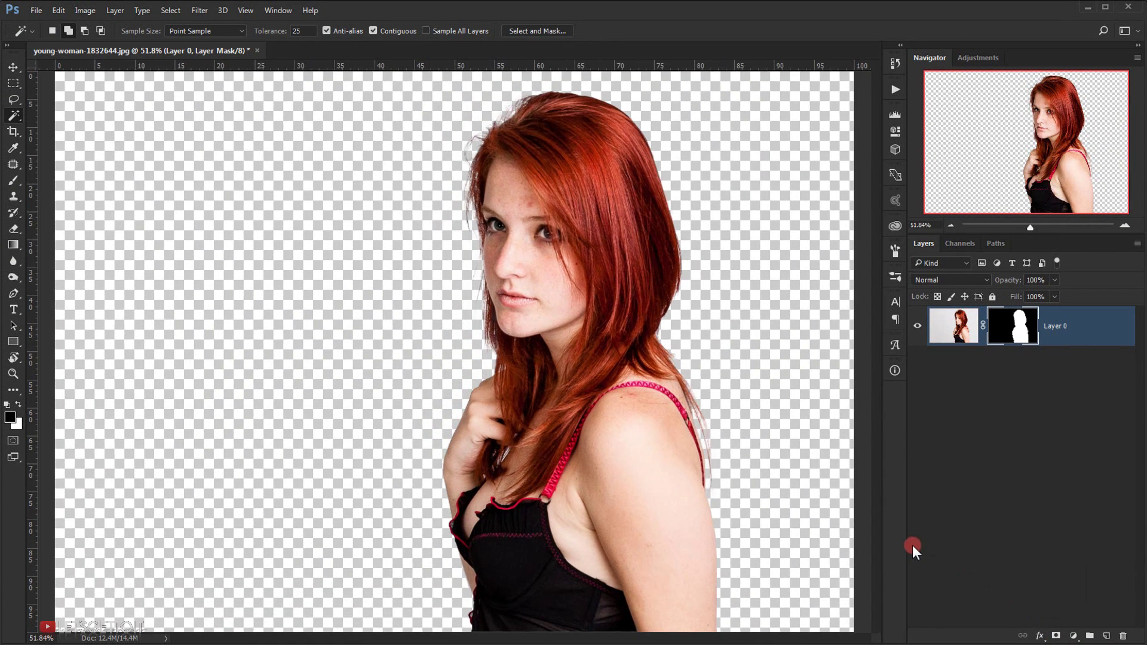
{"action": "key", "text": "v"}
{"action": "right_click", "coordinate": [1083, 323]}
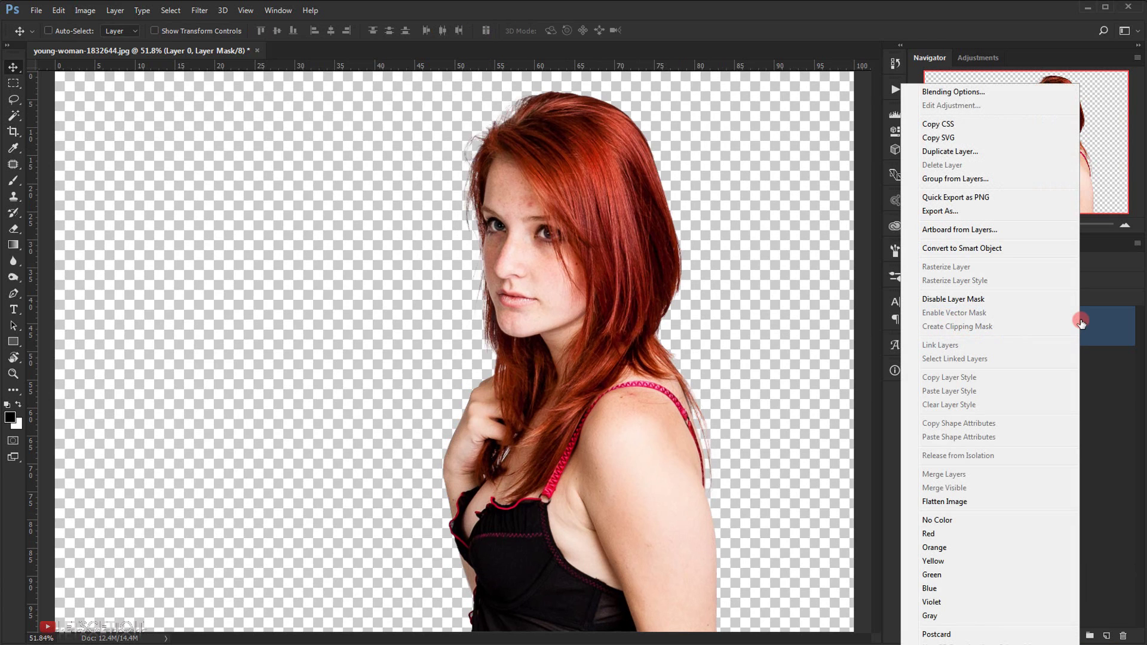
{"action": "left_click", "coordinate": [987, 250]}
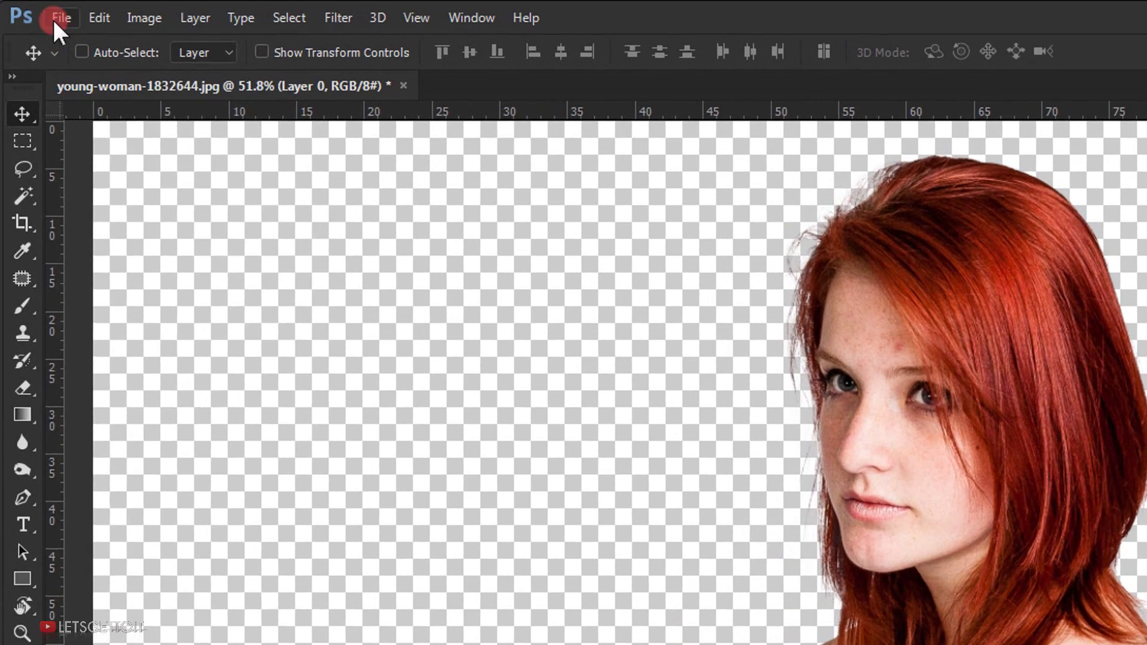
Step: Create a new white 1920 × 1080 px document at 300 pixels/inch
{"action": "left_click", "coordinate": [32, 11]}
{"action": "left_click", "coordinate": [238, 34]}
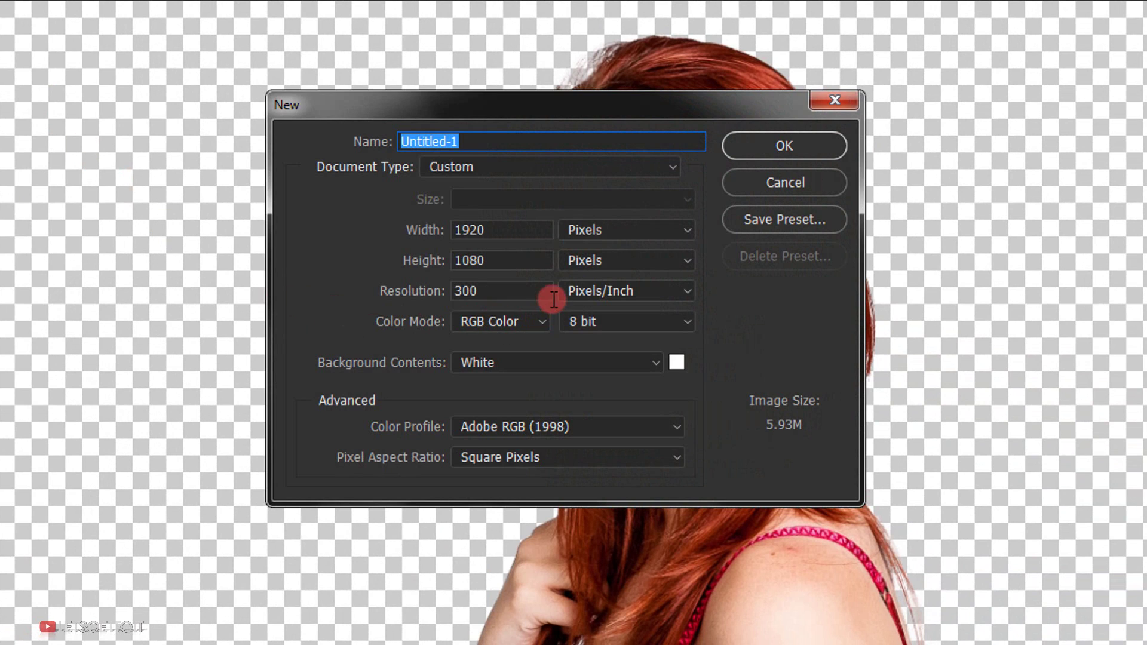
{"action": "left_click", "coordinate": [520, 233]}
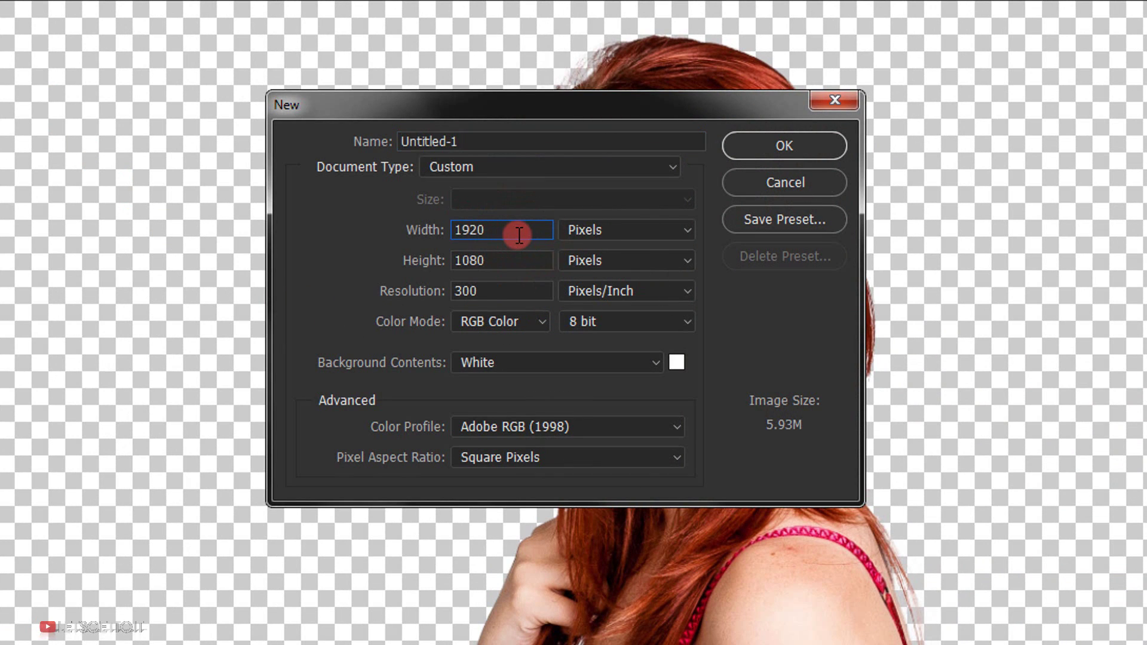
{"action": "left_click", "coordinate": [523, 256]}
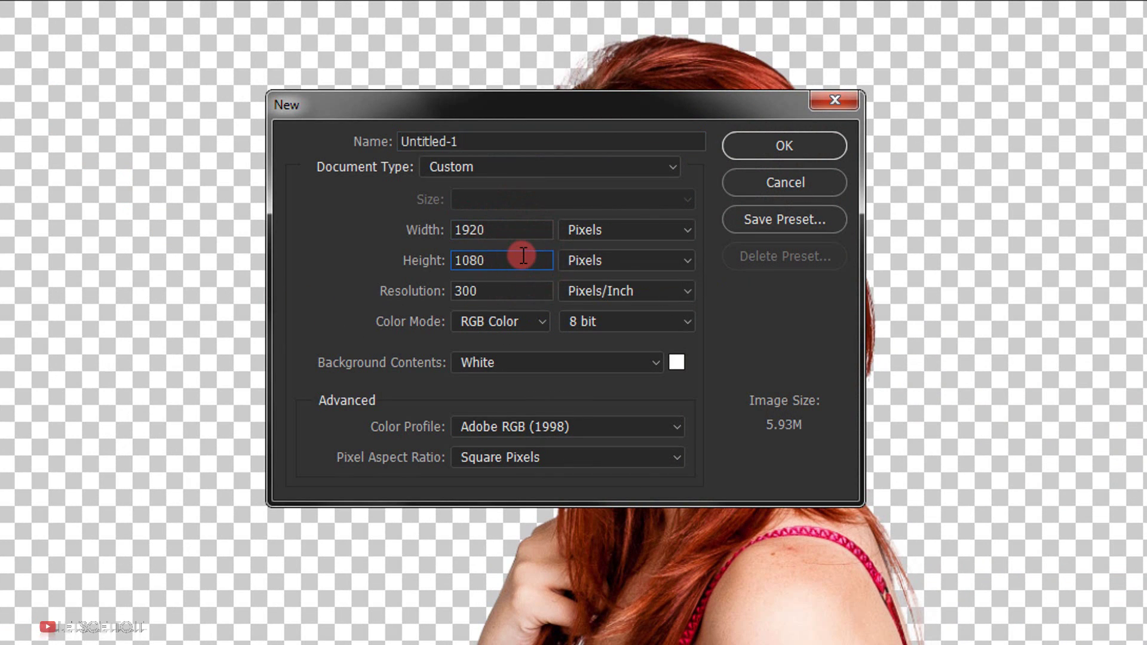
{"action": "left_click", "coordinate": [518, 289]}
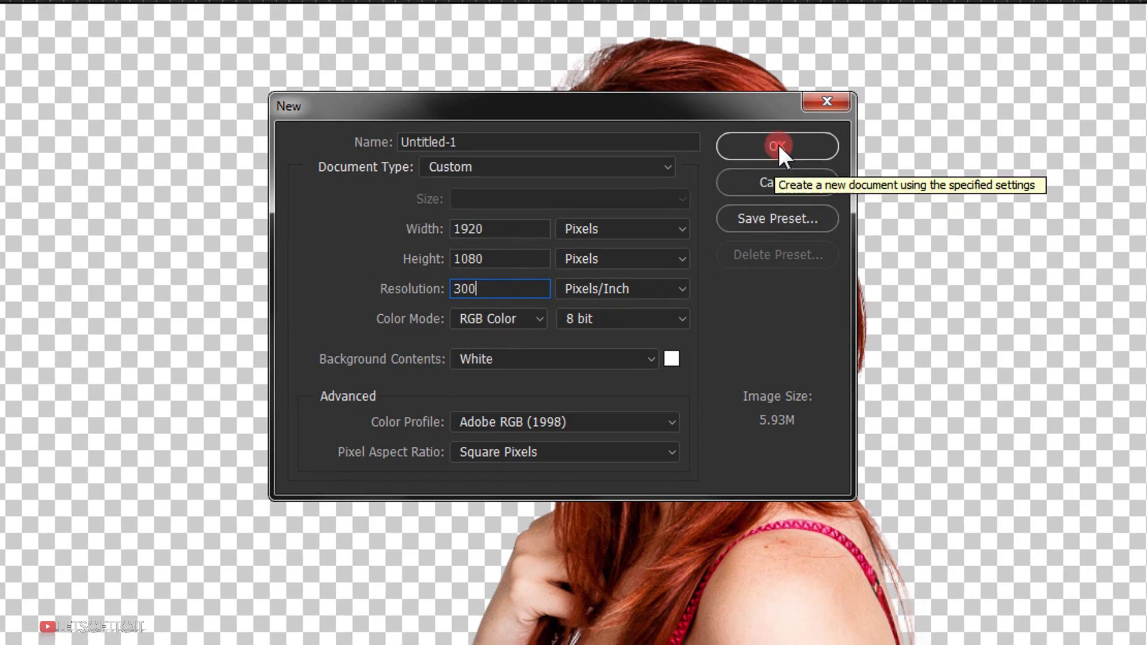
{"action": "left_click", "coordinate": [780, 150]}
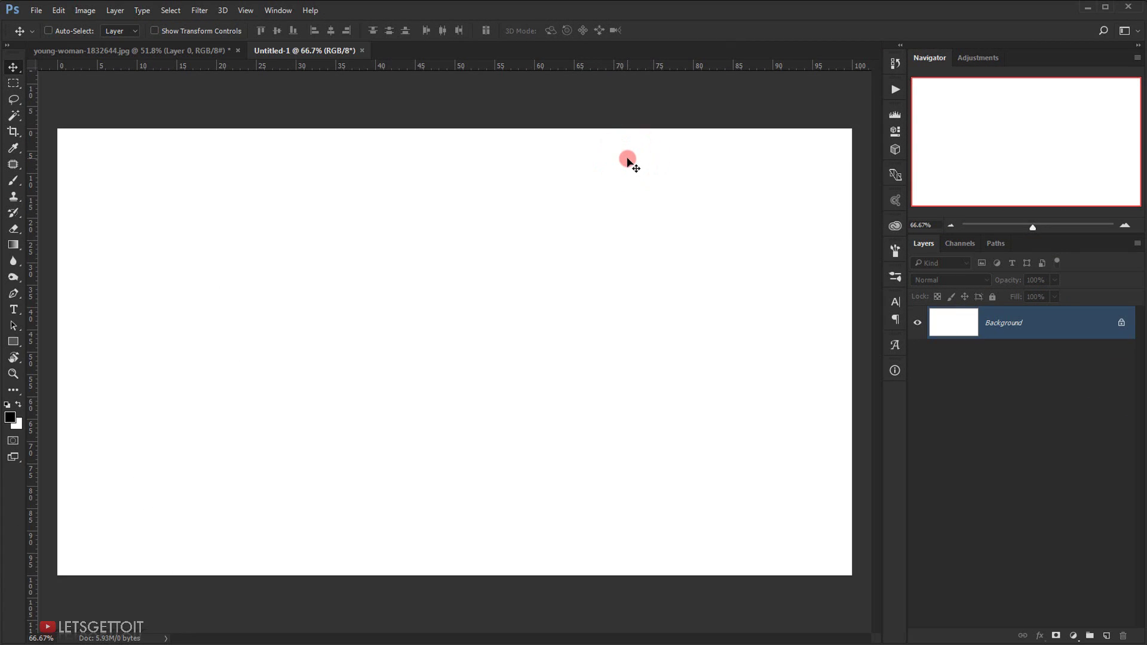
{"action": "left_click", "coordinate": [190, 52]}
Step: Bring the woman into Untitled-1, scale her to about 68.65% and place her right of centre
{"action": "left_click_drag", "start_coordinate": [558, 213], "coordinate": [467, 292]}
{"action": "key", "text": "ctrl+t"}
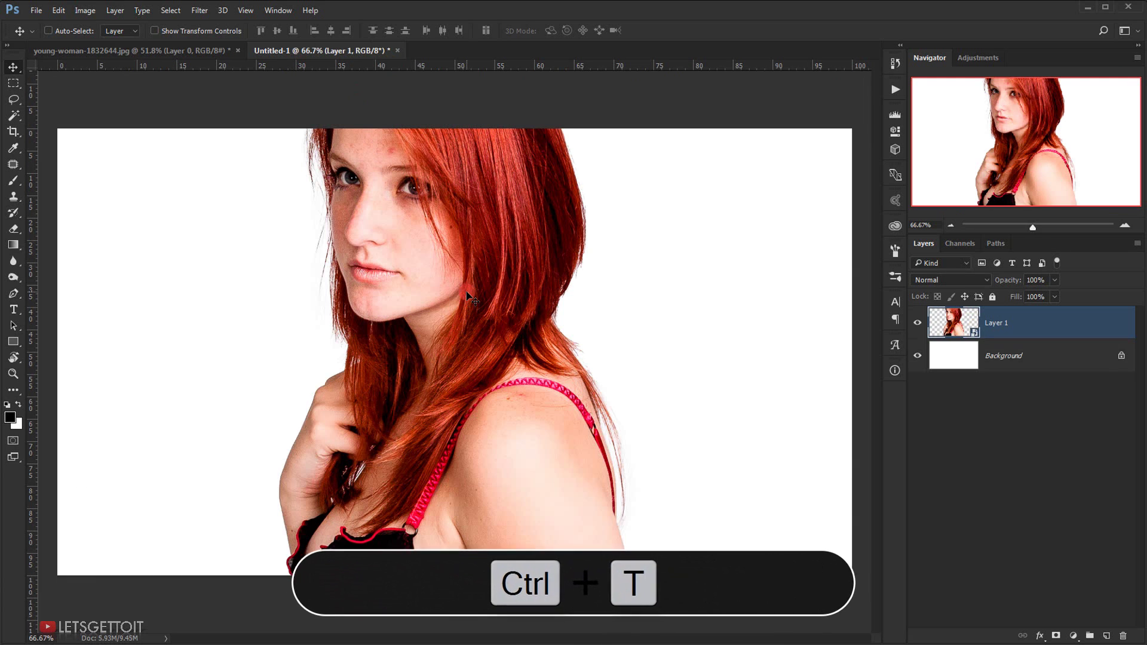
{"action": "key", "text": "ctrl+0"}
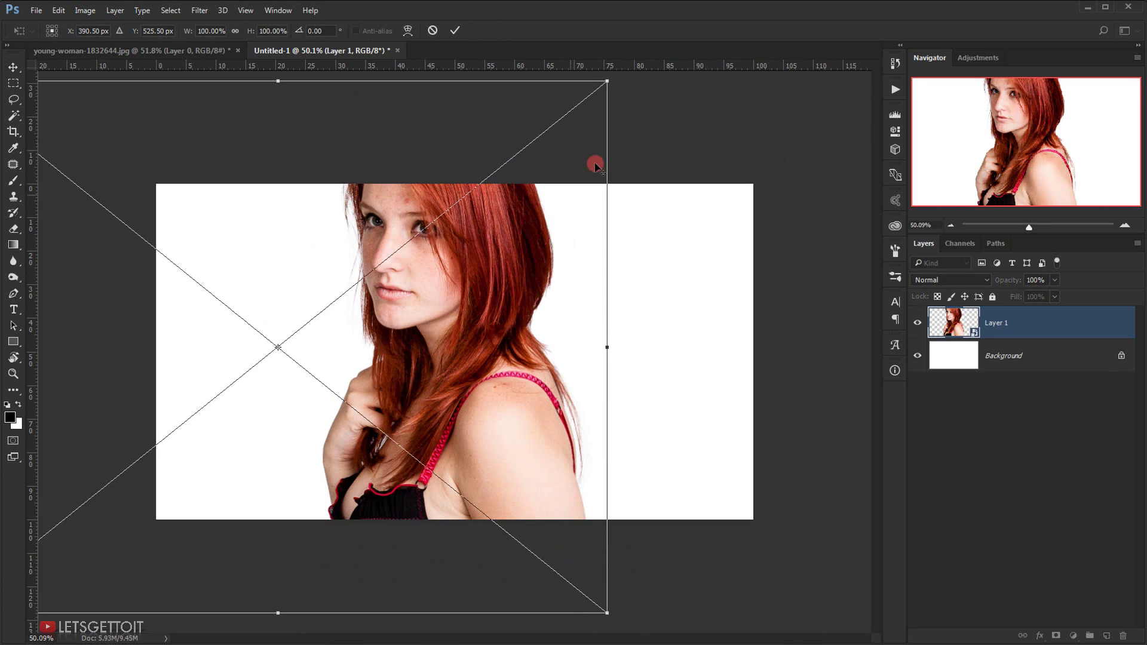
{"action": "left_click_drag", "start_coordinate": [611, 82], "coordinate": [484, 222]}
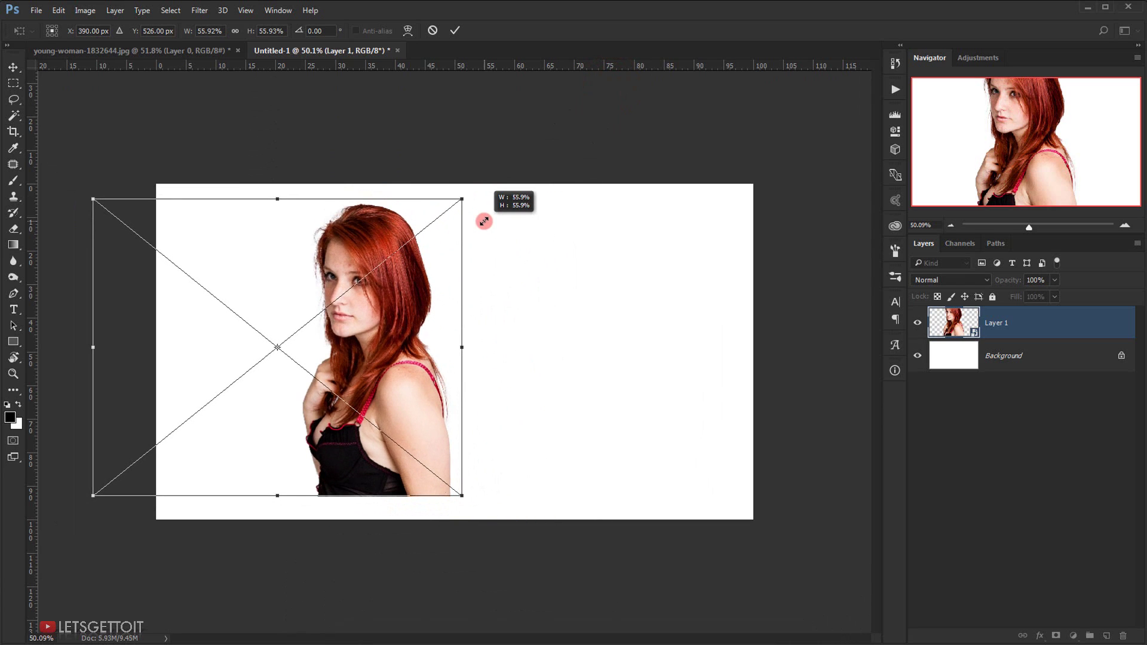
{"action": "left_click_drag", "start_coordinate": [409, 306], "coordinate": [504, 388]}
{"action": "key", "text": "shift"}
{"action": "left_click_drag", "start_coordinate": [560, 264], "coordinate": [609, 221]}
{"action": "left_click_drag", "start_coordinate": [588, 299], "coordinate": [515, 352]}
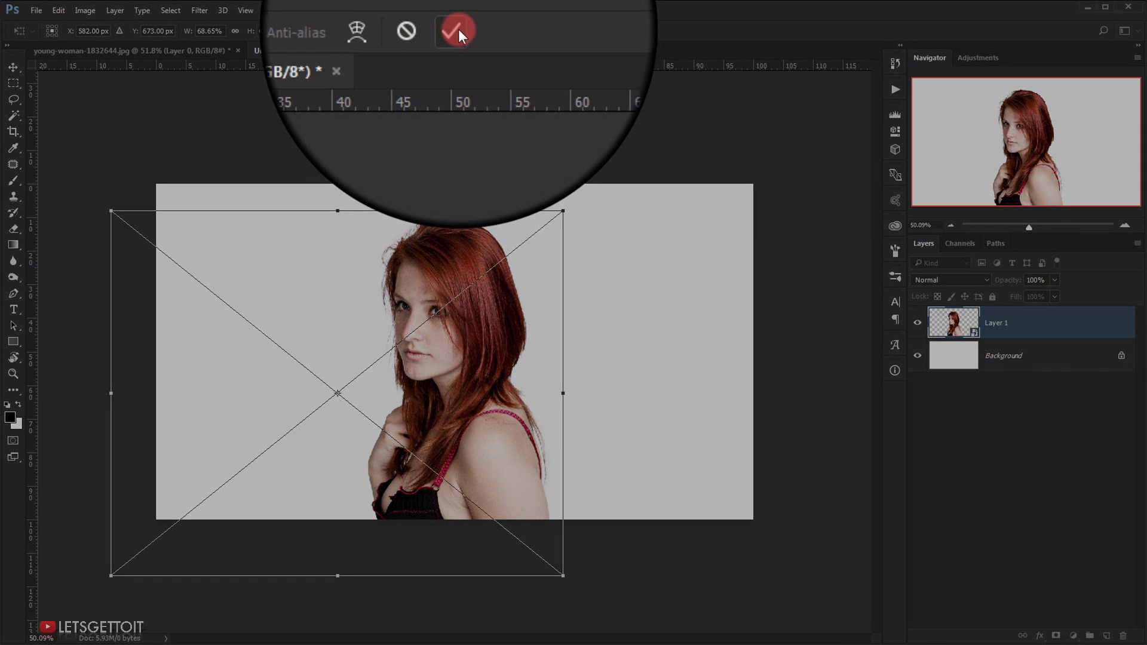
{"action": "left_click", "coordinate": [456, 30]}
{"action": "key", "text": "ctrl+0"}
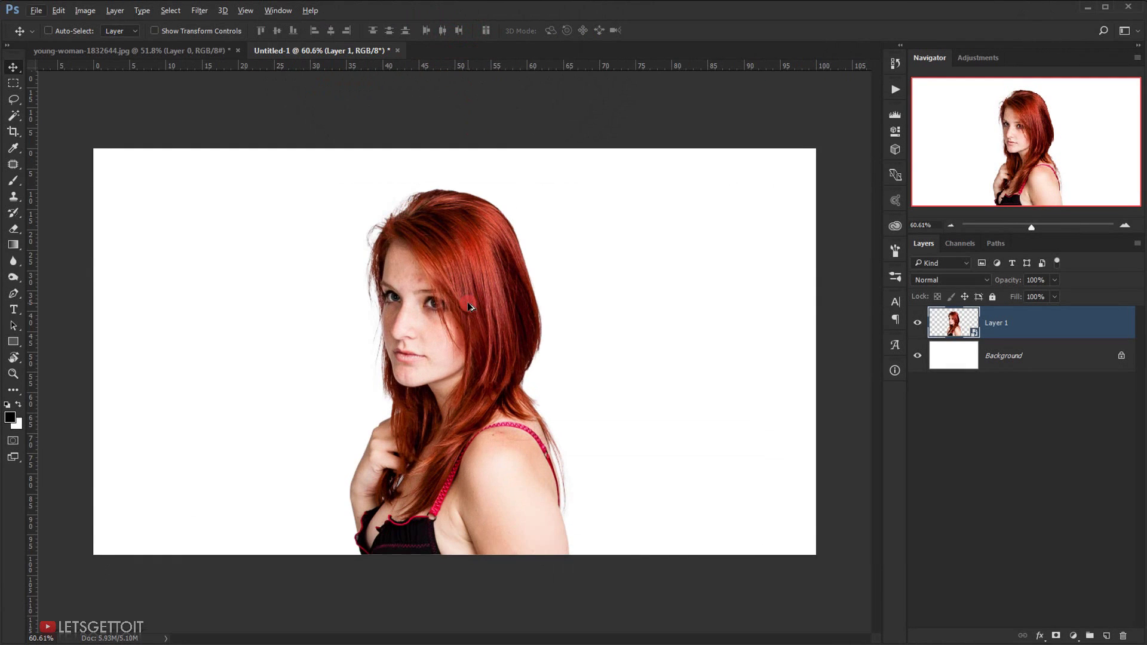
Step: Convert the locked Background into a regular layer named BG
{"action": "left_click", "coordinate": [1034, 362]}
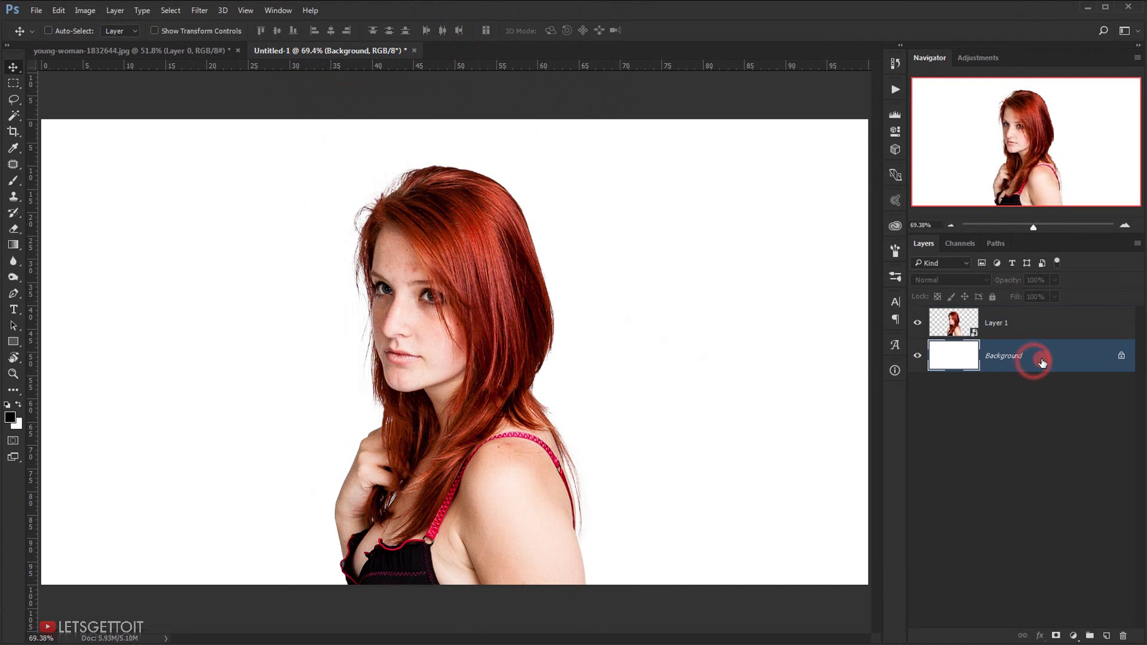
{"action": "double_click", "coordinate": [971, 359]}
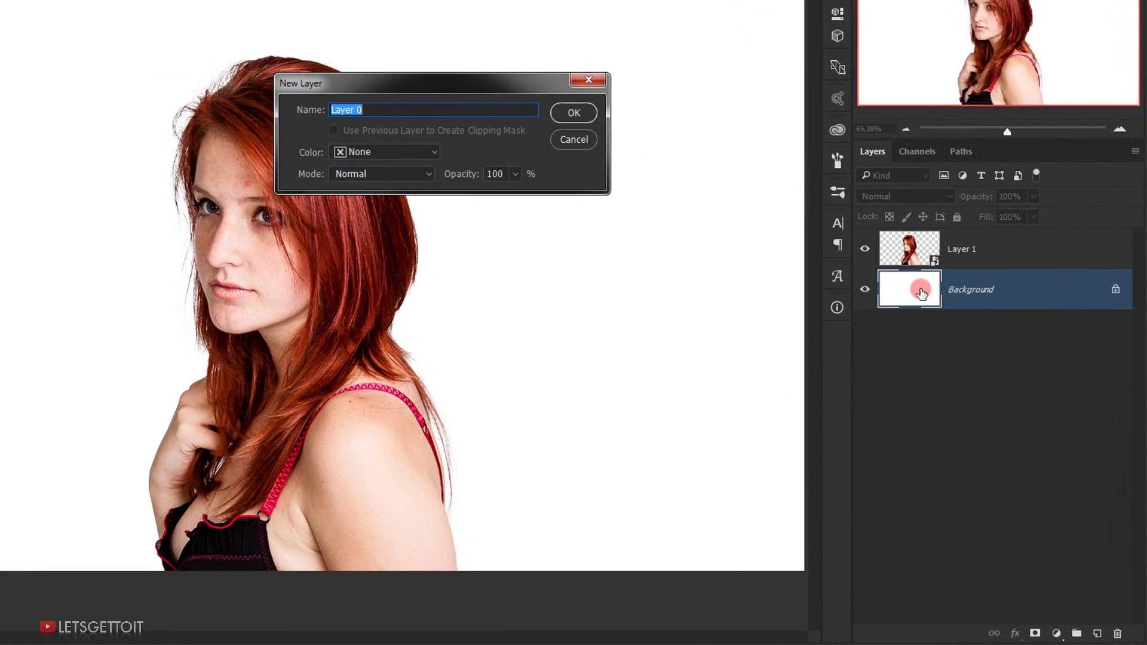
{"action": "left_click", "coordinate": [361, 88]}
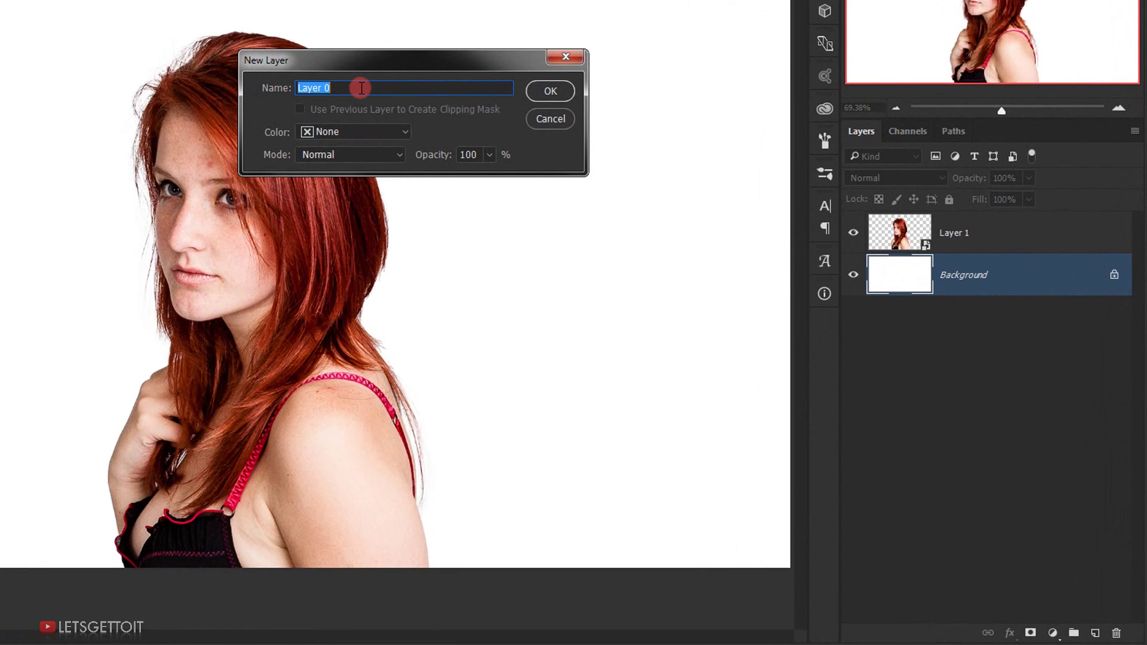
{"action": "left_click", "coordinate": [541, 90]}
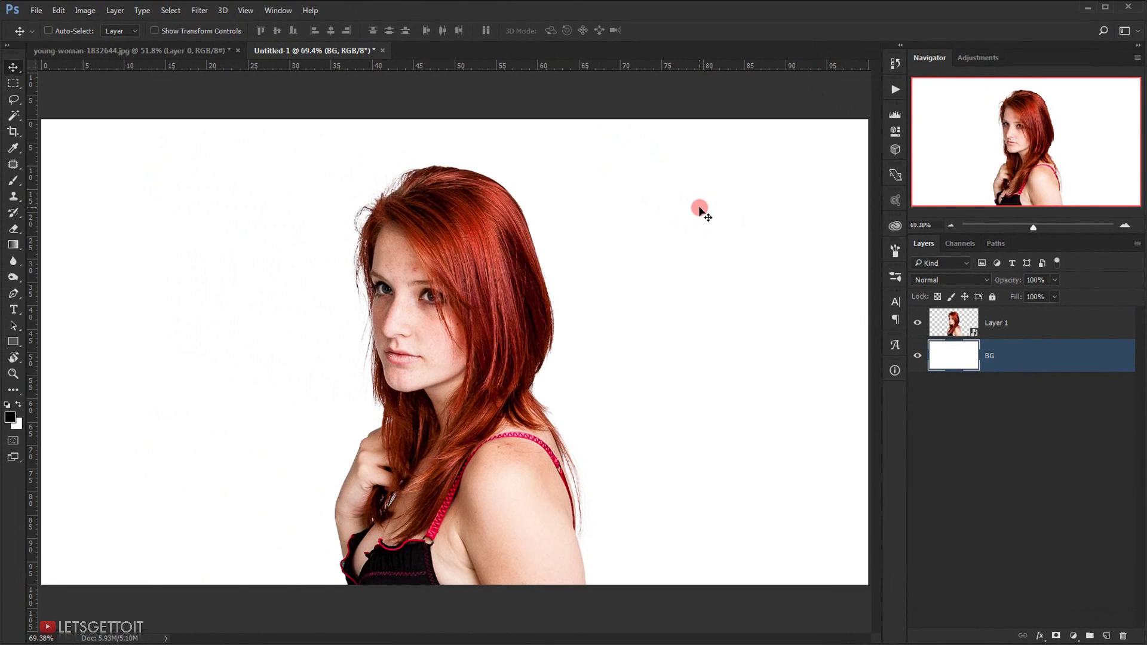
{"action": "left_click", "coordinate": [1106, 355]}
Step: Add a Gradient Overlay to BG with stops 747474 grey and f0f0f0 near-white
{"action": "double_click", "coordinate": [1106, 355]}
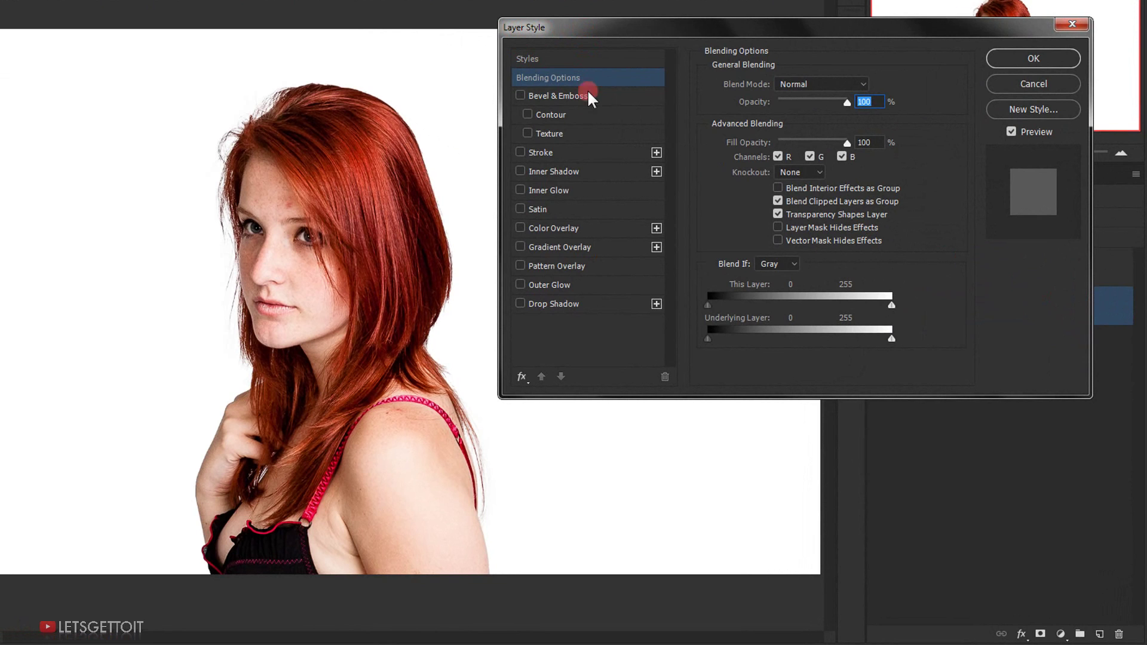
{"action": "left_click", "coordinate": [575, 246]}
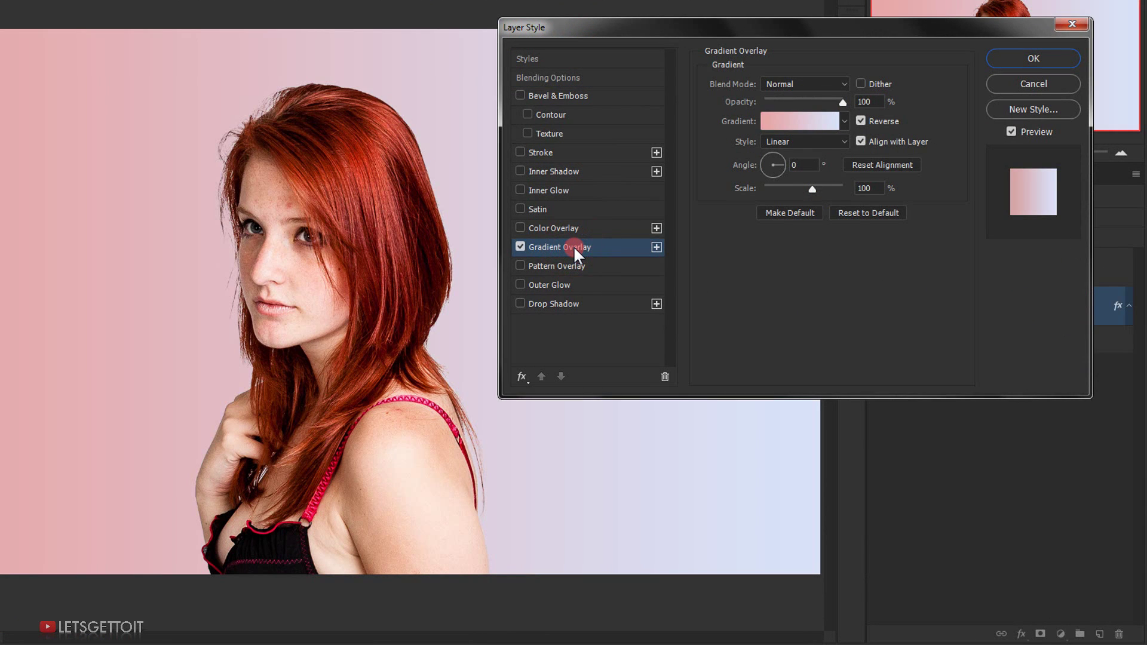
{"action": "left_click", "coordinate": [826, 120]}
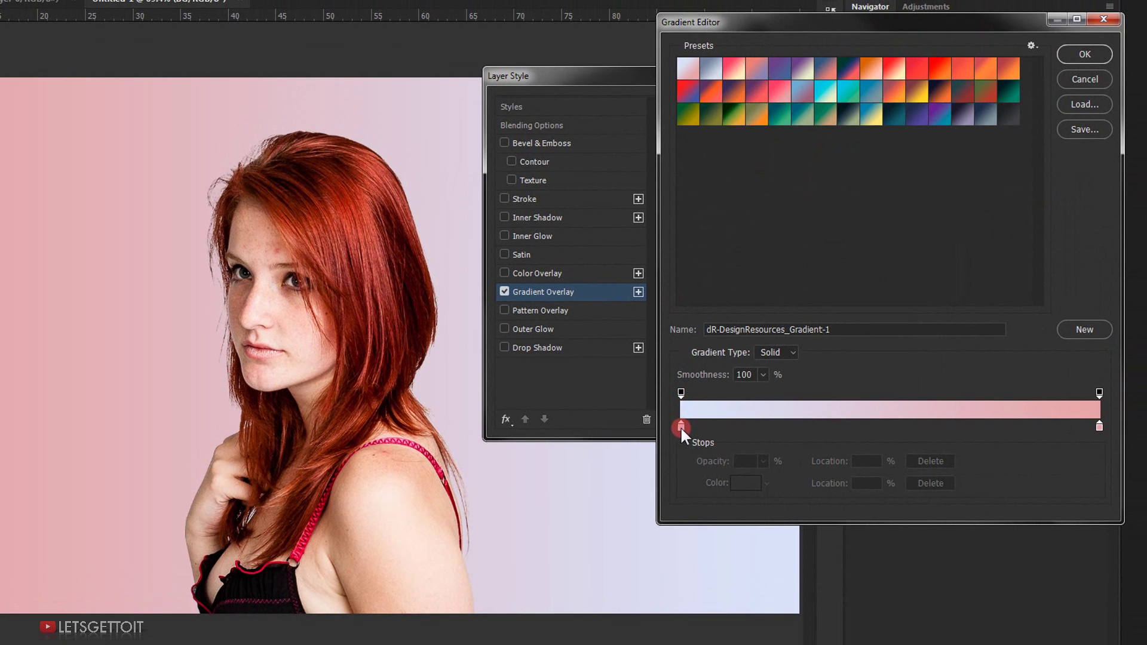
{"action": "double_click", "coordinate": [681, 425]}
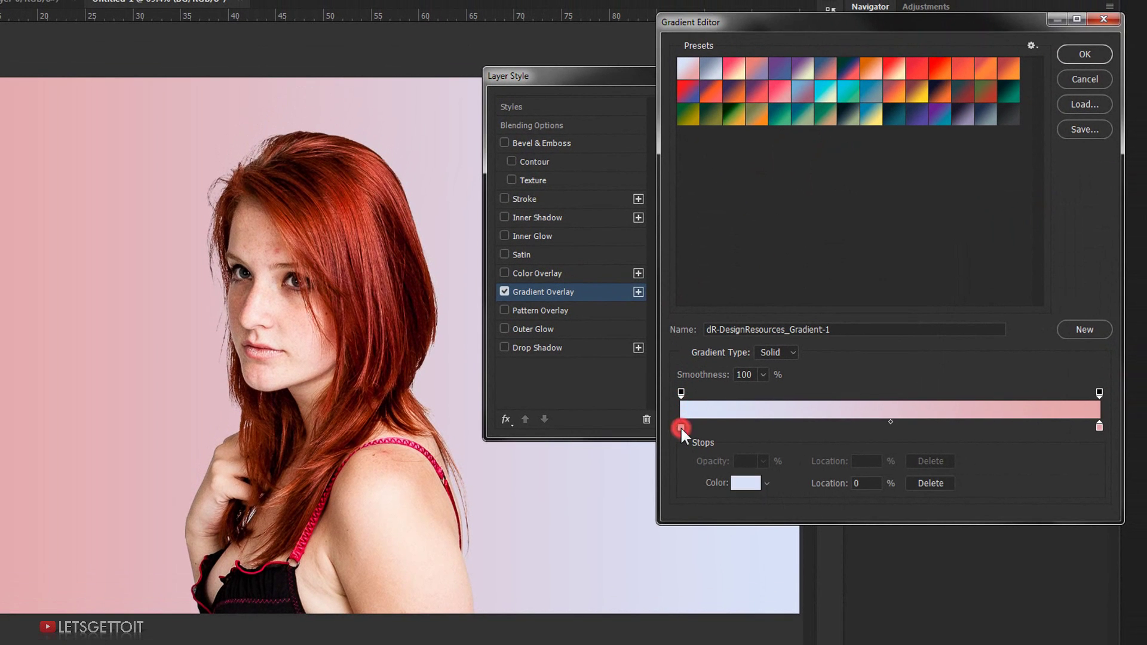
{"action": "left_click", "coordinate": [741, 270]}
{"action": "left_click_drag", "start_coordinate": [741, 271], "coordinate": [738, 322]}
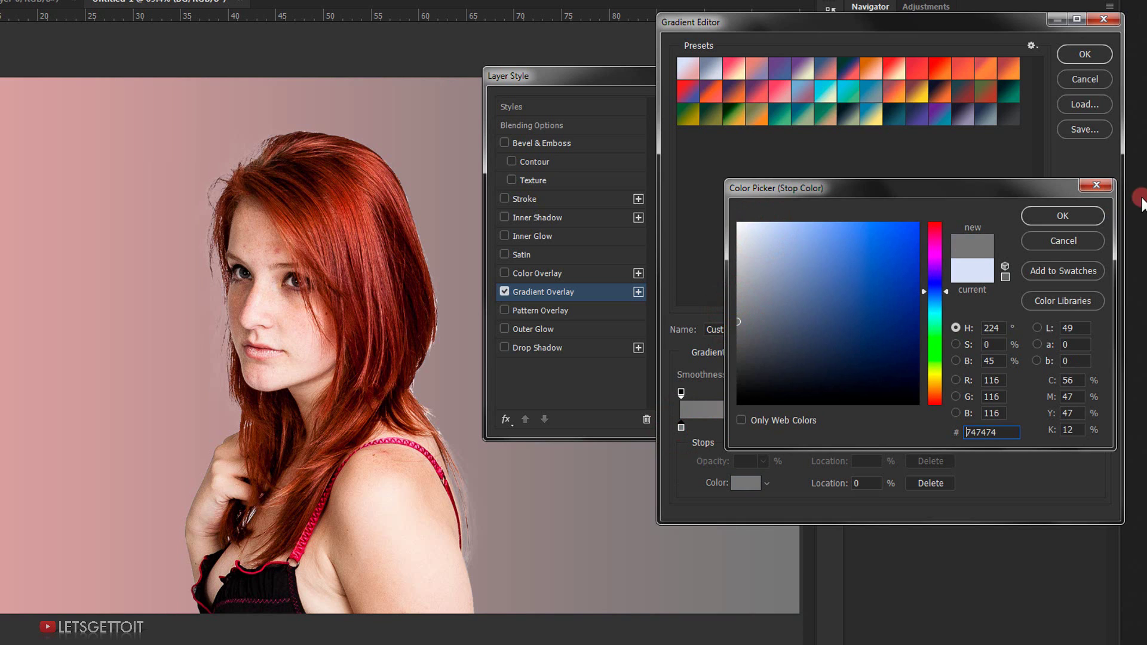
{"action": "left_click", "coordinate": [1096, 214]}
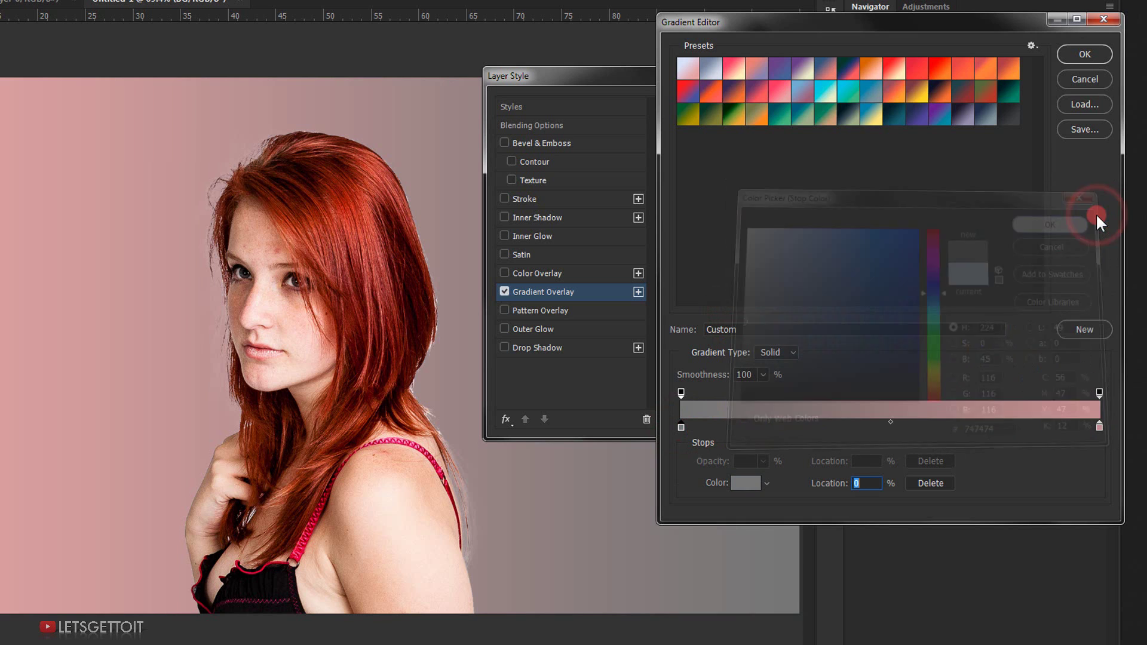
{"action": "double_click", "coordinate": [1099, 427]}
{"action": "left_click_drag", "start_coordinate": [780, 252], "coordinate": [739, 234]}
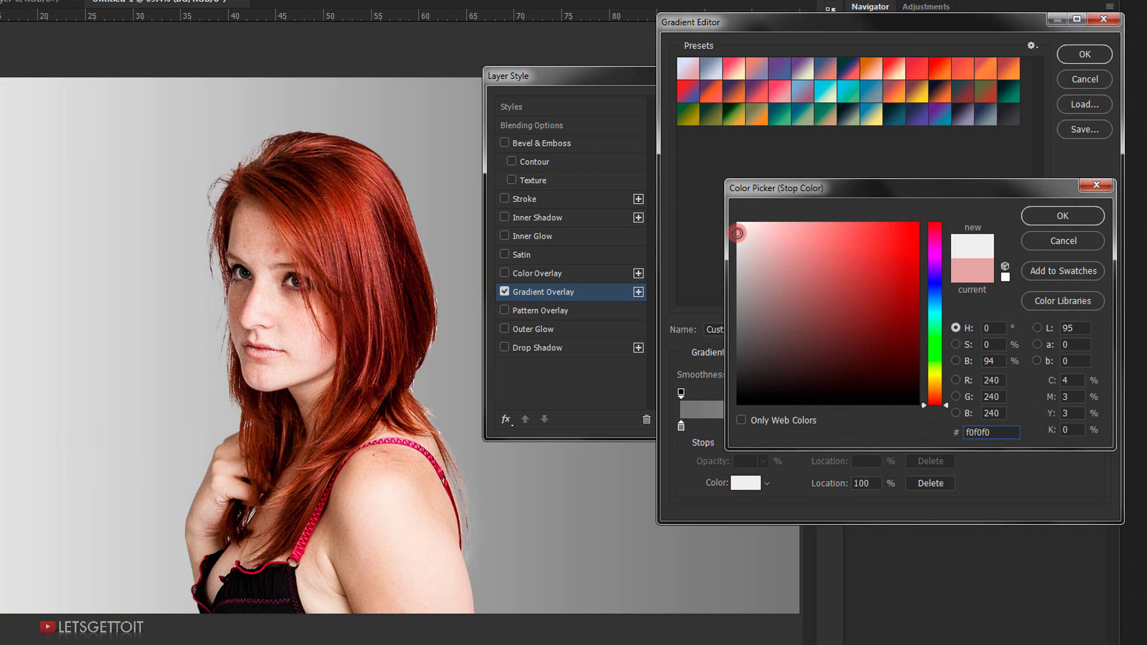
{"action": "left_click", "coordinate": [1091, 217]}
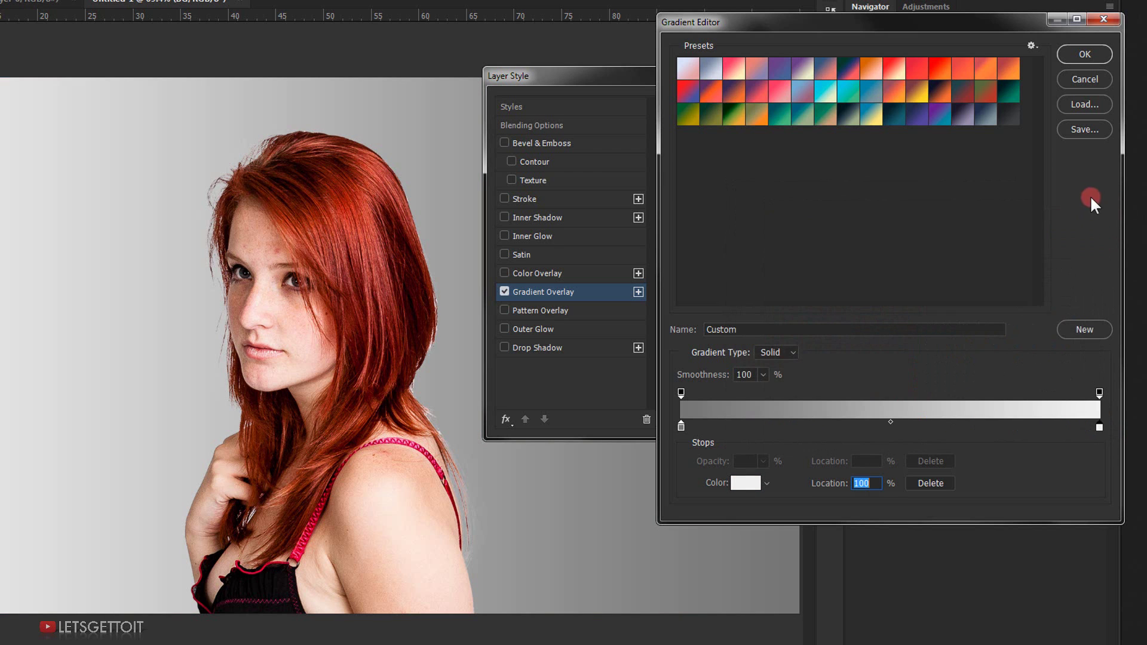
{"action": "left_click", "coordinate": [1096, 55]}
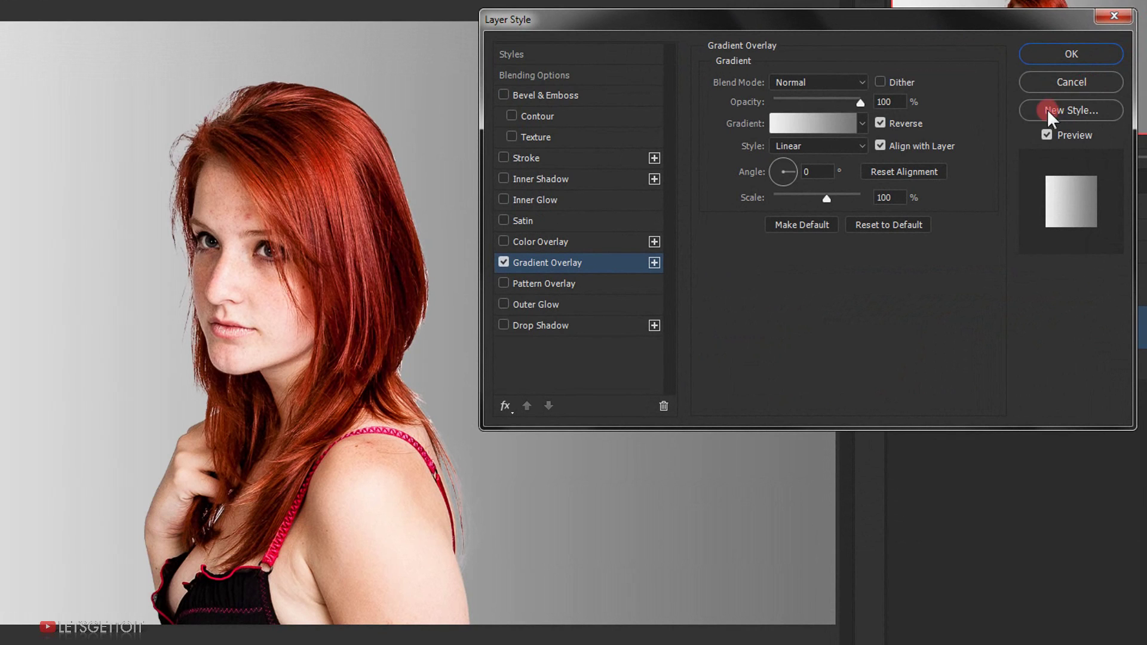
Step: Make the overlay Radial with Scale 120% and Angle 135°, and apply it
{"action": "left_click", "coordinate": [848, 145]}
{"action": "left_click", "coordinate": [832, 160]}
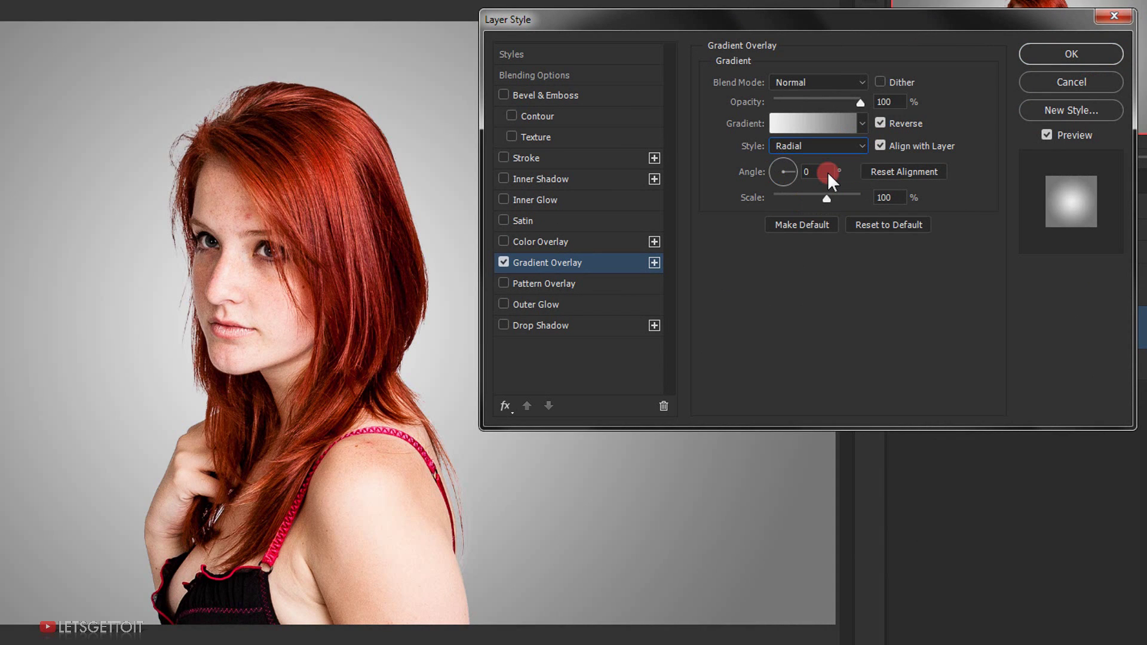
{"action": "double_click", "coordinate": [884, 197]}
{"action": "type", "text": "120"}
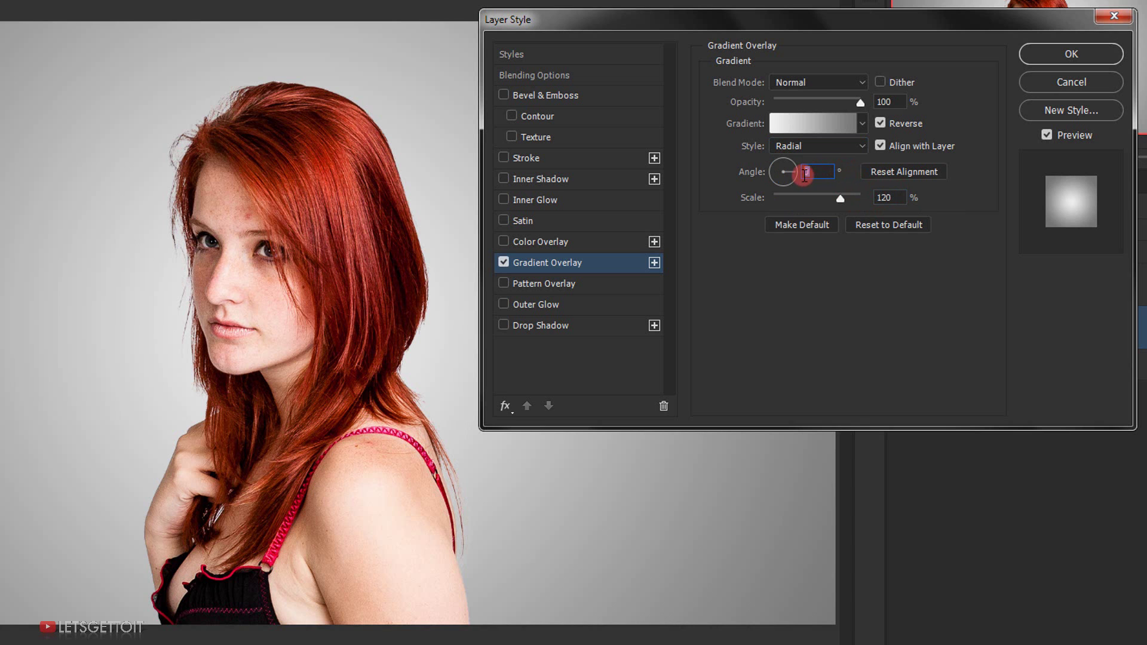
{"action": "type", "text": "135"}
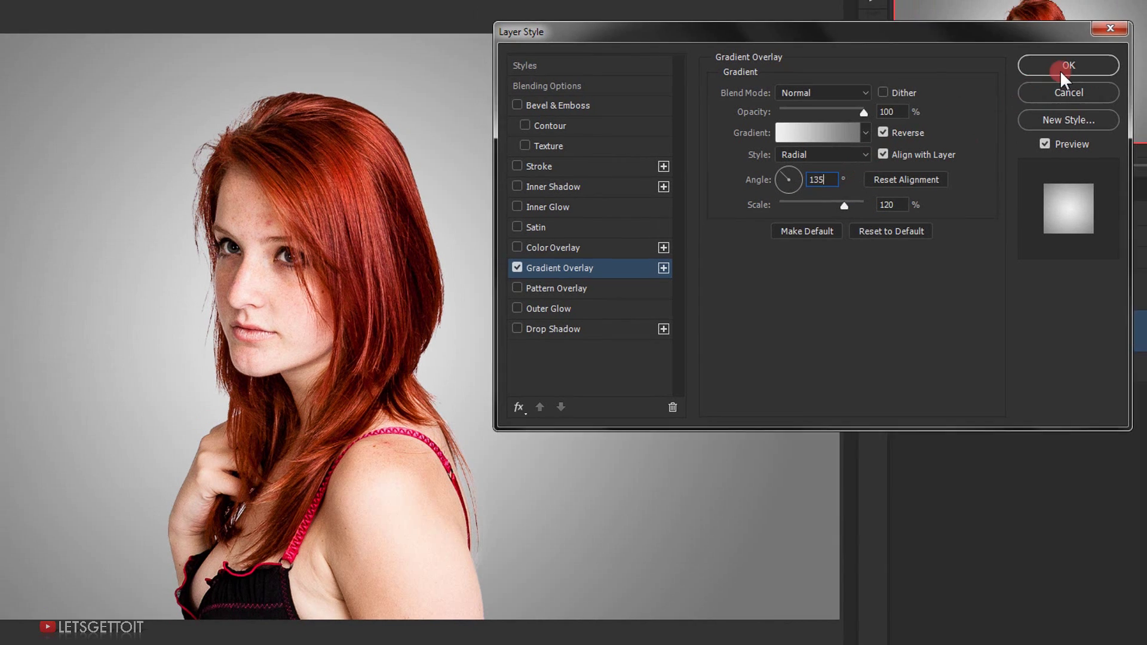
{"action": "left_click", "coordinate": [1060, 70]}
{"action": "left_click", "coordinate": [1117, 317]}
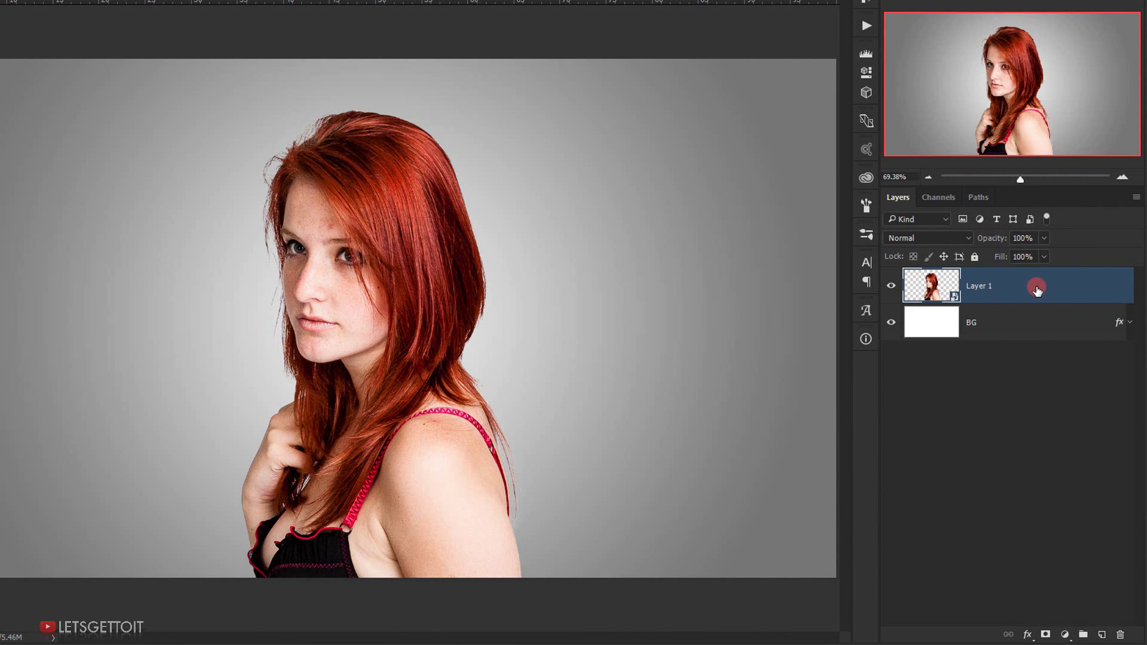
Step: Duplicate the woman's layer and name the copies Pixel 1, Pixel 2 and Pixel 3
{"action": "key", "text": "ctrl+j"}
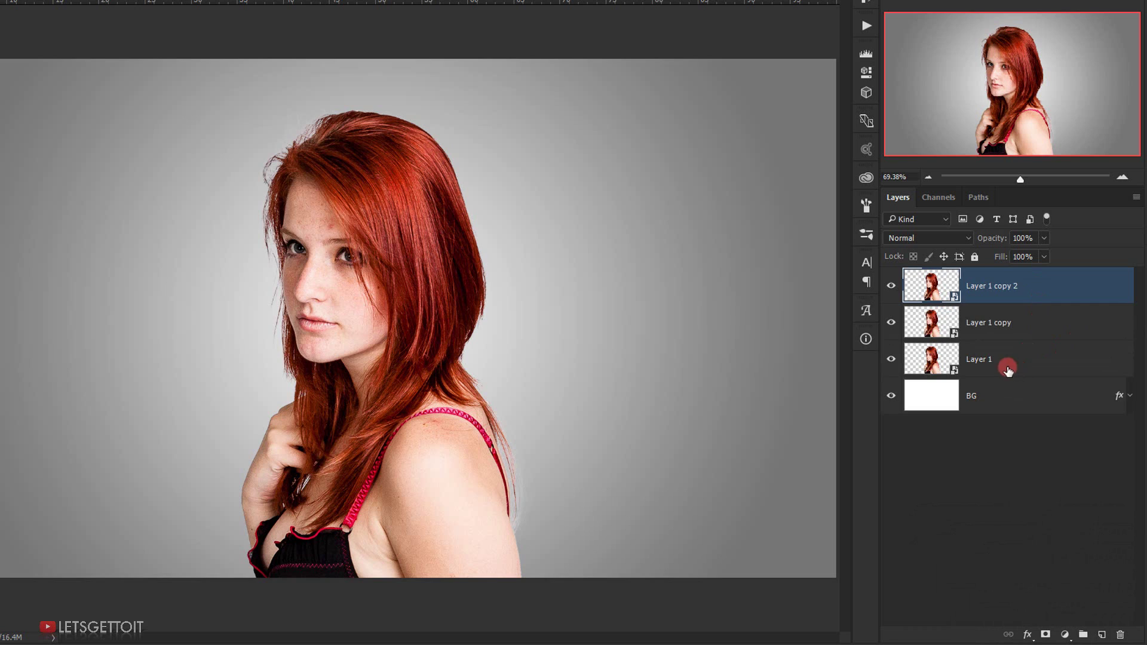
{"action": "double_click", "coordinate": [984, 359]}
{"action": "type", "text": "Pixel"}
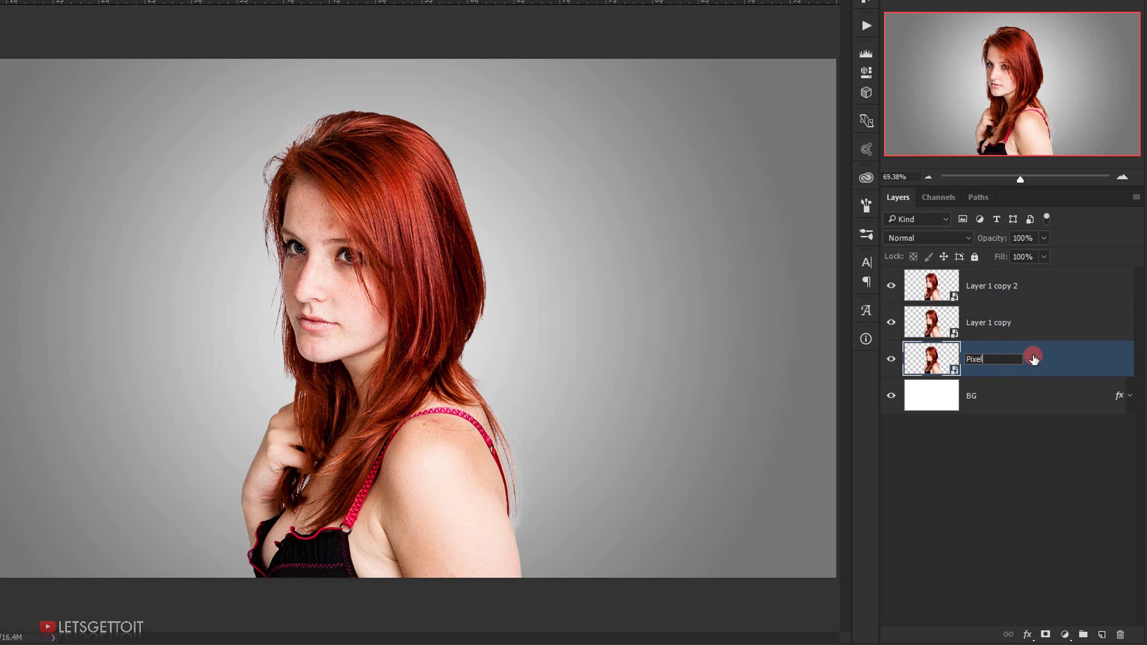
{"action": "type", "text": " 1"}
{"action": "key", "text": "shift+Tab"}
{"action": "key", "text": "shift+Tab"}
{"action": "type", "text": "P"}
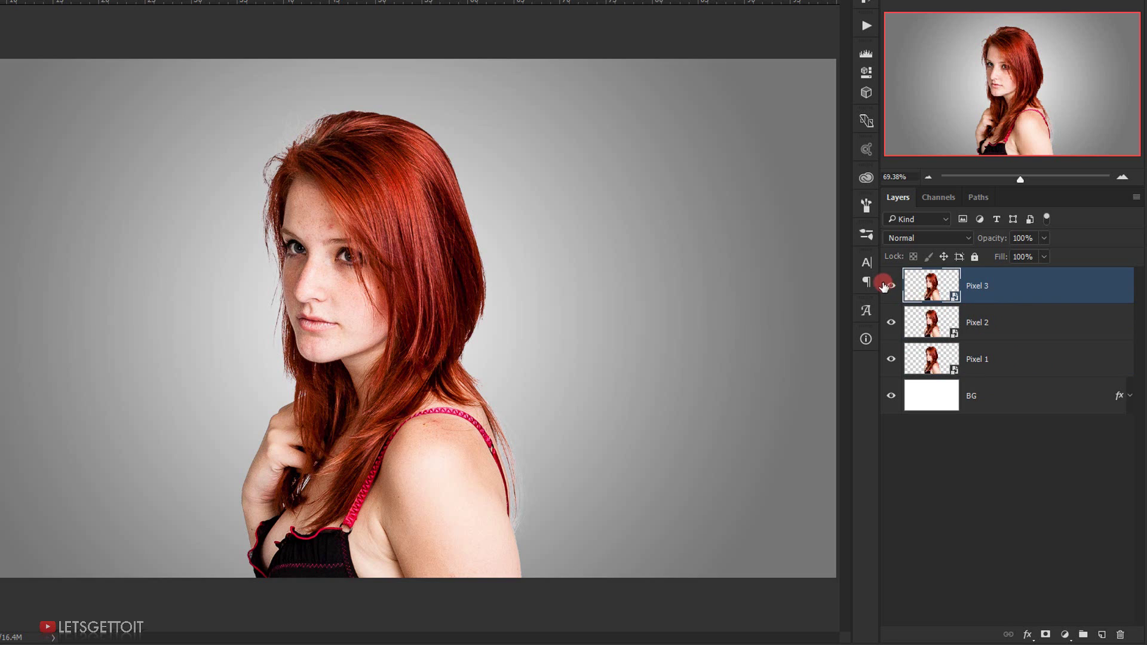
Step: Hide Pixel 3 and Pixel 2, and select Pixel 1
{"action": "left_click", "coordinate": [892, 289]}
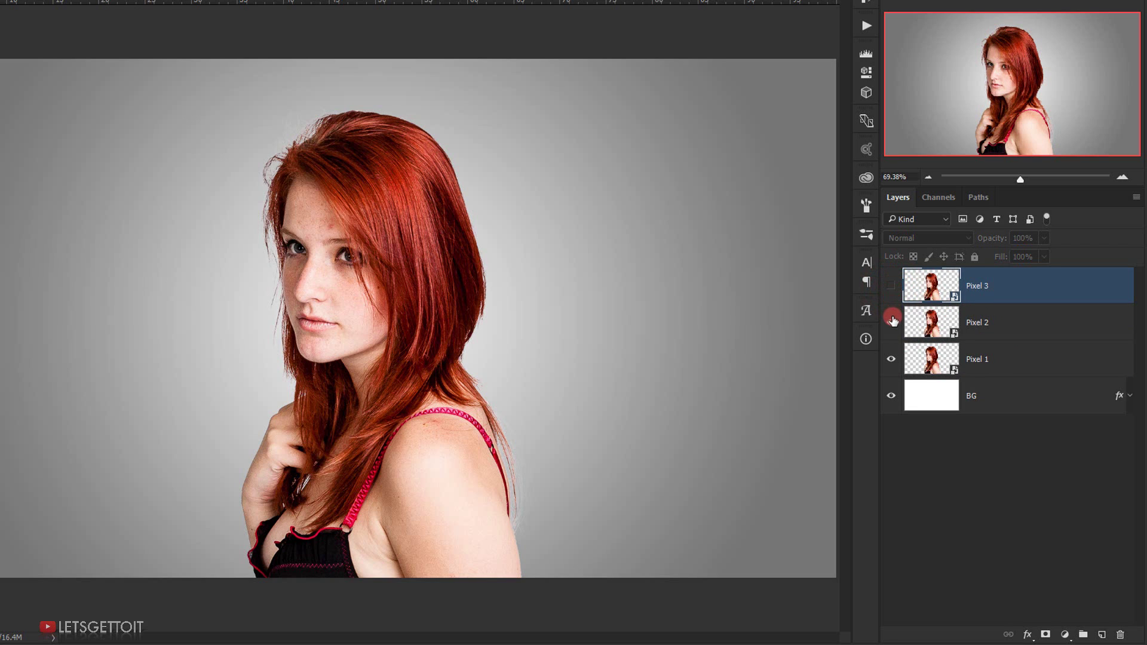
{"action": "left_click", "coordinate": [891, 324]}
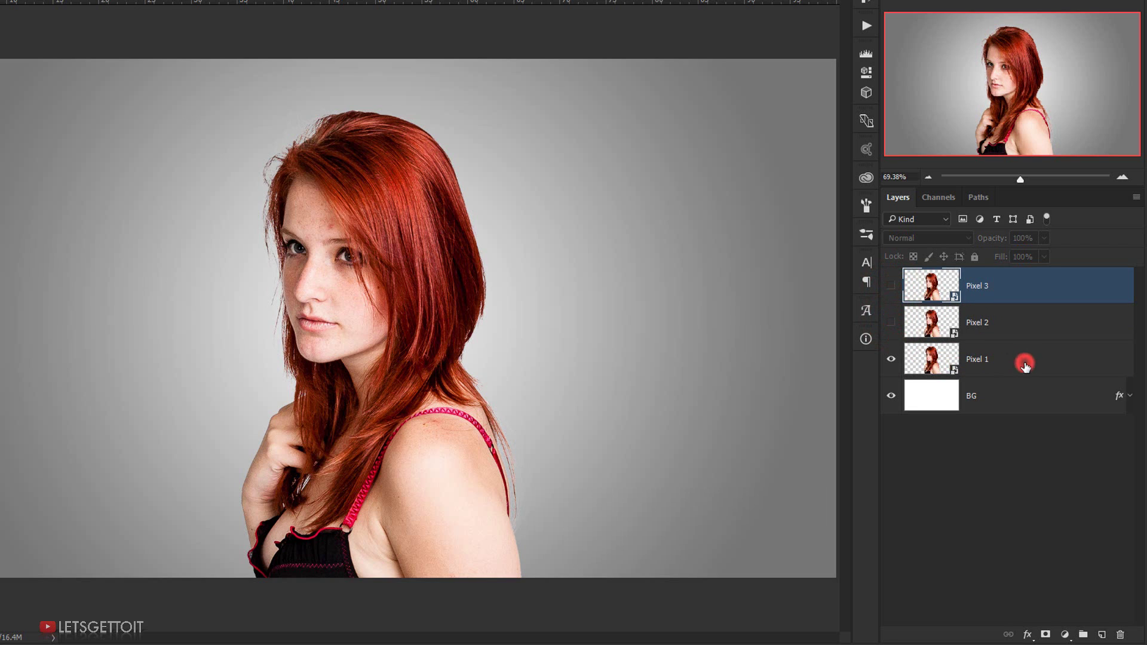
{"action": "left_click", "coordinate": [1025, 364]}
{"action": "key", "text": "alt"}
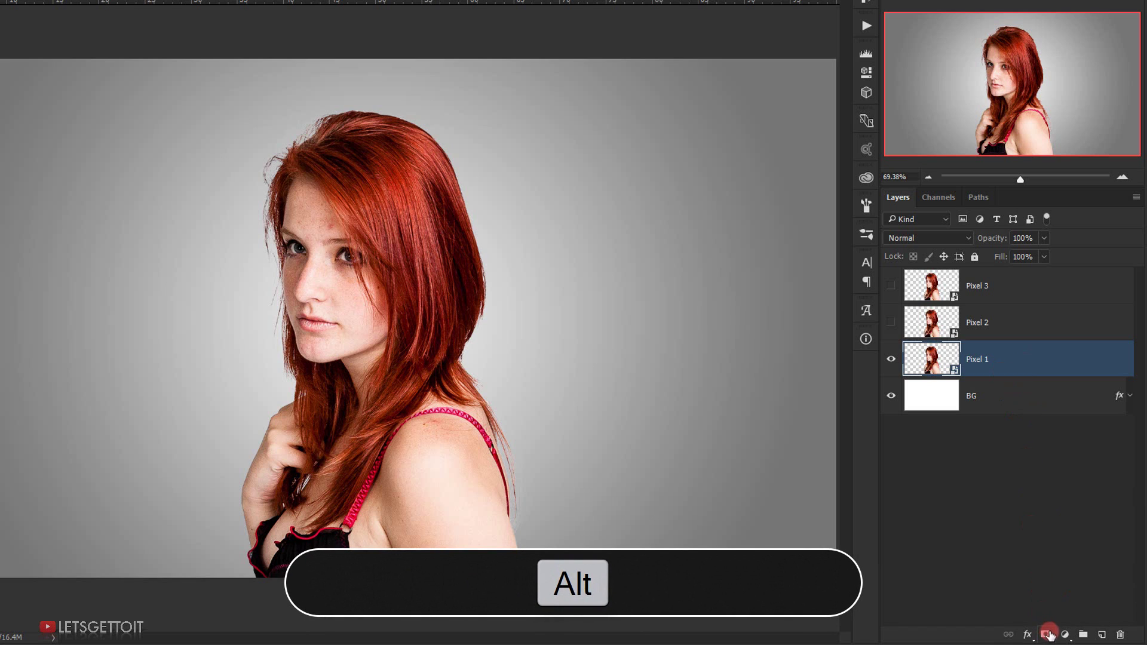
Step: Give Pixel 1 a black hide-all mask with 80% density
{"action": "left_click", "coordinate": [1047, 634], "text": "alt"}
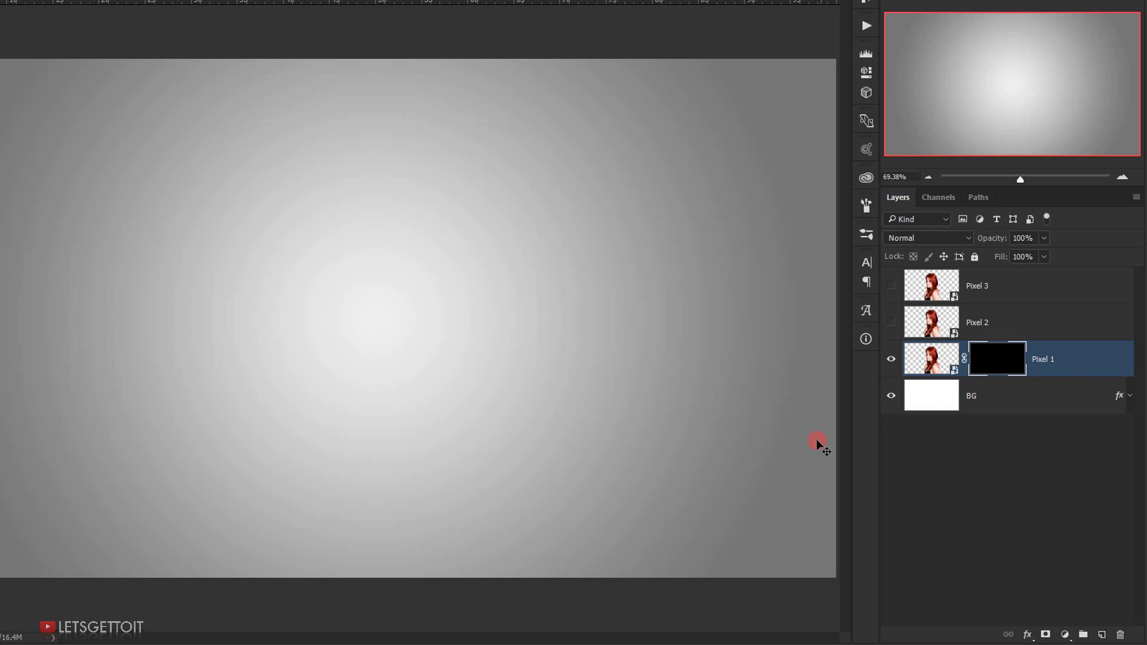
{"action": "left_click", "coordinate": [864, 72]}
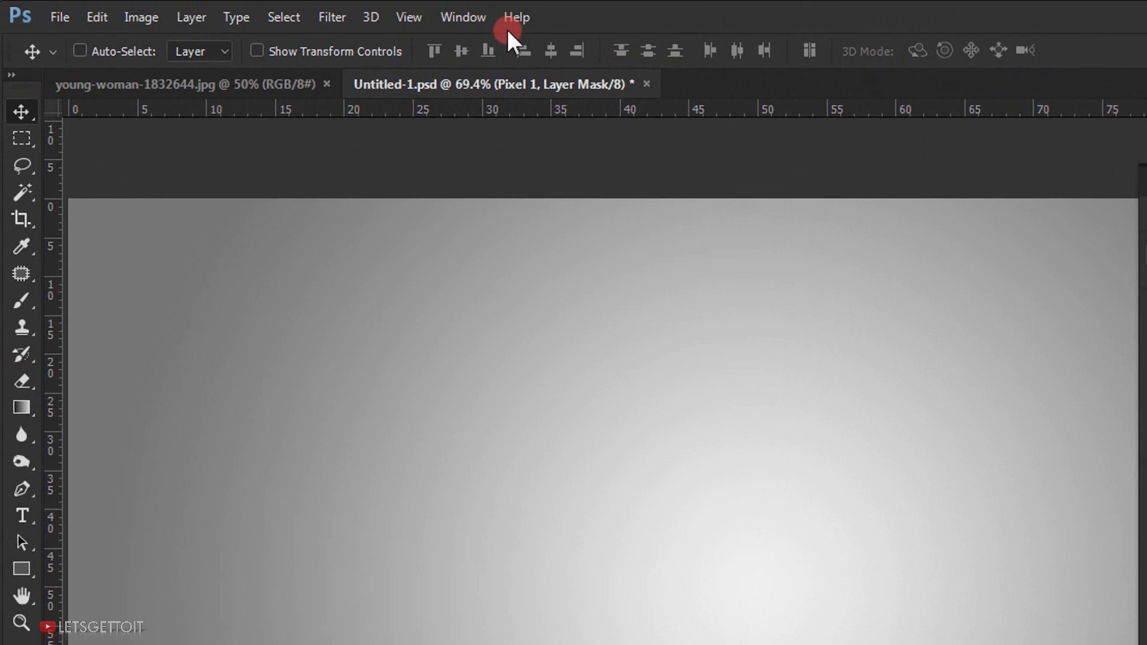
{"action": "left_click", "coordinate": [486, 16]}
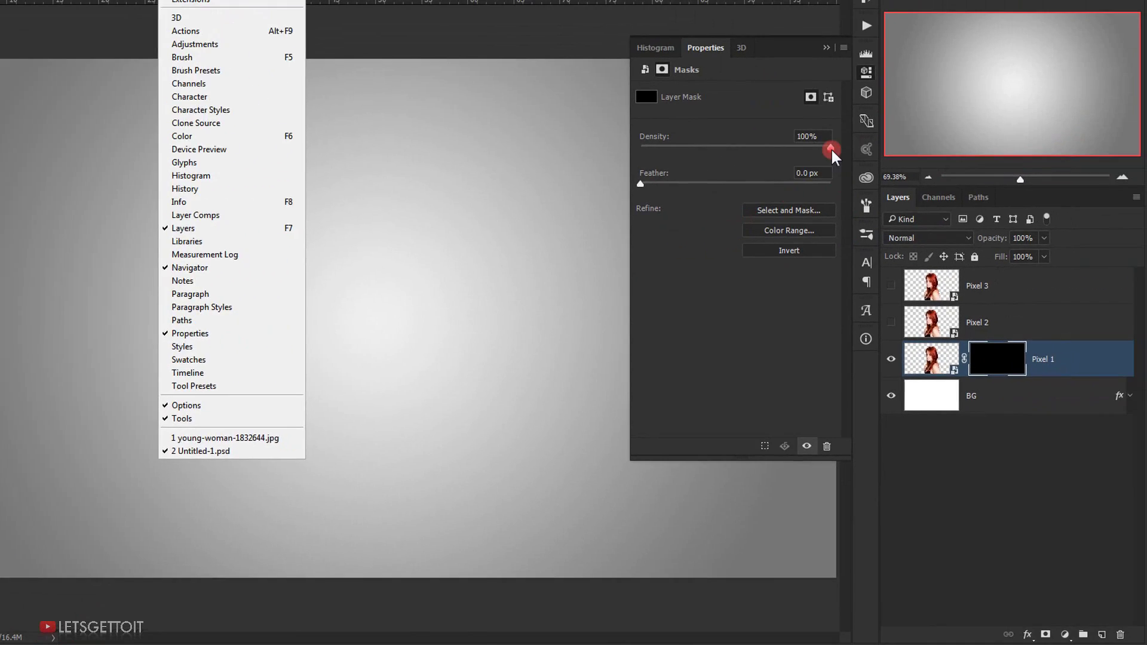
{"action": "left_click_drag", "start_coordinate": [835, 148], "coordinate": [792, 154]}
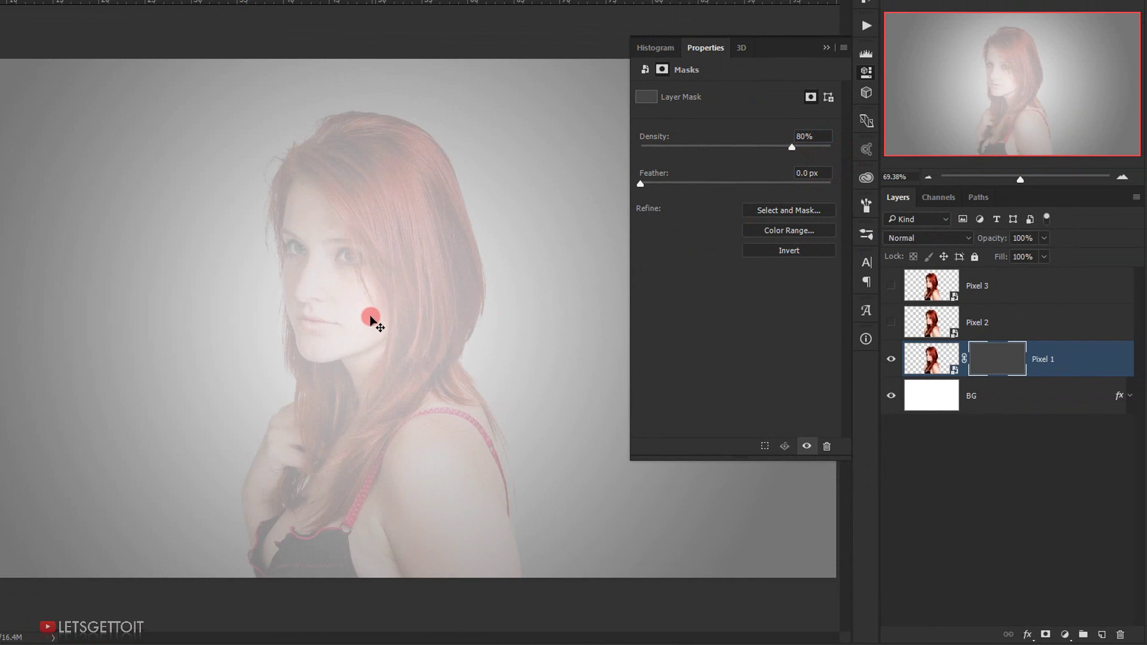
{"action": "left_click", "coordinate": [827, 47]}
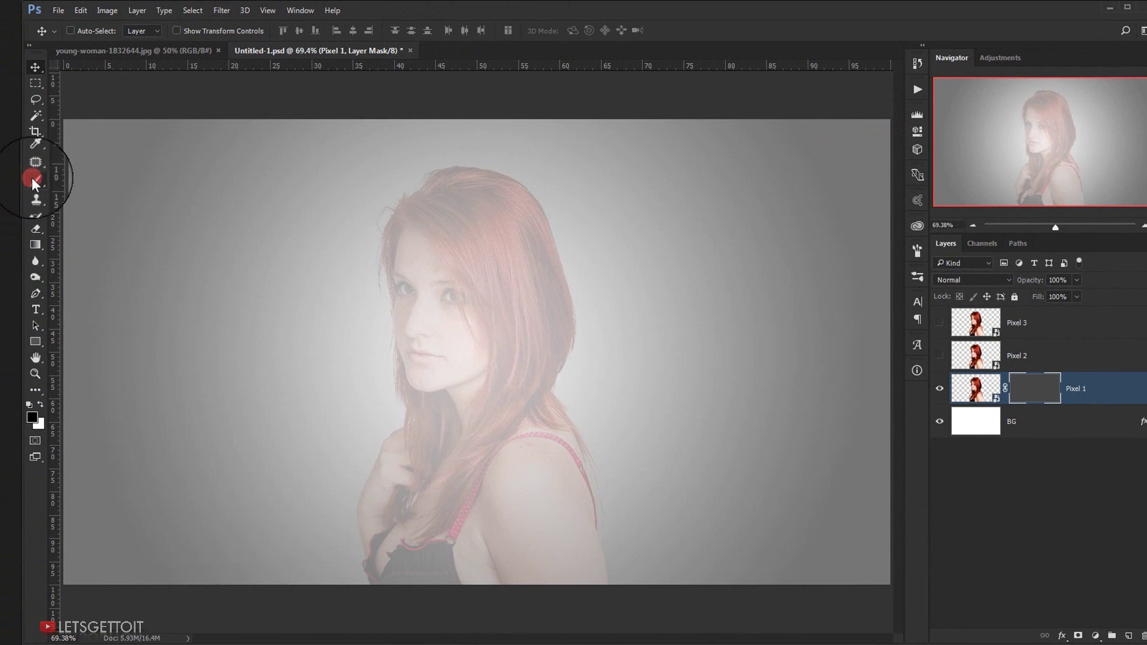
Step: Select the Brush Tool and replace the current brush presets with the Basic Brushes set
{"action": "left_click", "coordinate": [33, 179]}
{"action": "left_click", "coordinate": [77, 182]}
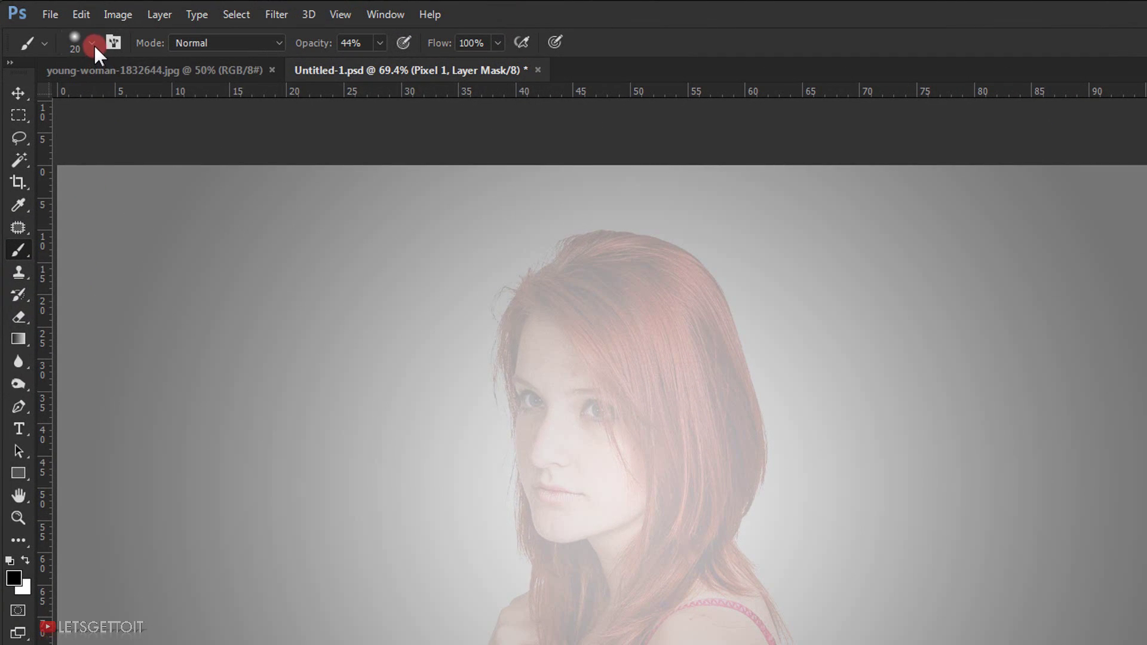
{"action": "left_click", "coordinate": [93, 43]}
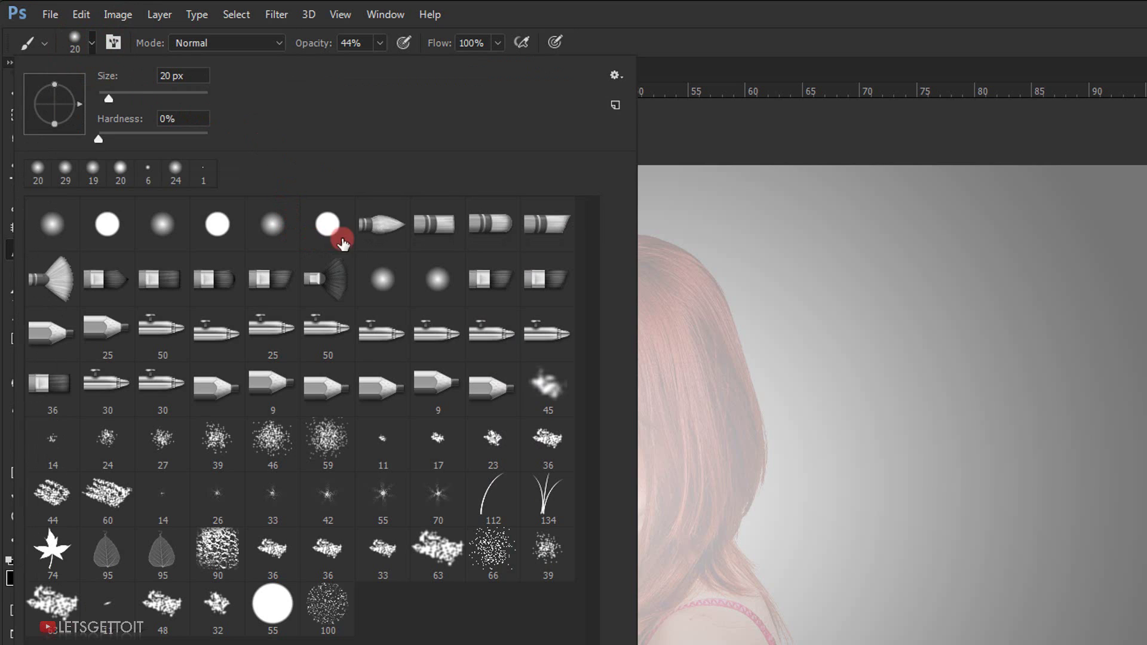
{"action": "left_click", "coordinate": [627, 75]}
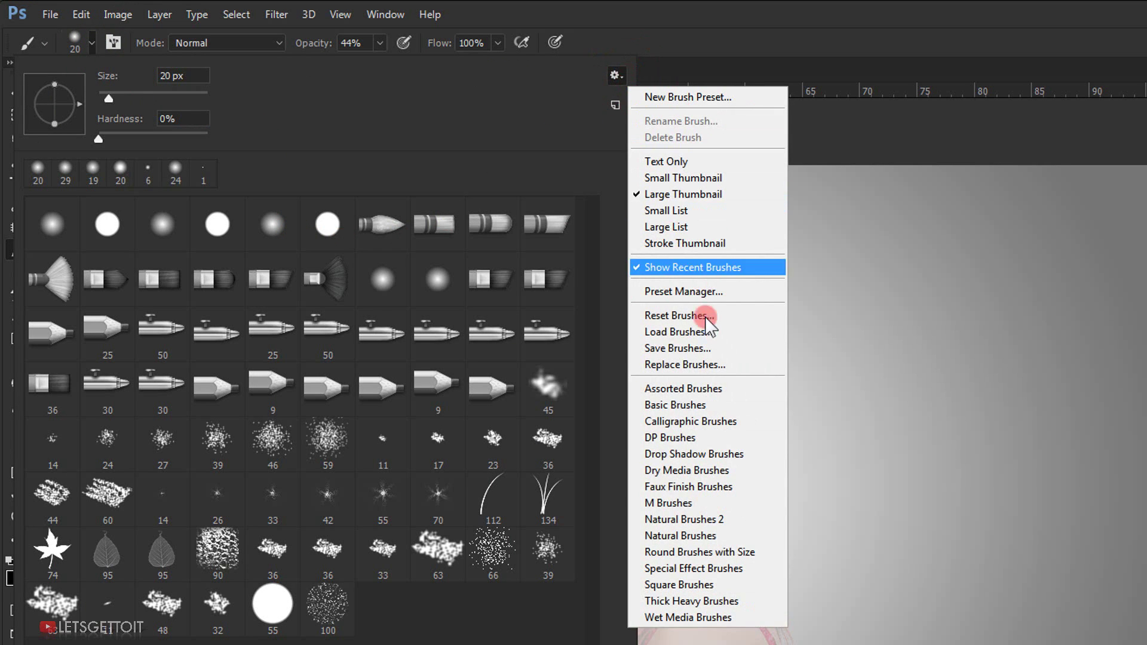
{"action": "left_click", "coordinate": [646, 404]}
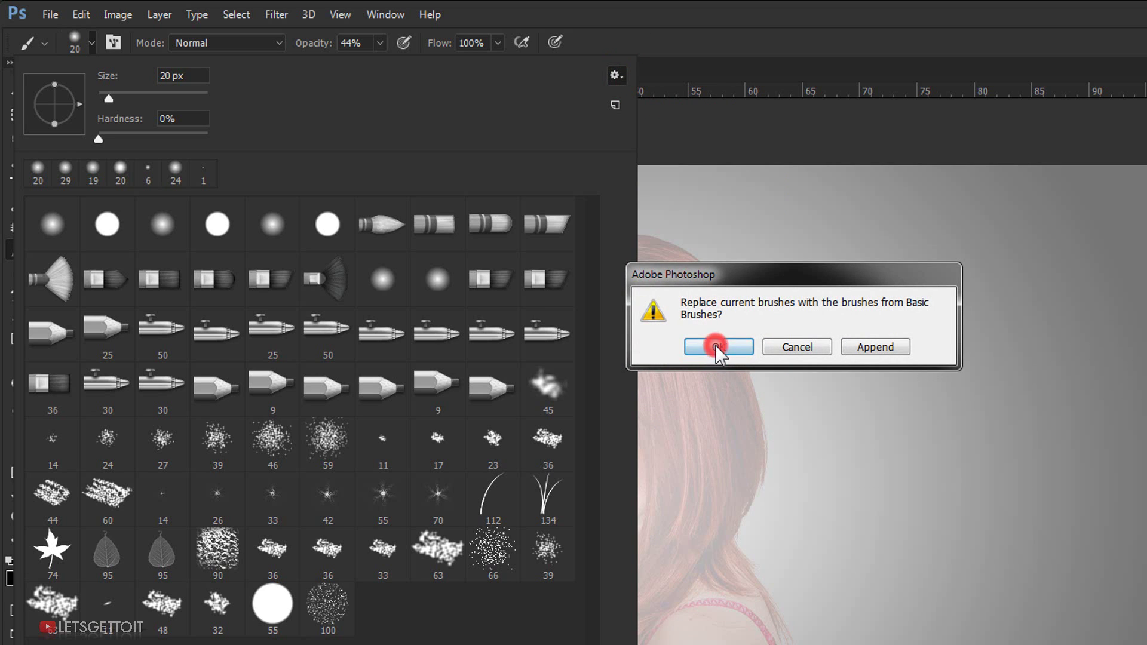
{"action": "left_click", "coordinate": [717, 348]}
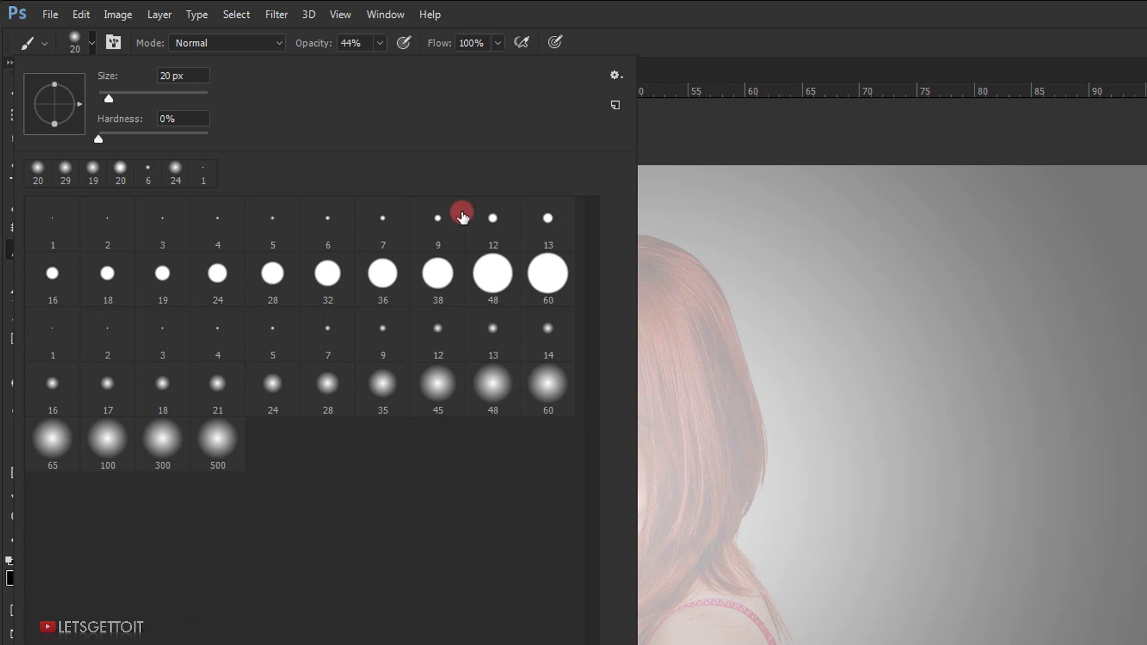
Step: Append the Square Brushes set and choose the 24 px square brush
{"action": "left_click", "coordinate": [620, 76]}
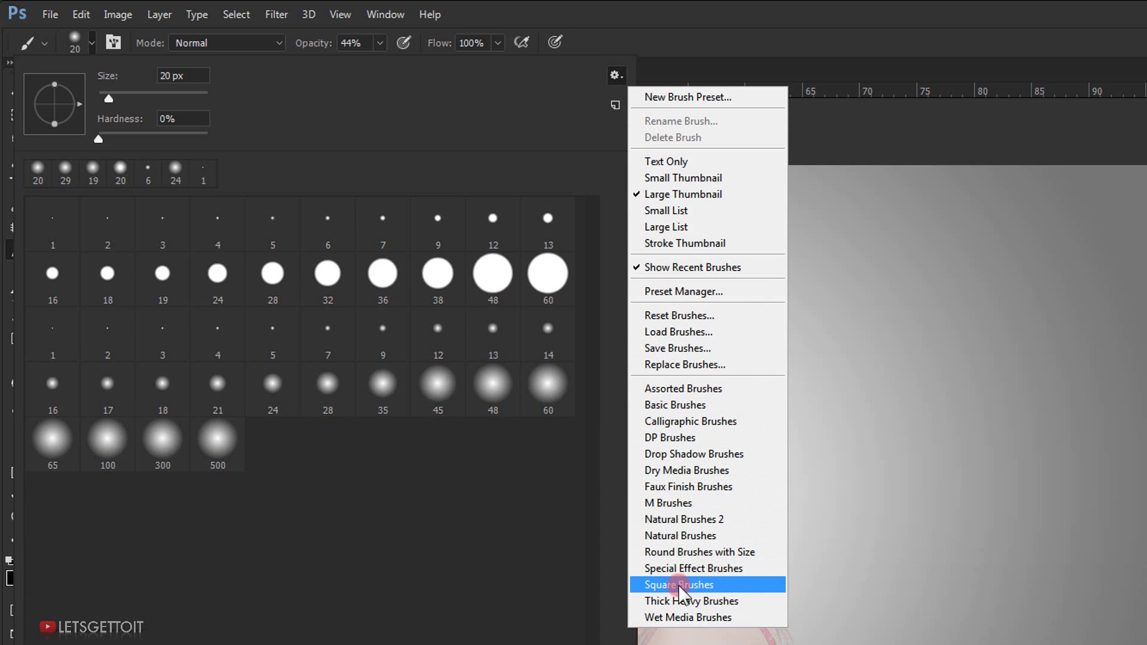
{"action": "left_click", "coordinate": [715, 586]}
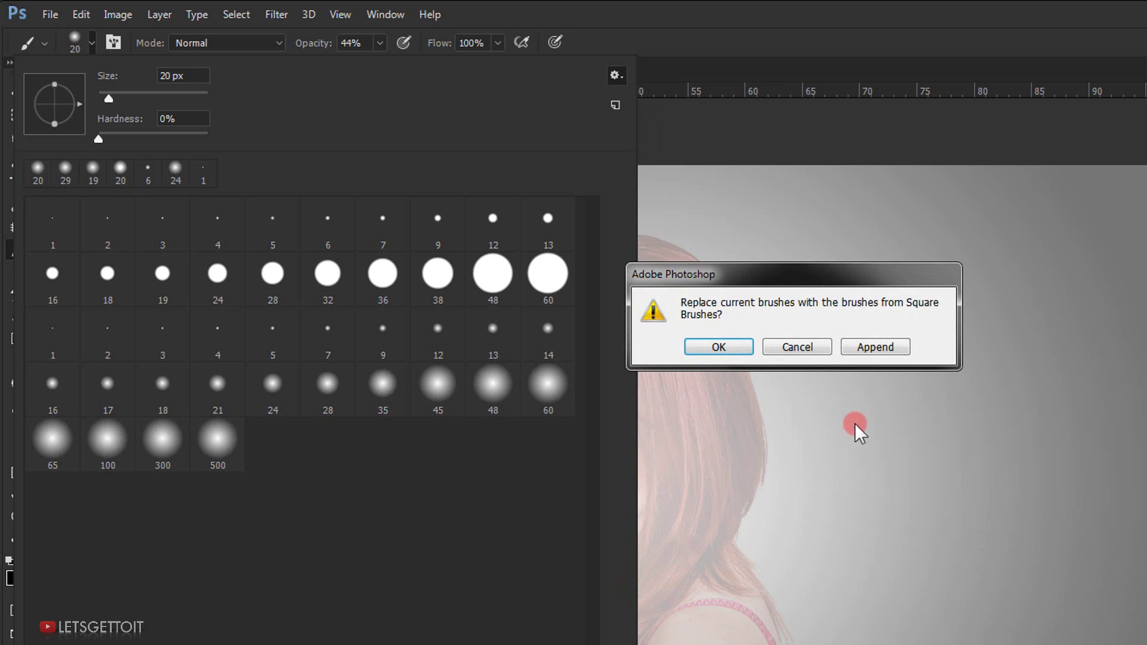
{"action": "left_click", "coordinate": [903, 347]}
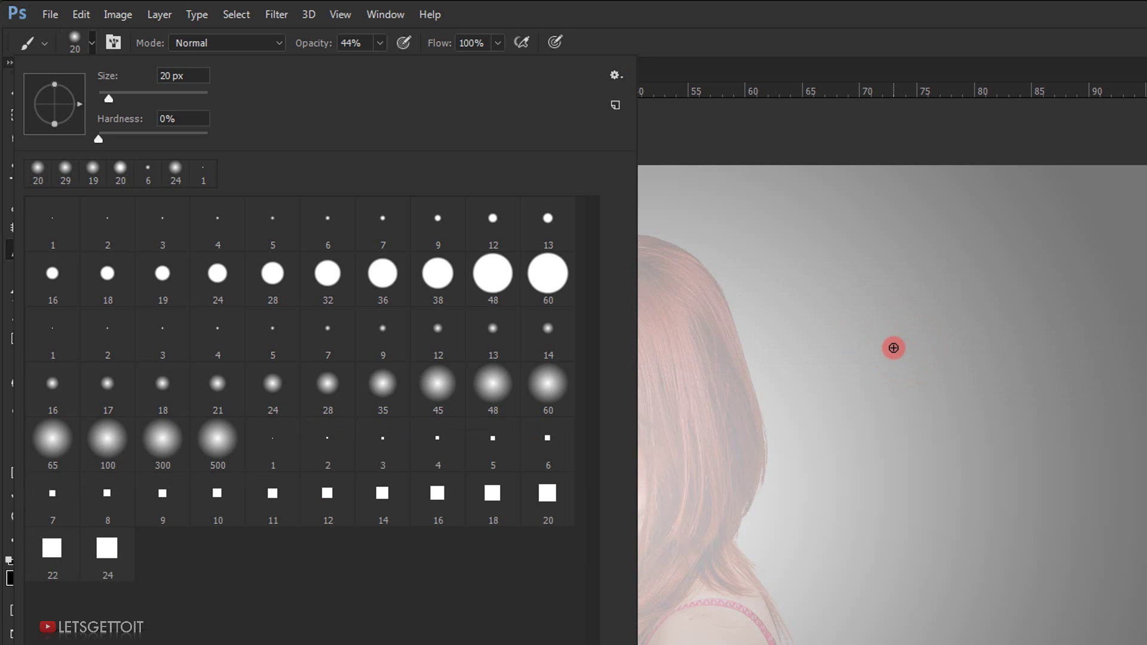
{"action": "left_click_drag", "start_coordinate": [547, 291], "coordinate": [585, 409]}
{"action": "left_click", "coordinate": [106, 549]}
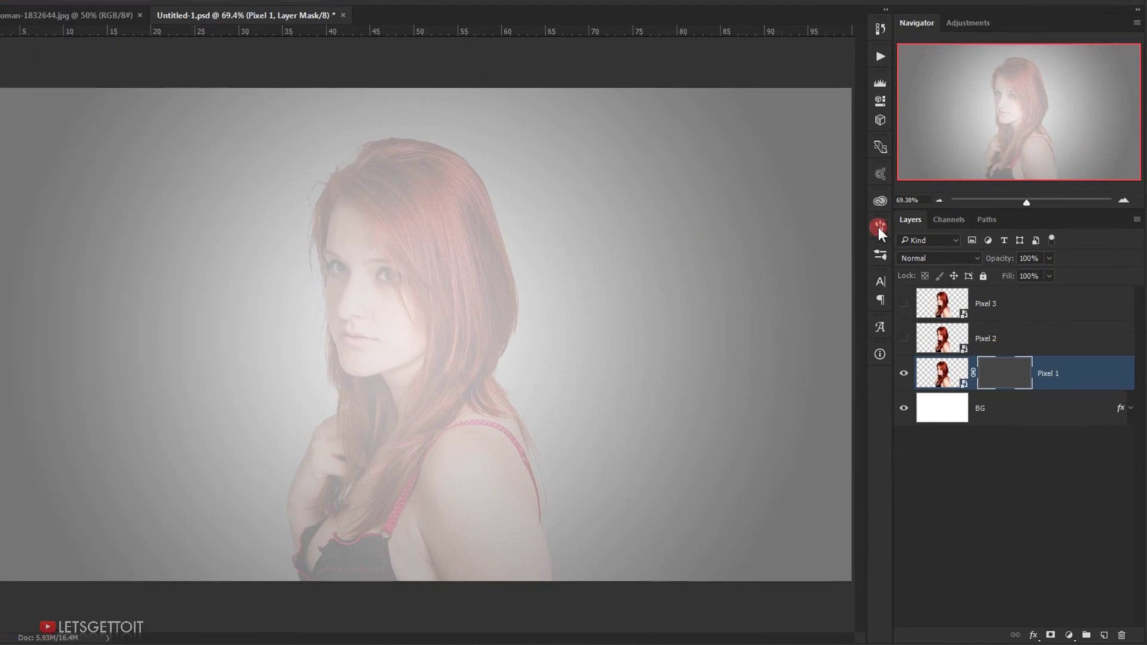
Step: Open the Brush settings panel and set the brush tip spacing to 120%
{"action": "left_click", "coordinate": [879, 226]}
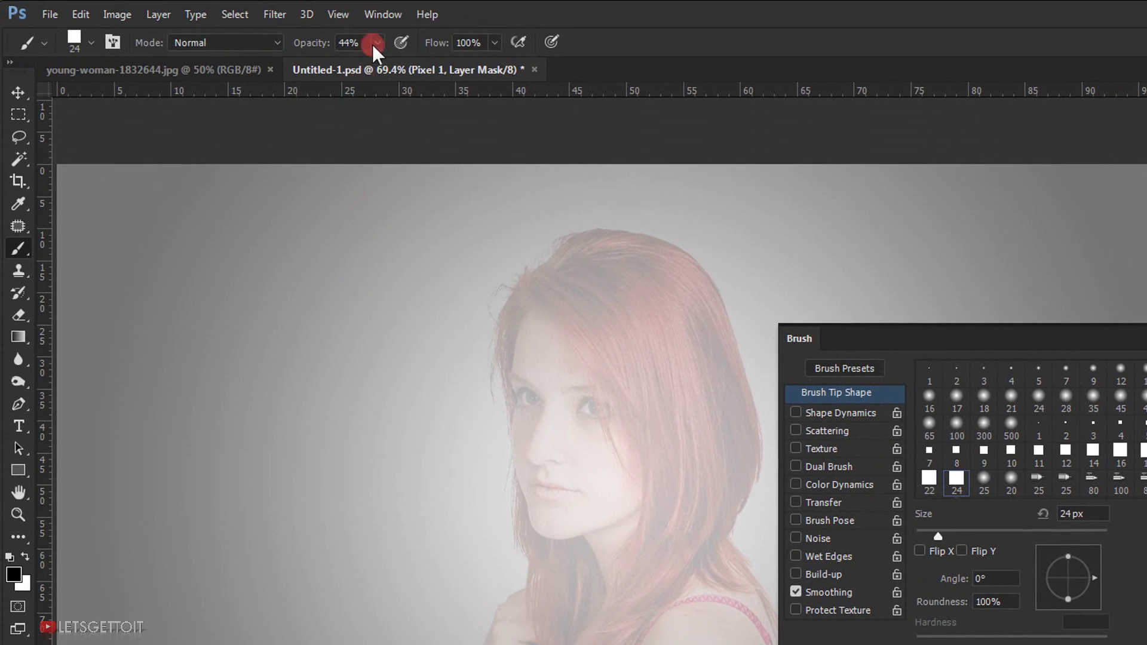
{"action": "left_click", "coordinate": [373, 16]}
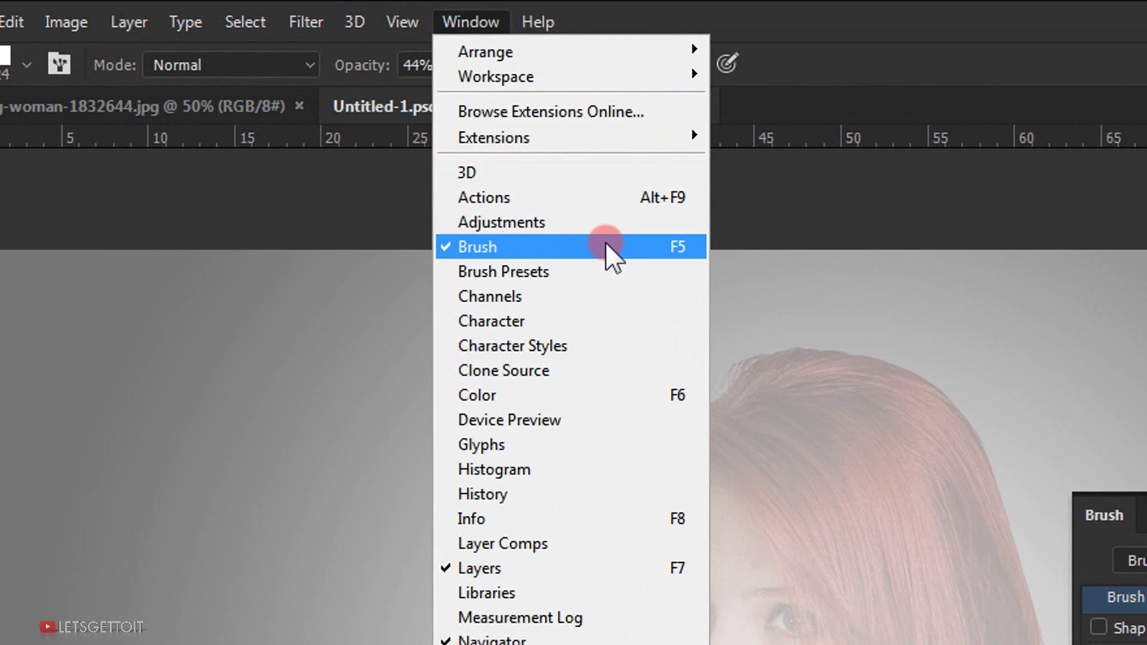
{"action": "left_click", "coordinate": [619, 245]}
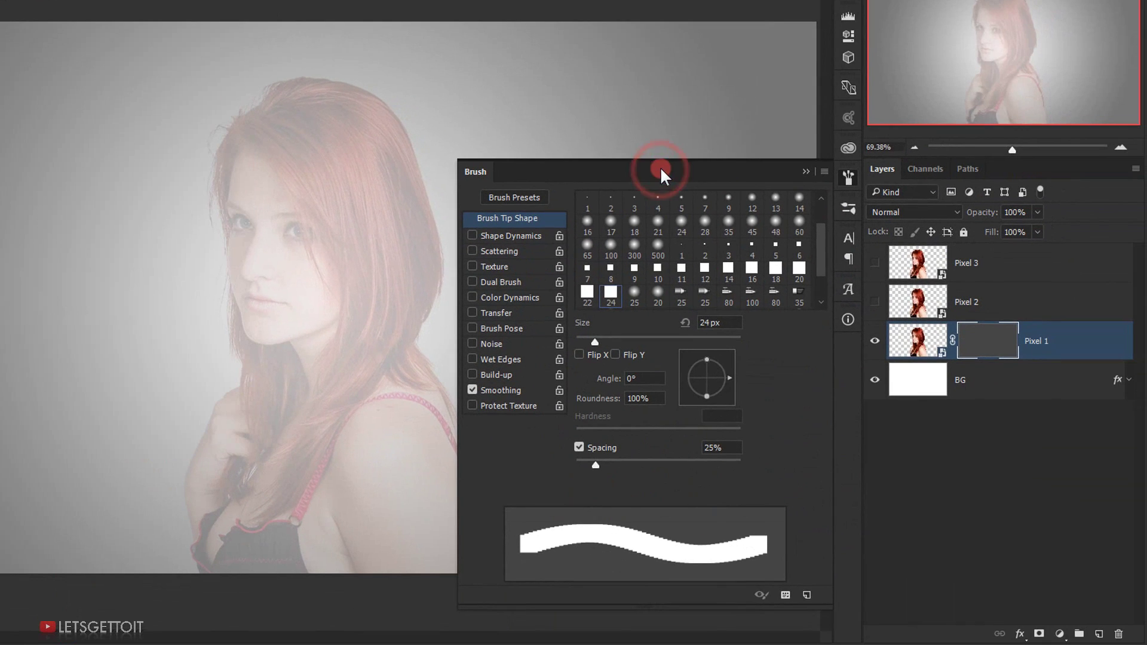
{"action": "key", "text": "F5"}
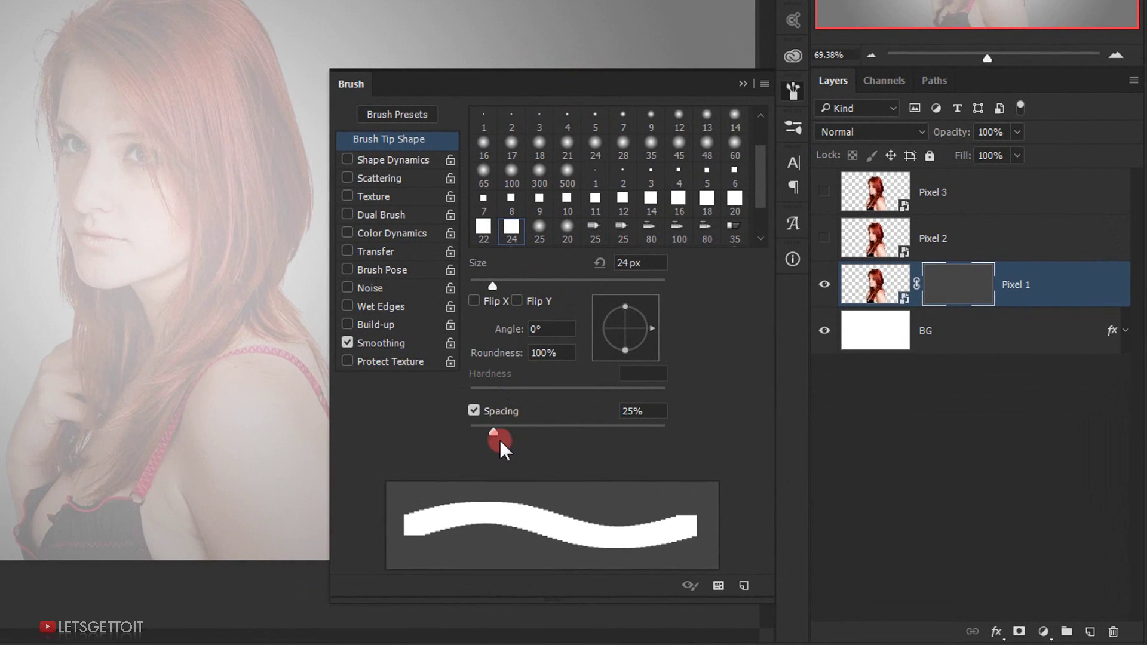
{"action": "mouse_move", "coordinate": [510, 433]}
{"action": "left_mouse_down"}
{"action": "mouse_move", "coordinate": [583, 426]}
{"action": "mouse_move", "coordinate": [574, 421]}
{"action": "left_mouse_up"}
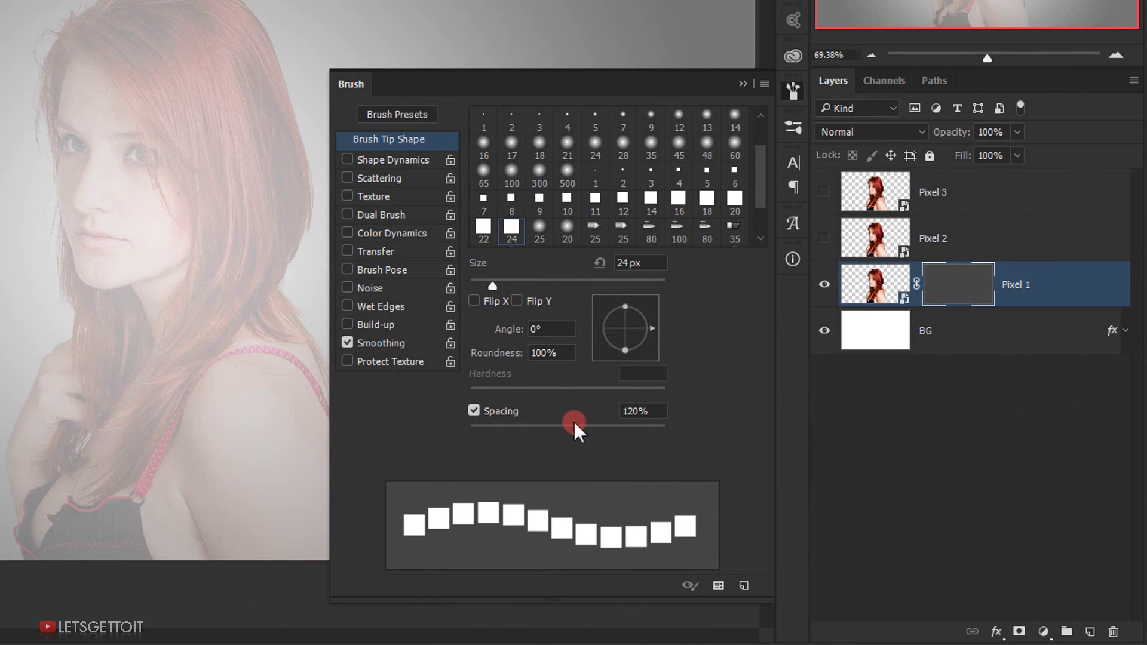
Step: Enable 100% size jitter and 1000% scattering on both axes, then close the panel
{"action": "left_click", "coordinate": [395, 160]}
{"action": "left_click_drag", "start_coordinate": [471, 135], "coordinate": [679, 134]}
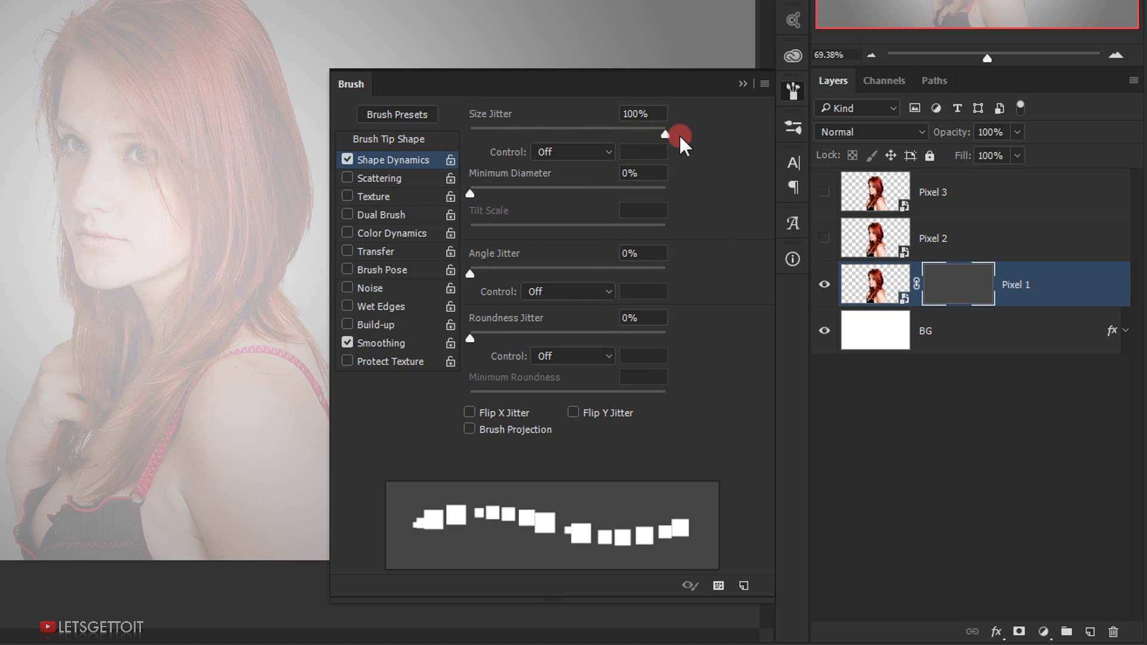
{"action": "left_click", "coordinate": [407, 178]}
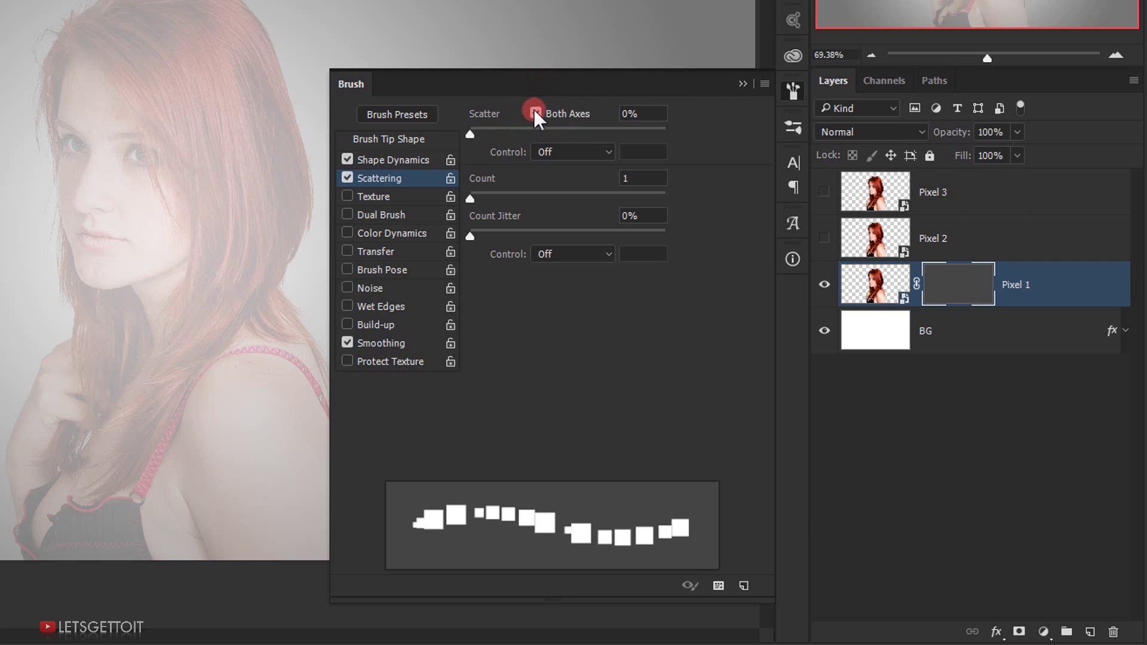
{"action": "left_click_drag", "start_coordinate": [473, 135], "coordinate": [742, 135]}
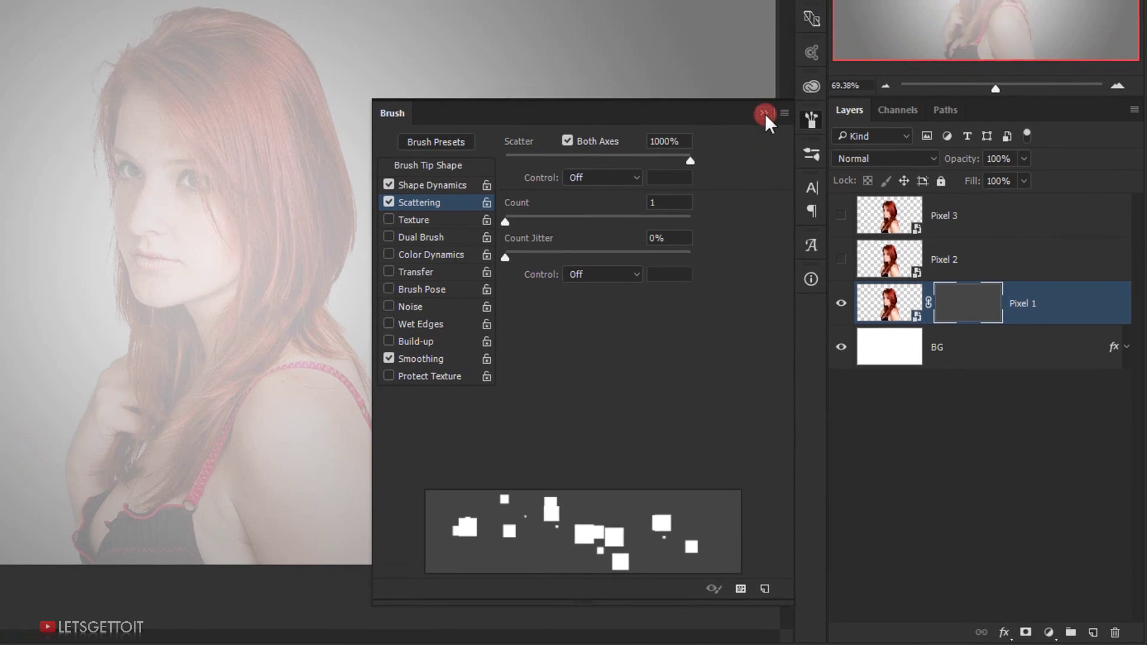
{"action": "left_click", "coordinate": [793, 91]}
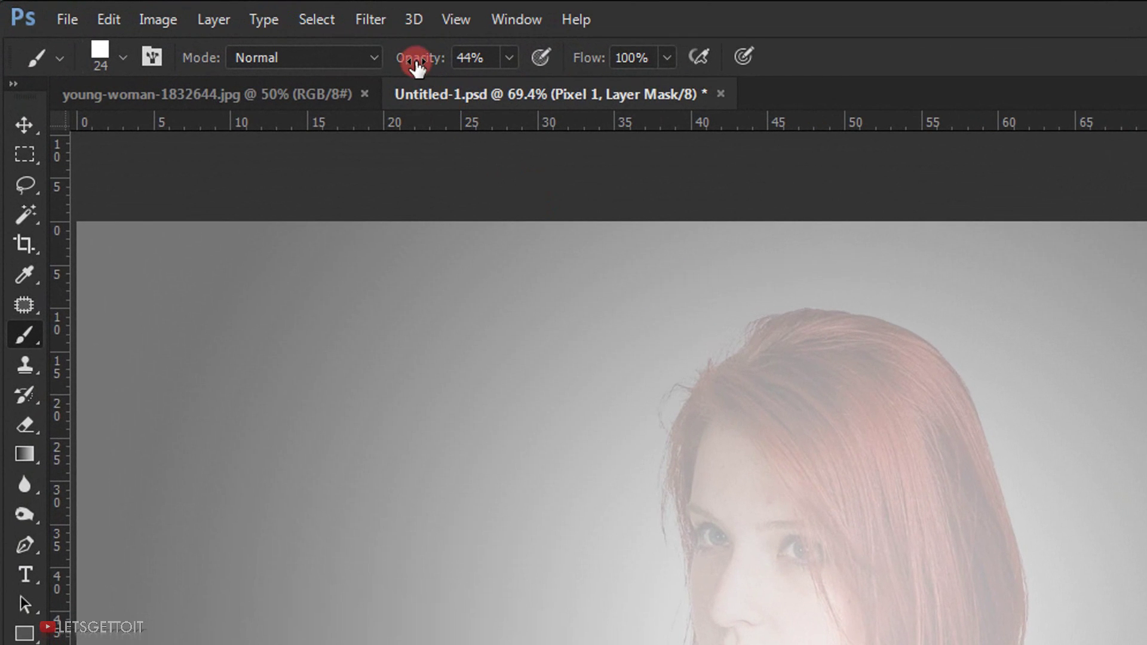
Step: Set brush opacity and flow to 100% and paint squares down the hair on Pixel 1's mask
{"action": "left_click_drag", "start_coordinate": [226, 32], "coordinate": [397, 43]}
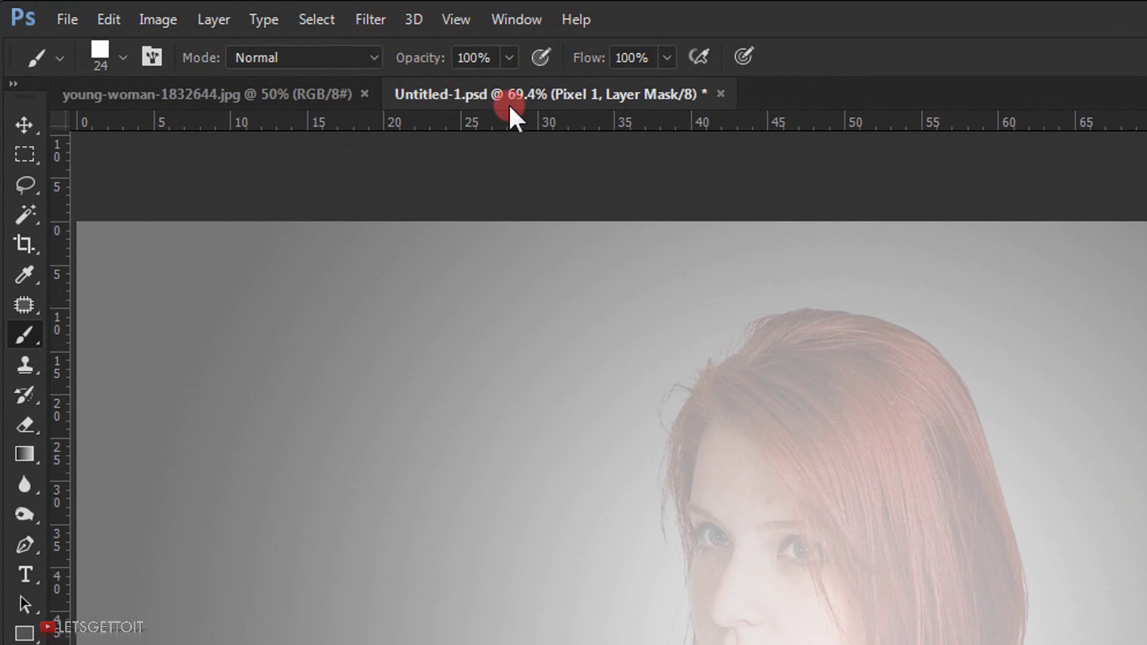
{"action": "left_click_drag", "start_coordinate": [593, 58], "coordinate": [636, 64]}
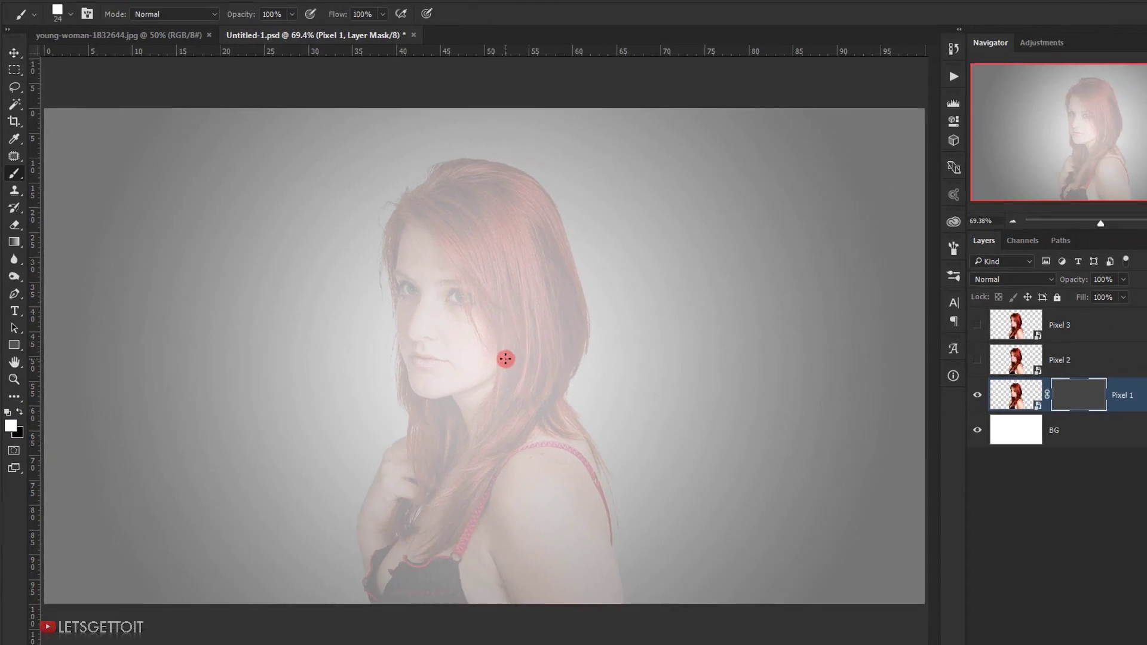
{"action": "scroll", "coordinate": [508, 322], "scroll_direction": "up", "scroll_amount": 3}
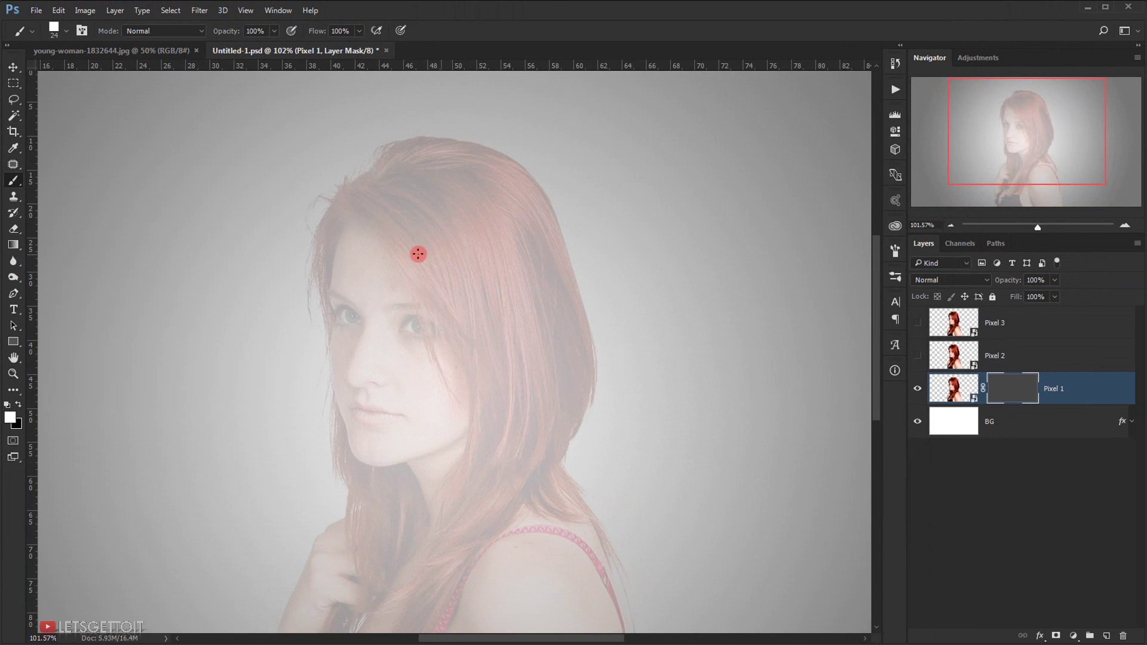
{"action": "mouse_move", "coordinate": [413, 238]}
{"action": "left_mouse_down"}
{"action": "mouse_move", "coordinate": [450, 269]}
{"action": "mouse_move", "coordinate": [479, 388]}
{"action": "mouse_move", "coordinate": [512, 439]}
{"action": "mouse_move", "coordinate": [490, 500]}
{"action": "left_mouse_up"}
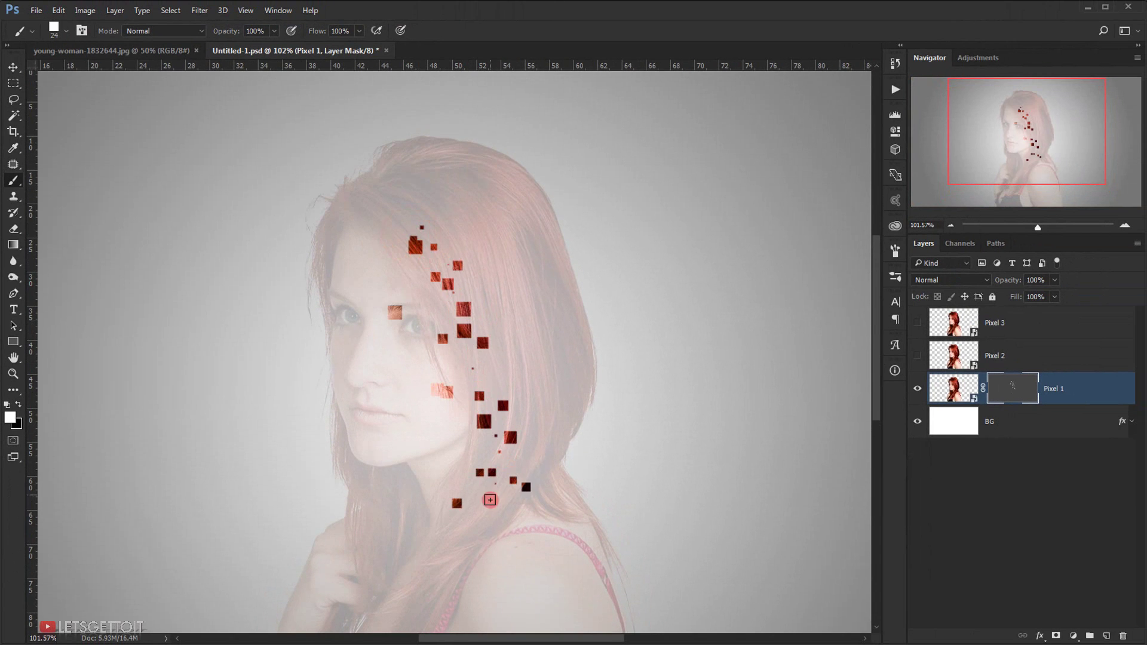
{"action": "left_click_drag", "start_coordinate": [405, 242], "coordinate": [512, 544]}
Step: Enlarge the brush to 20 px and paint more scattered squares over face, hair and shoulder
{"action": "key", "text": "bracketright"}
{"action": "scroll", "coordinate": [513, 543], "scroll_direction": "down", "scroll_amount": 3}
{"action": "left_click_drag", "start_coordinate": [525, 377], "coordinate": [520, 466]}
{"action": "scroll", "coordinate": [519, 466], "scroll_direction": "up", "scroll_amount": 3}
{"action": "mouse_move", "coordinate": [442, 359]}
{"action": "left_mouse_down"}
{"action": "mouse_move", "coordinate": [433, 228]}
{"action": "mouse_move", "coordinate": [538, 359]}
{"action": "mouse_move", "coordinate": [463, 502]}
{"action": "left_mouse_up"}
{"action": "scroll", "coordinate": [464, 502], "scroll_direction": "down", "scroll_amount": 3}
{"action": "mouse_move", "coordinate": [418, 454]}
{"action": "left_mouse_down"}
{"action": "mouse_move", "coordinate": [492, 552]}
{"action": "mouse_move", "coordinate": [412, 568]}
{"action": "left_mouse_up"}
{"action": "left_click_drag", "start_coordinate": [460, 418], "coordinate": [359, 158]}
{"action": "scroll", "coordinate": [359, 158], "scroll_direction": "up", "scroll_amount": 3}
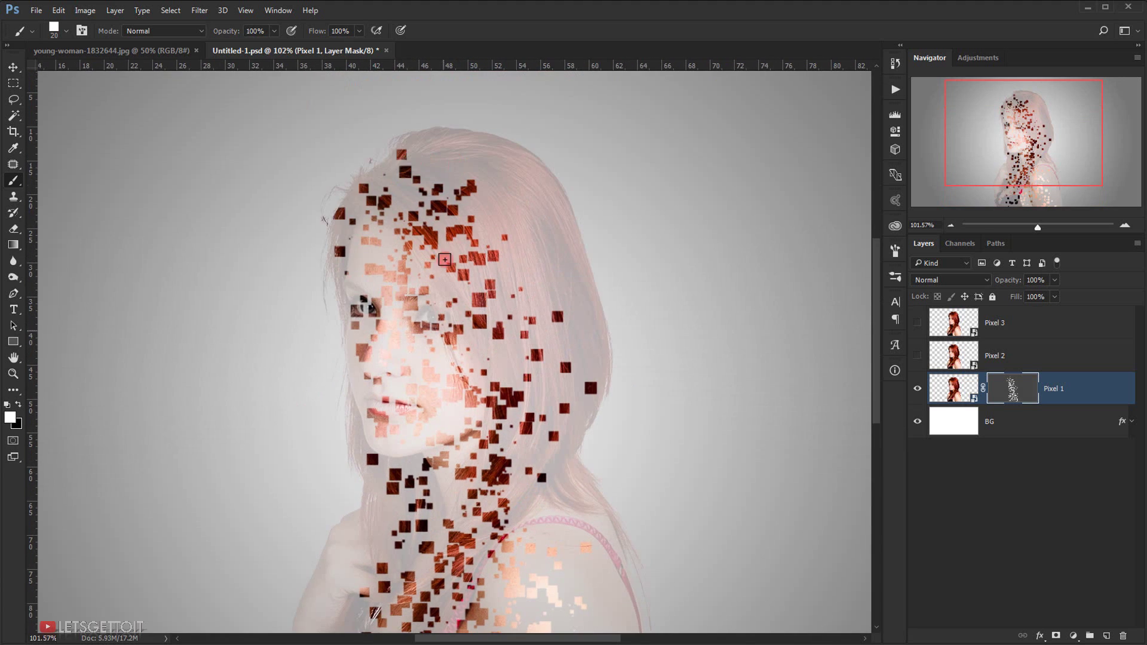
{"action": "scroll", "coordinate": [370, 546], "scroll_direction": "down", "scroll_amount": 3}
{"action": "scroll", "coordinate": [427, 340], "scroll_direction": "down", "scroll_amount": 3}
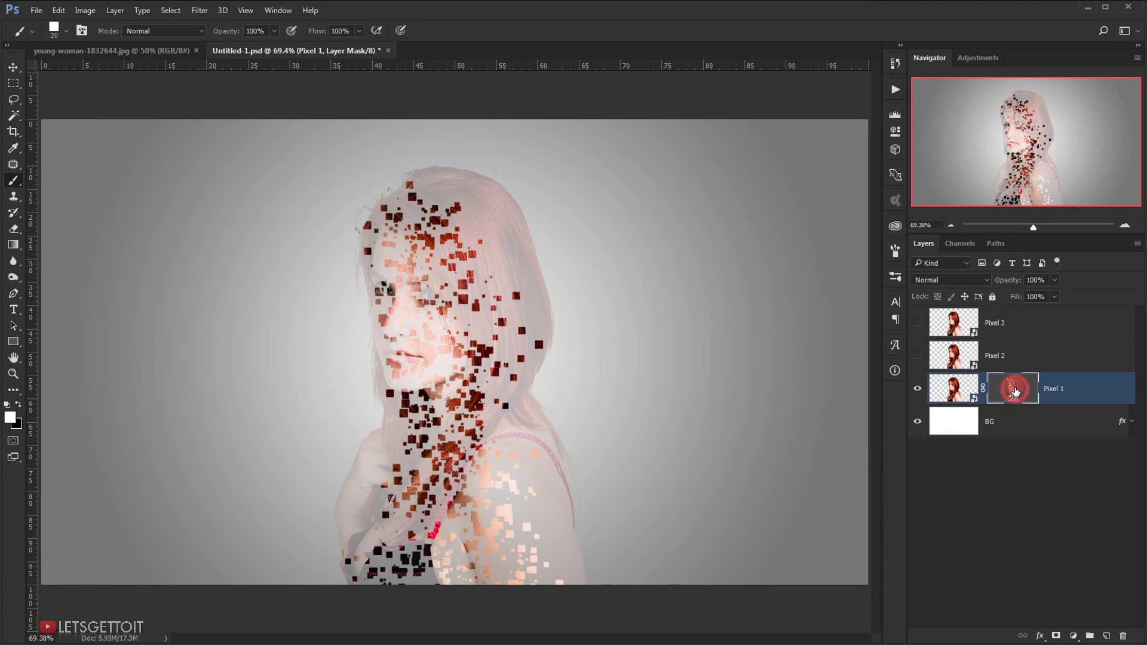
Step: Raise Pixel 1's mask density to 100%, then select and show the Pixel 2 layer
{"action": "left_click", "coordinate": [895, 126]}
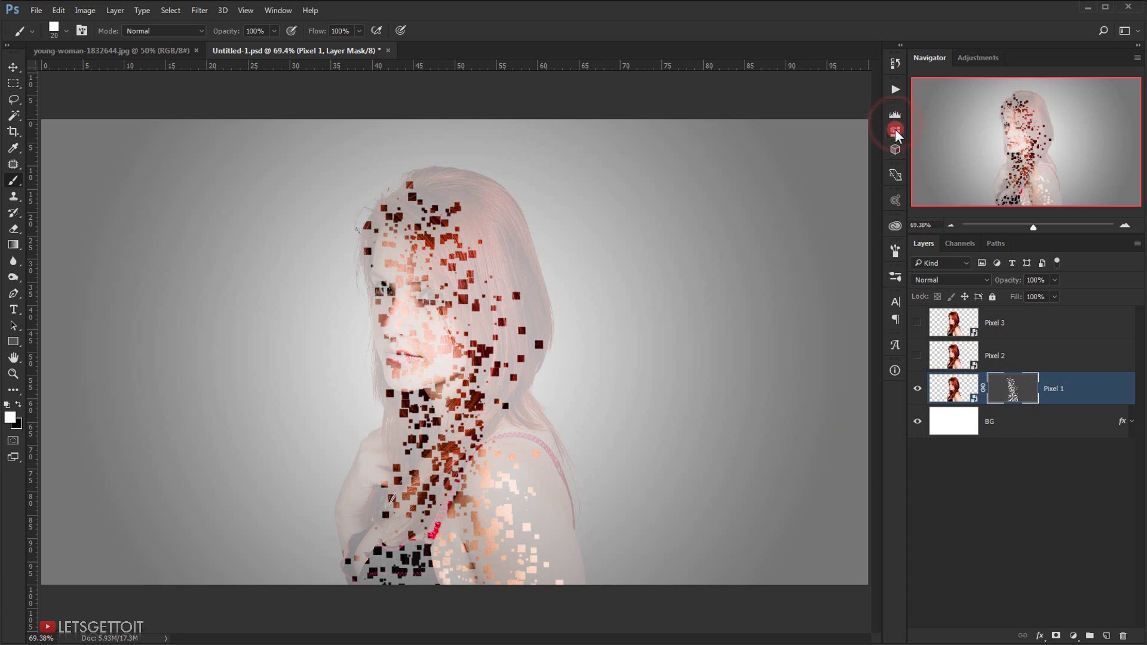
{"action": "left_click_drag", "start_coordinate": [828, 199], "coordinate": [878, 200]}
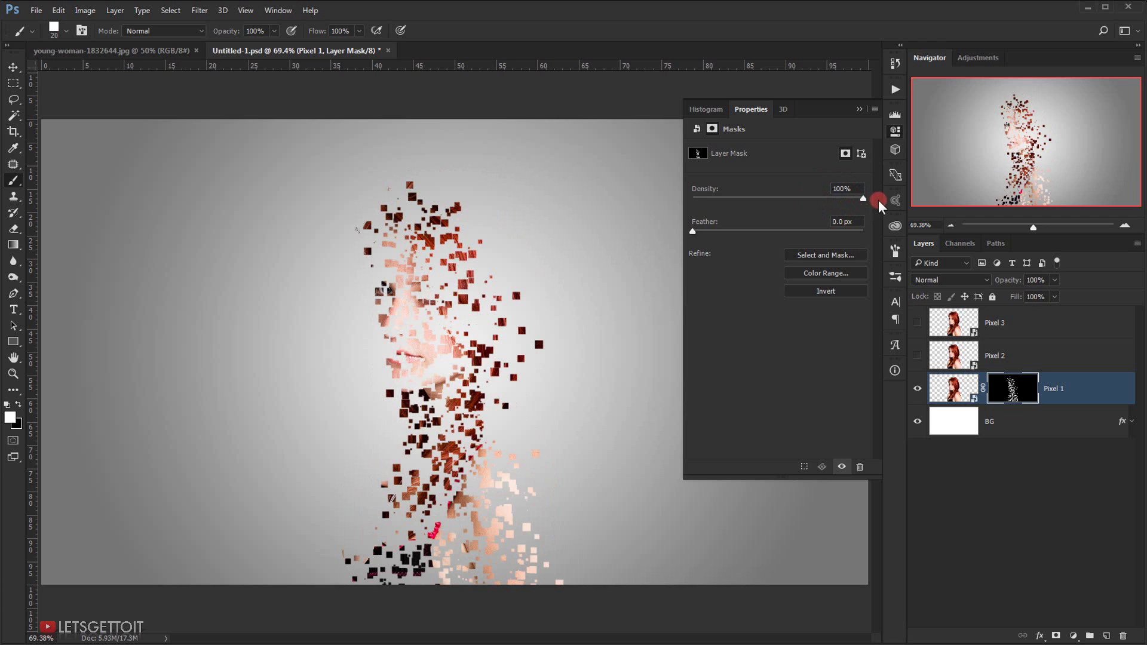
{"action": "left_click", "coordinate": [862, 110]}
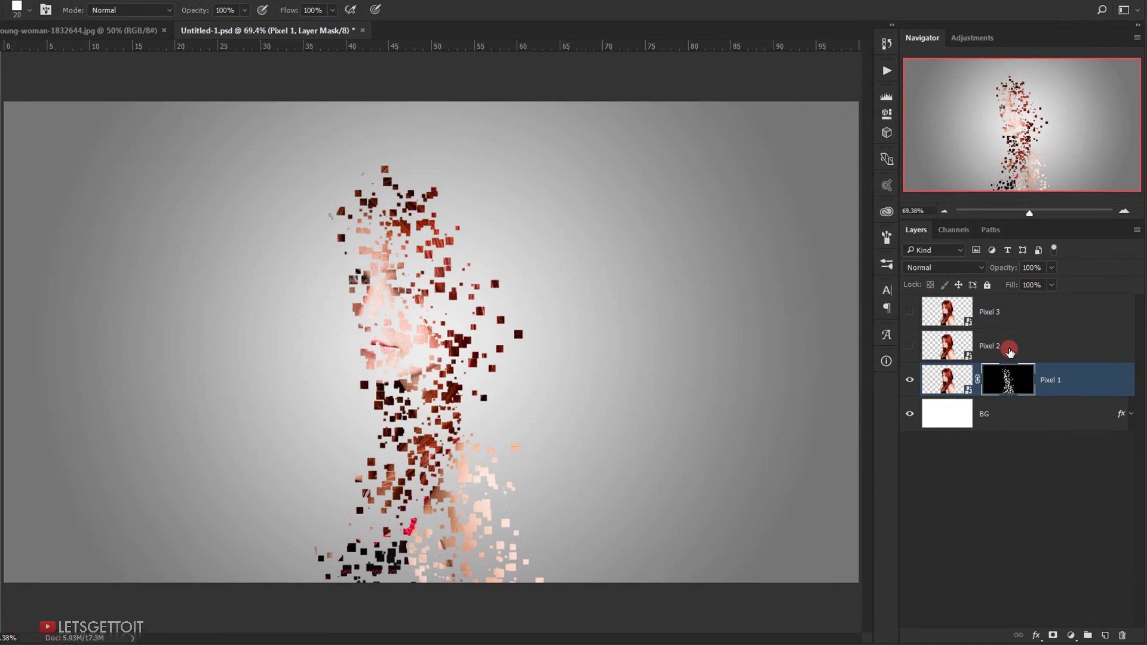
{"action": "left_click", "coordinate": [1014, 359]}
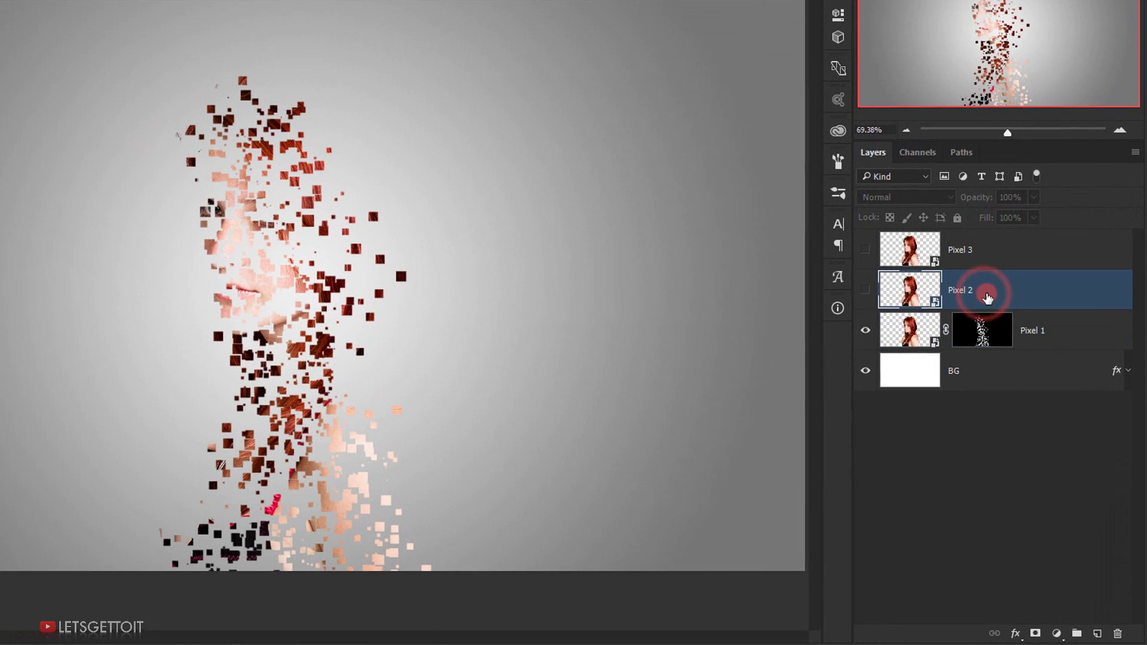
{"action": "left_click", "coordinate": [864, 295]}
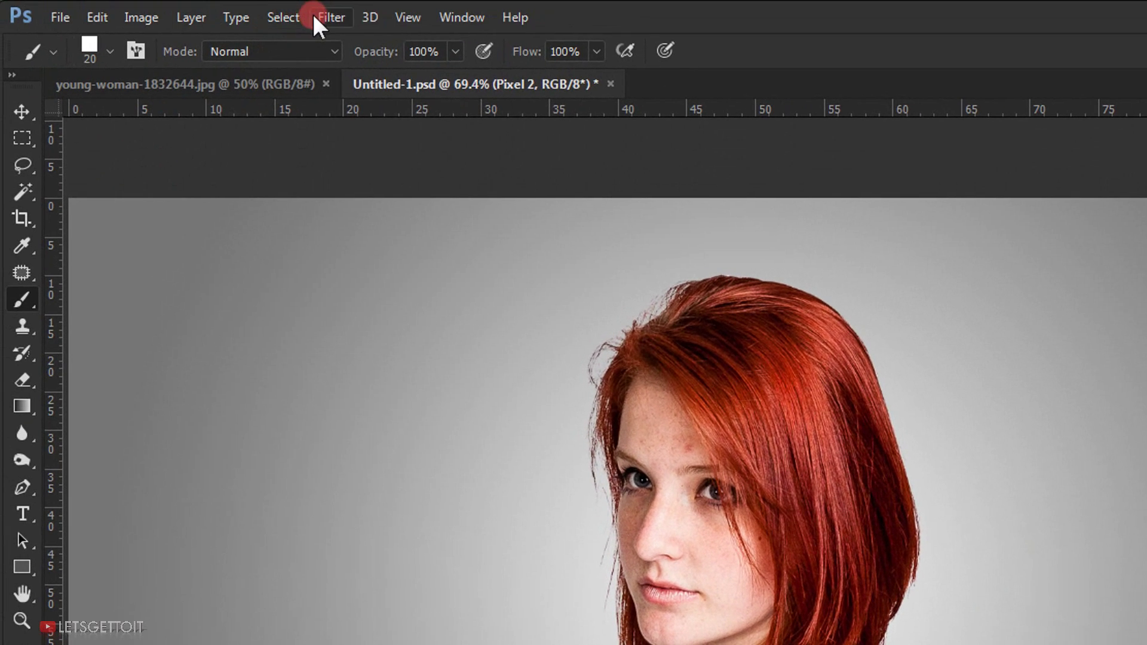
Step: In Liquify, freeze-mask the face, left background, top and hand against distortion
{"action": "left_click", "coordinate": [314, 15]}
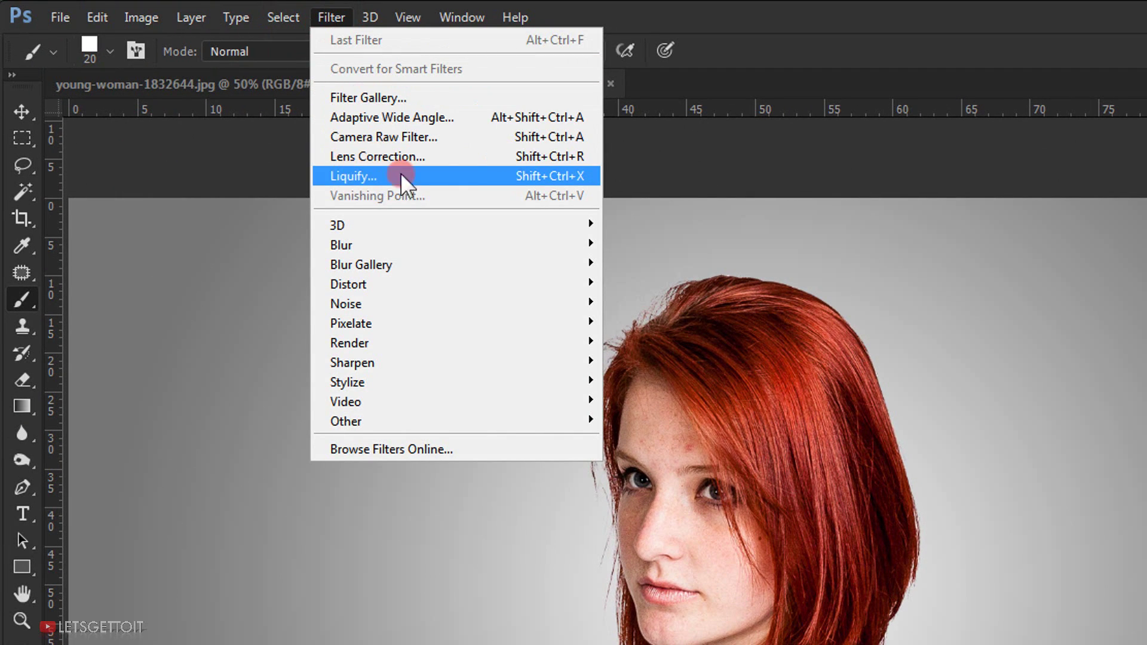
{"action": "left_click", "coordinate": [522, 173]}
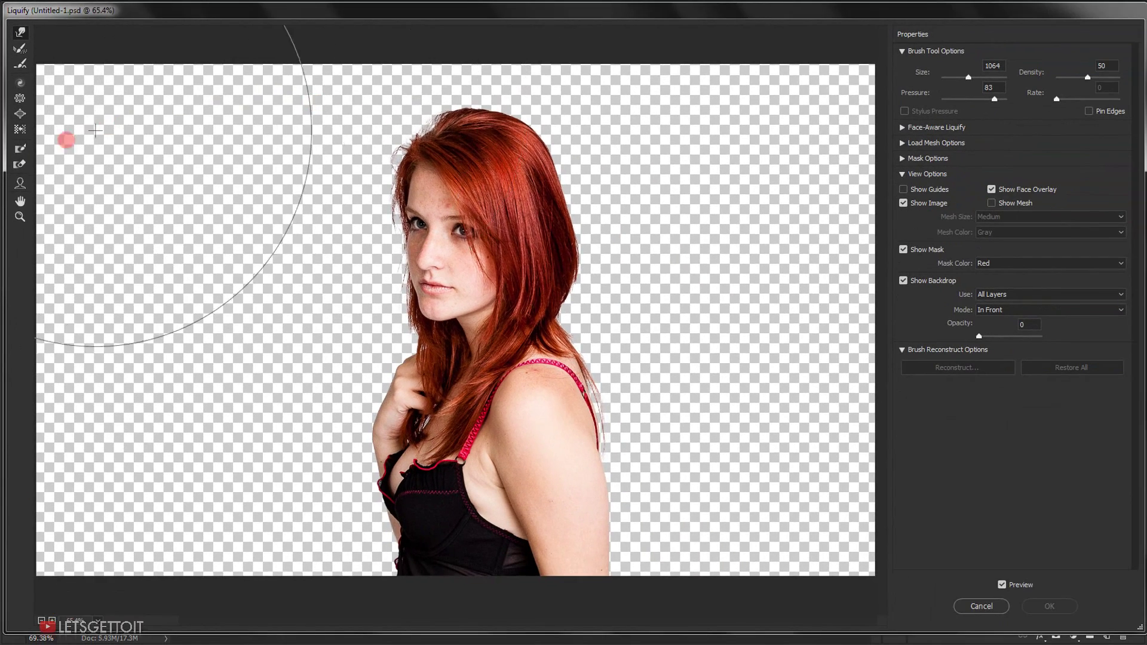
{"action": "left_click", "coordinate": [39, 149]}
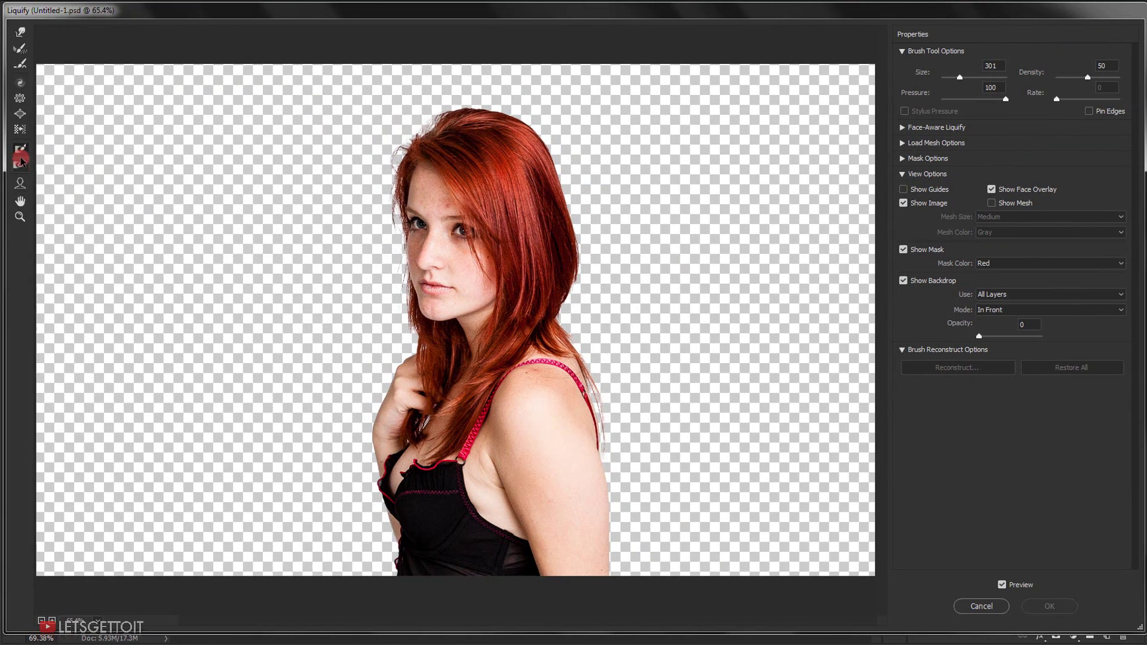
{"action": "mouse_move", "coordinate": [365, 245]}
{"action": "left_mouse_down"}
{"action": "mouse_move", "coordinate": [391, 212]}
{"action": "mouse_move", "coordinate": [393, 276]}
{"action": "mouse_move", "coordinate": [396, 197]}
{"action": "mouse_move", "coordinate": [425, 320]}
{"action": "mouse_move", "coordinate": [420, 261]}
{"action": "mouse_move", "coordinate": [429, 293]}
{"action": "mouse_move", "coordinate": [416, 586]}
{"action": "mouse_move", "coordinate": [398, 489]}
{"action": "mouse_move", "coordinate": [386, 191]}
{"action": "left_mouse_up"}
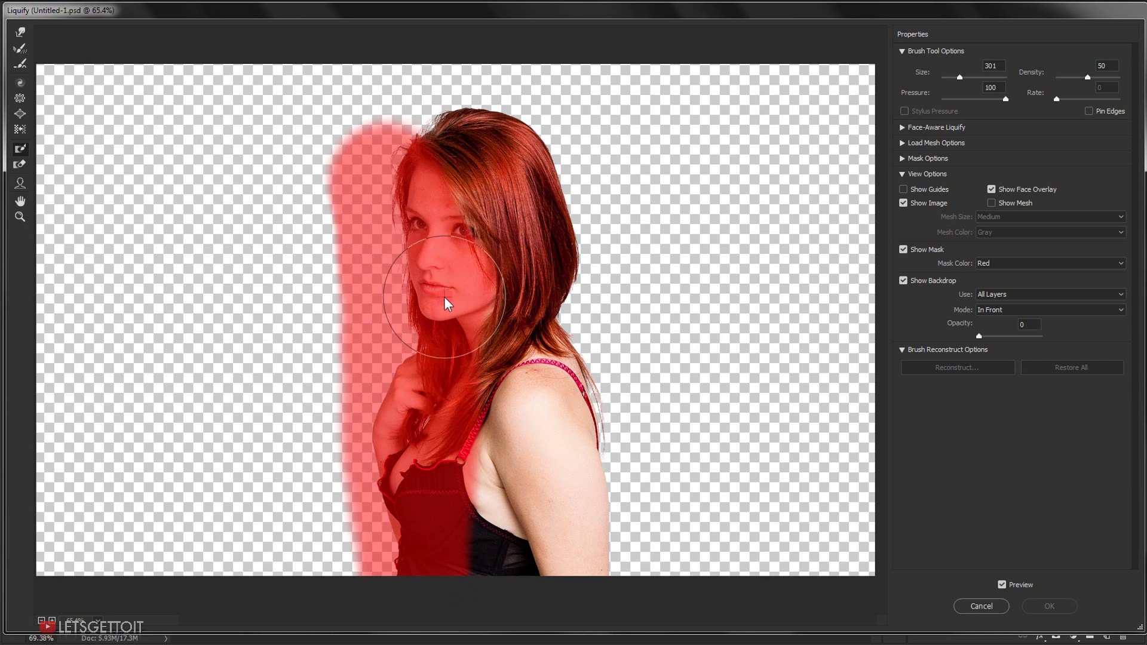
{"action": "mouse_move", "coordinate": [433, 255]}
{"action": "left_mouse_down"}
{"action": "mouse_move", "coordinate": [444, 322]}
{"action": "mouse_move", "coordinate": [442, 585]}
{"action": "mouse_move", "coordinate": [357, 587]}
{"action": "mouse_move", "coordinate": [375, 449]}
{"action": "left_mouse_up"}
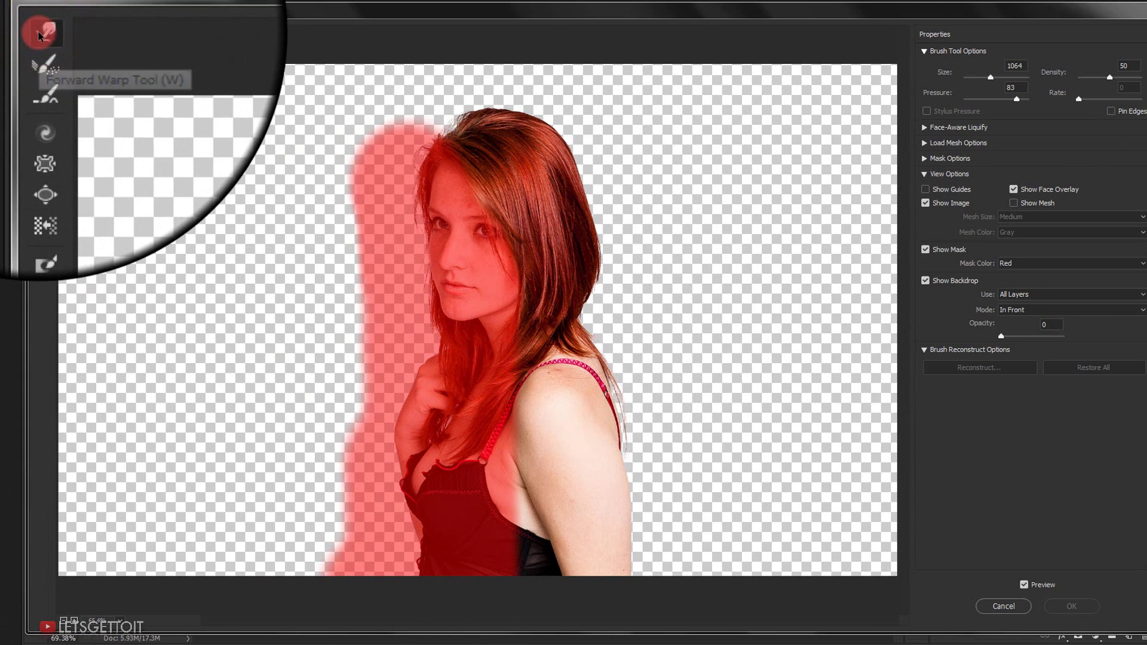
Step: Forward-warp the hair and shoulder outward to the right and apply the Liquify
{"action": "left_click", "coordinate": [40, 34]}
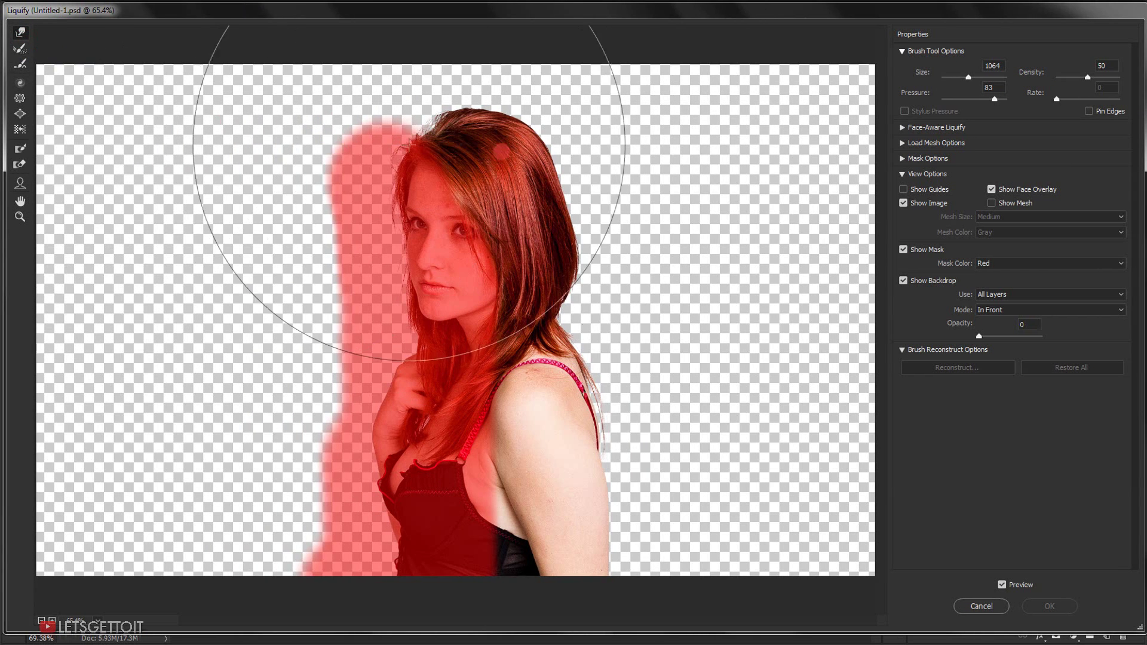
{"action": "scroll", "coordinate": [410, 143], "scroll_direction": "down", "scroll_amount": 2}
{"action": "left_click_drag", "start_coordinate": [576, 179], "coordinate": [666, 215]}
{"action": "mouse_move", "coordinate": [684, 160]}
{"action": "left_mouse_down"}
{"action": "mouse_move", "coordinate": [643, 302]}
{"action": "mouse_move", "coordinate": [717, 568]}
{"action": "mouse_move", "coordinate": [703, 551]}
{"action": "mouse_move", "coordinate": [687, 156]}
{"action": "left_mouse_up"}
{"action": "scroll", "coordinate": [456, 317], "scroll_direction": "up", "scroll_amount": 1}
{"action": "left_click", "coordinate": [1049, 608]}
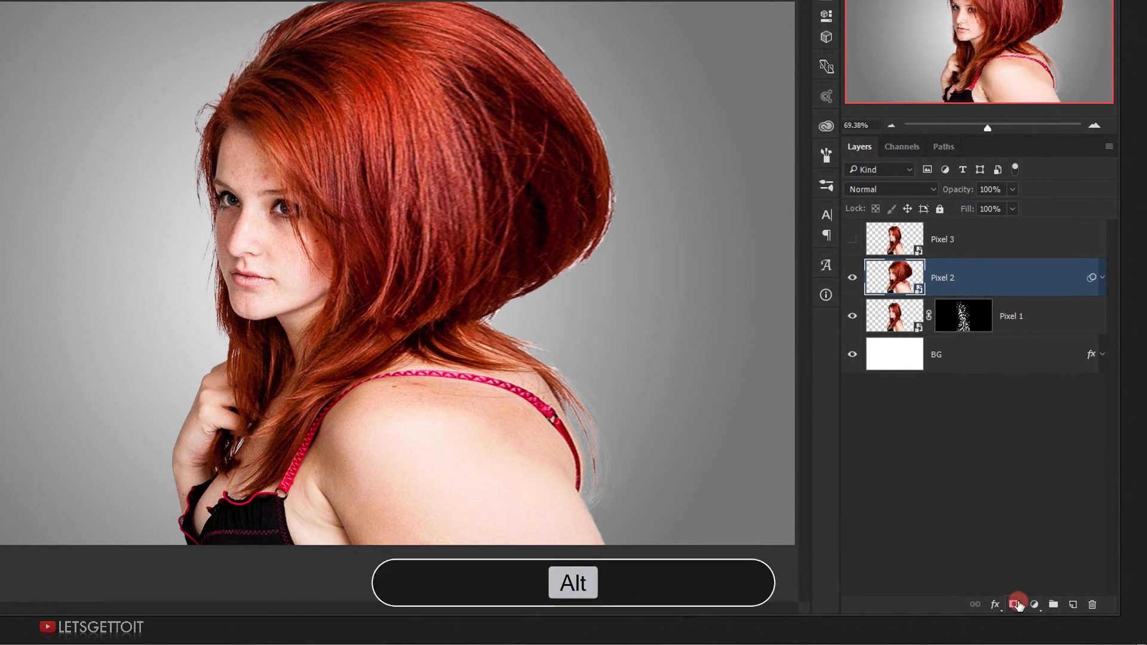
Step: Hide Pixel 2 behind a black layer mask and lower the mask density to preview it
{"action": "left_click", "coordinate": [1014, 605], "text": "alt"}
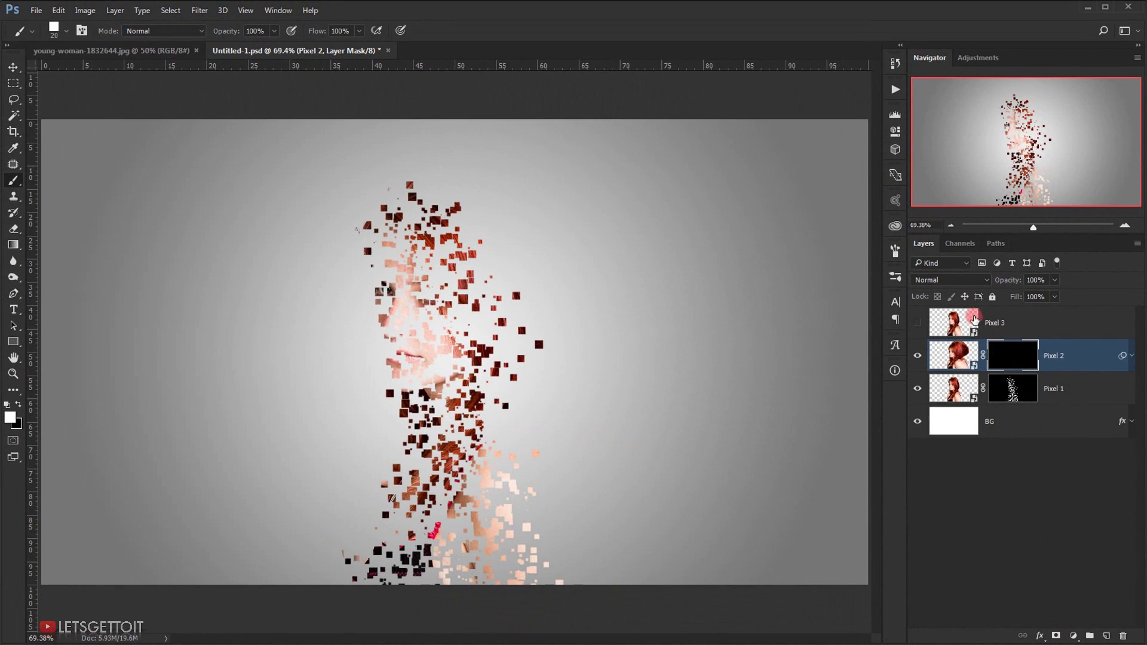
{"action": "left_click", "coordinate": [895, 131]}
{"action": "left_click_drag", "start_coordinate": [863, 197], "coordinate": [840, 200]}
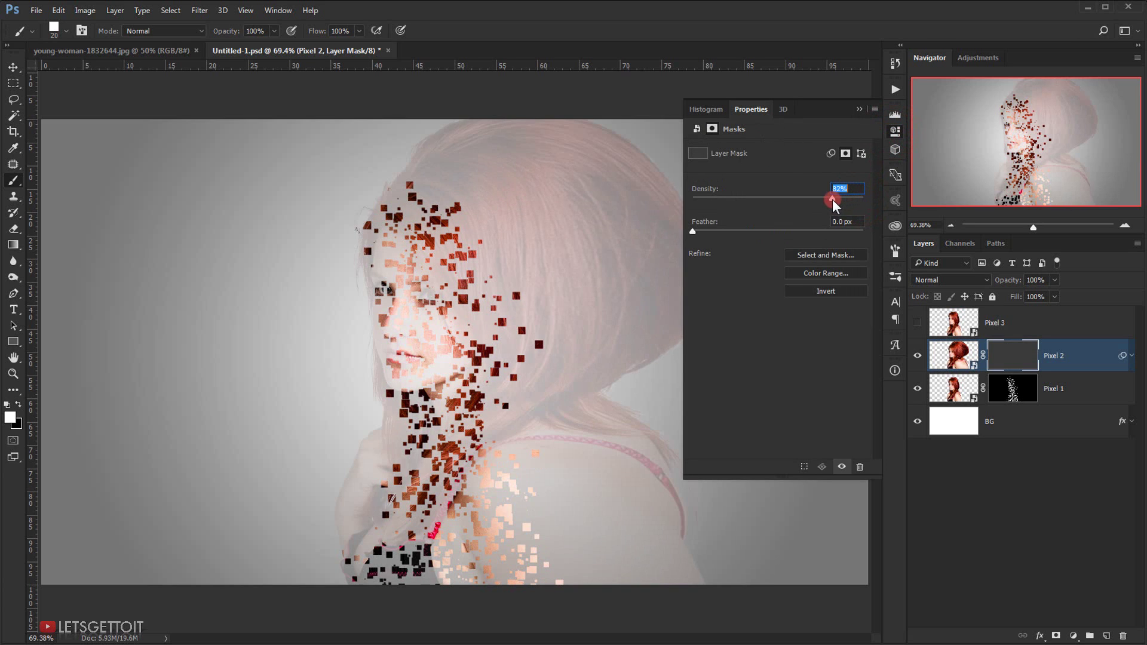
{"action": "left_click", "coordinate": [859, 109]}
Step: Paint white square fragments into the upper hair on Pixel 2's mask
{"action": "scroll", "coordinate": [524, 216], "scroll_direction": "up", "scroll_amount": 2}
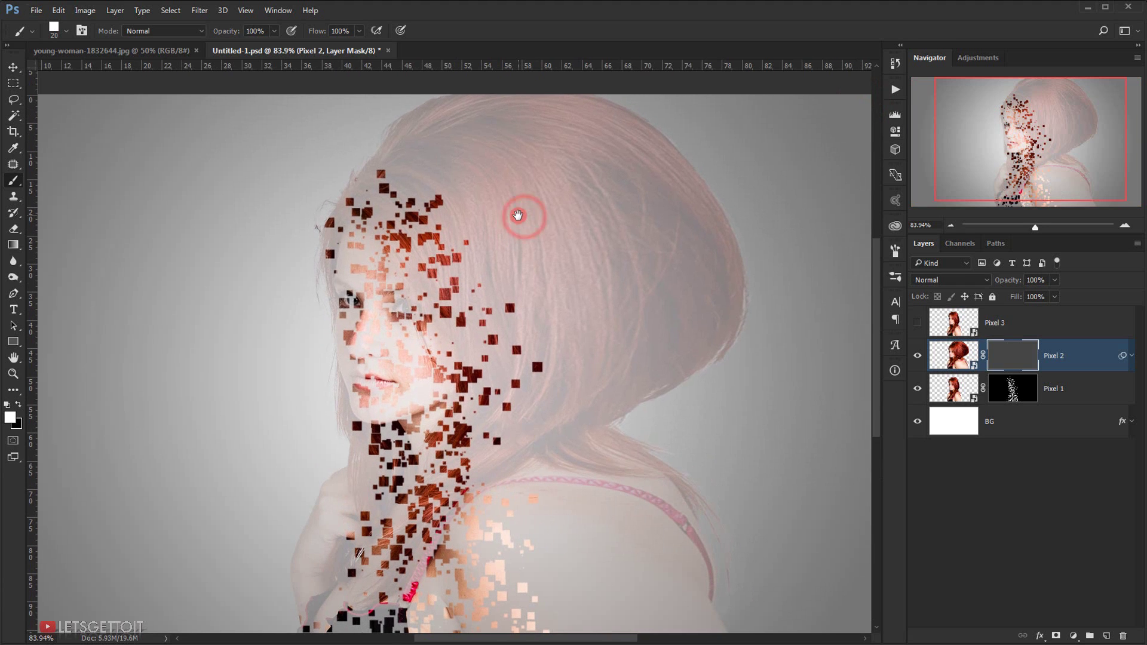
{"action": "scroll", "coordinate": [517, 213], "scroll_direction": "down", "scroll_amount": 2}
{"action": "left_click_drag", "start_coordinate": [505, 218], "coordinate": [536, 232]}
{"action": "mouse_move", "coordinate": [519, 313]}
{"action": "left_mouse_down"}
{"action": "mouse_move", "coordinate": [458, 207]}
{"action": "mouse_move", "coordinate": [535, 509]}
{"action": "mouse_move", "coordinate": [532, 335]}
{"action": "mouse_move", "coordinate": [530, 391]}
{"action": "mouse_move", "coordinate": [493, 395]}
{"action": "mouse_move", "coordinate": [460, 184]}
{"action": "mouse_move", "coordinate": [498, 276]}
{"action": "mouse_move", "coordinate": [522, 256]}
{"action": "mouse_move", "coordinate": [461, 524]}
{"action": "mouse_move", "coordinate": [518, 453]}
{"action": "mouse_move", "coordinate": [467, 214]}
{"action": "mouse_move", "coordinate": [614, 245]}
{"action": "left_mouse_up"}
{"action": "scroll", "coordinate": [453, 352], "scroll_direction": "up", "scroll_amount": 1}
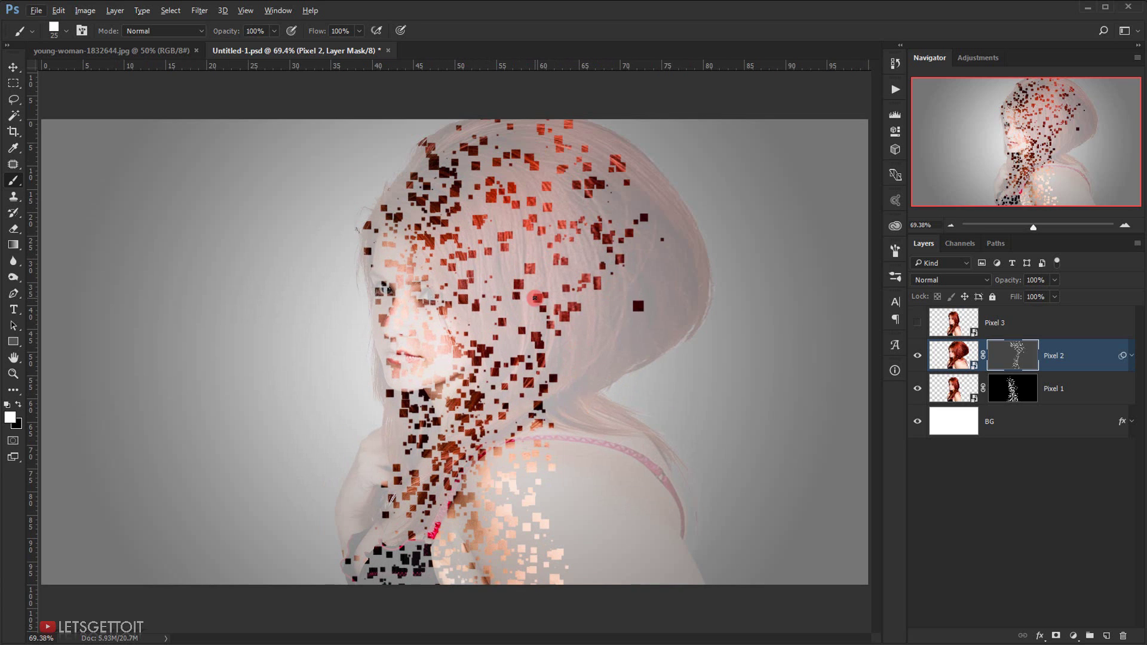
Step: Restore Pixel 2's mask density to 100%, then select and show Pixel 3
{"action": "left_click", "coordinate": [896, 132]}
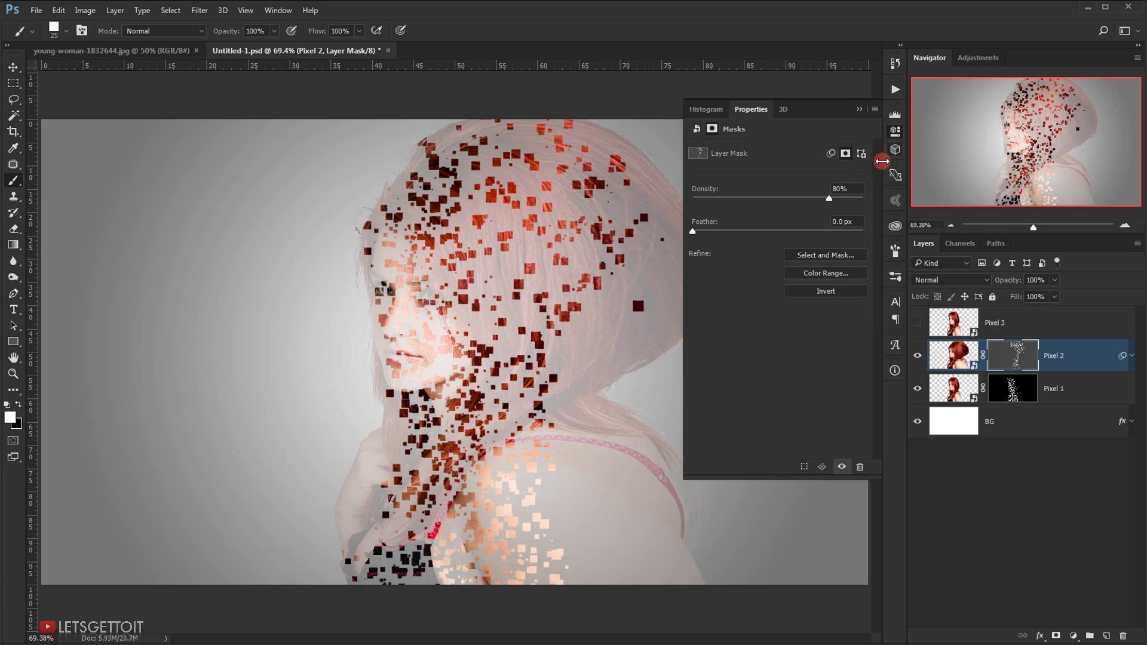
{"action": "left_click_drag", "start_coordinate": [830, 199], "coordinate": [896, 204]}
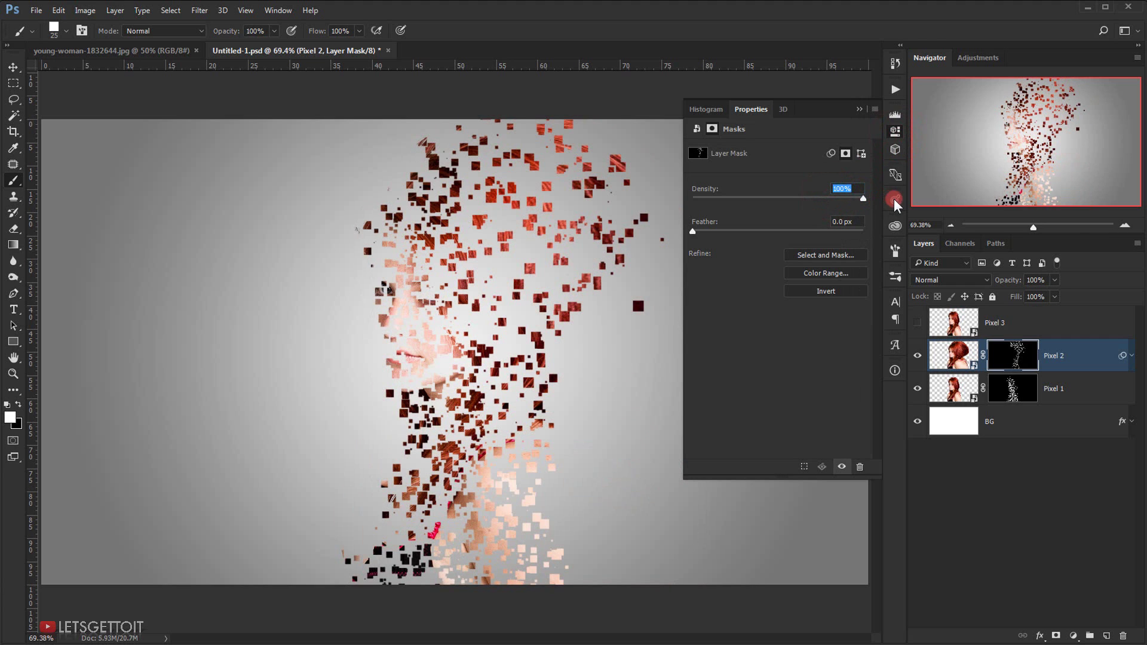
{"action": "left_click", "coordinate": [861, 111]}
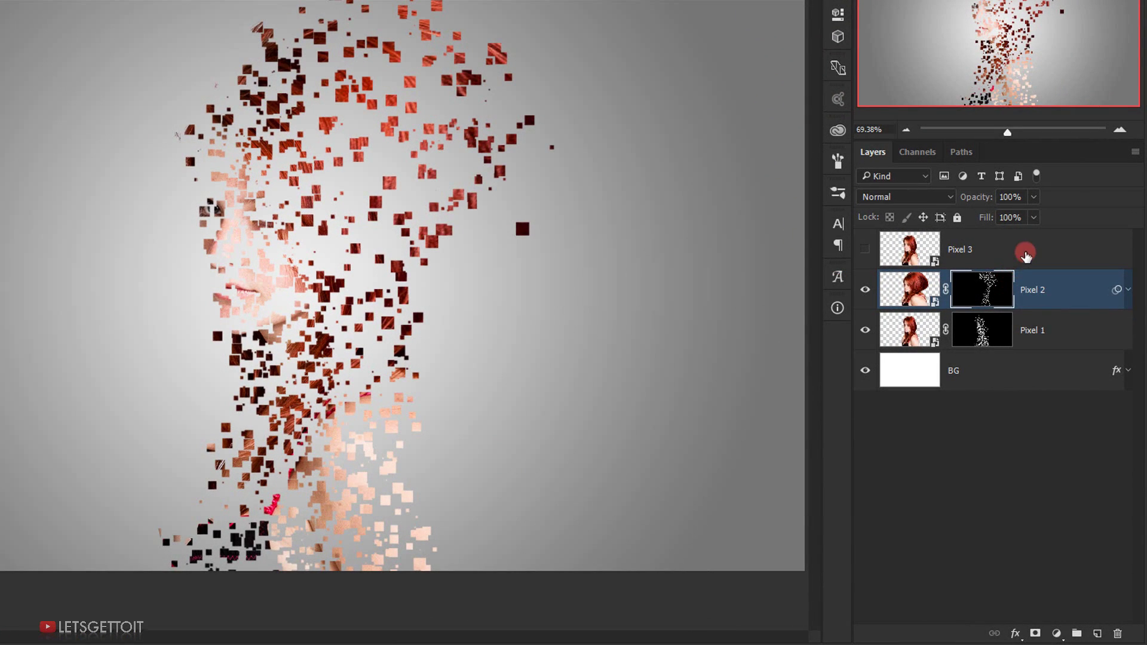
{"action": "left_click", "coordinate": [1027, 256]}
{"action": "left_click", "coordinate": [864, 249]}
{"action": "left_click", "coordinate": [1043, 256]}
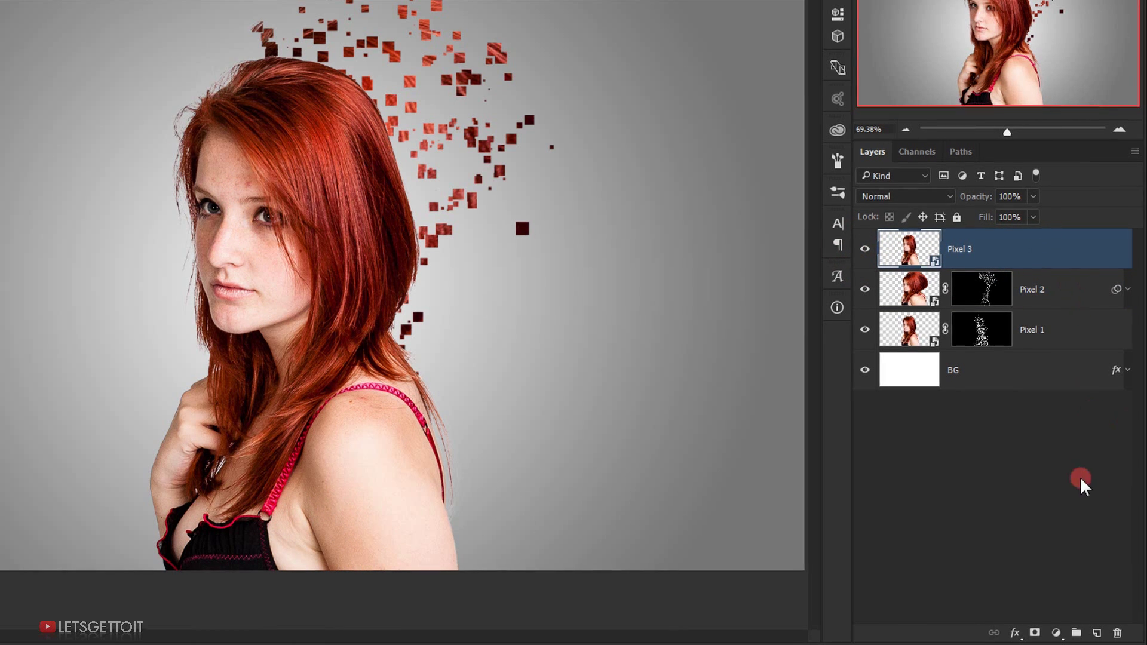
Step: Add a white layer mask to Pixel 3 and pick the 22 px square brush in black
{"action": "left_click", "coordinate": [1037, 635]}
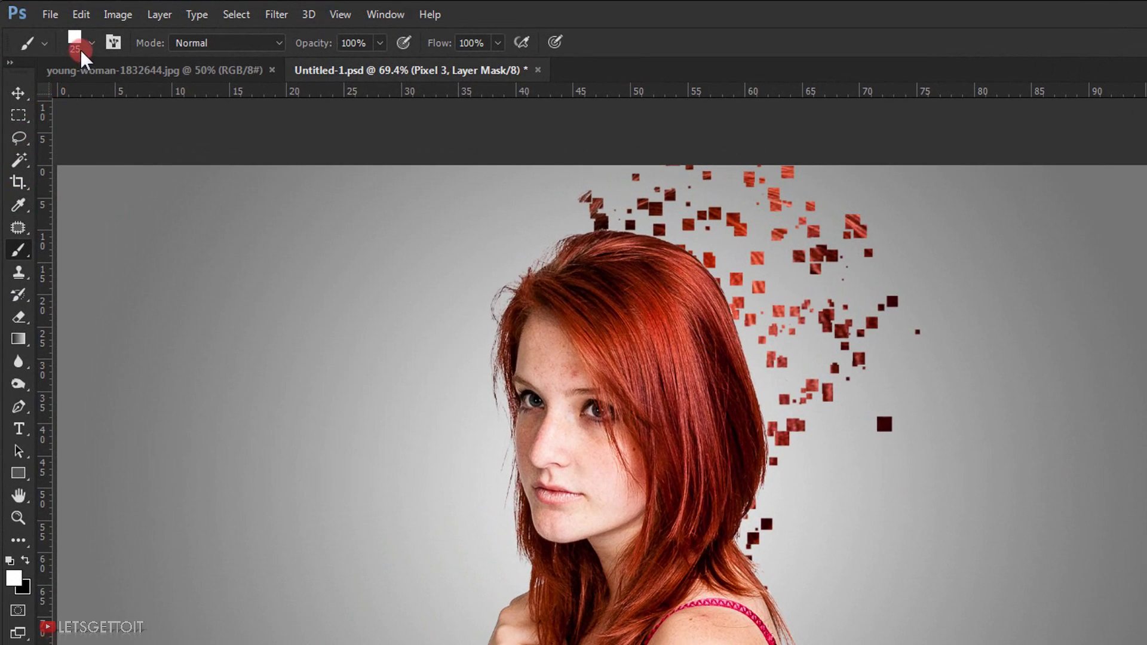
{"action": "left_click", "coordinate": [66, 31]}
{"action": "left_click", "coordinate": [51, 568]}
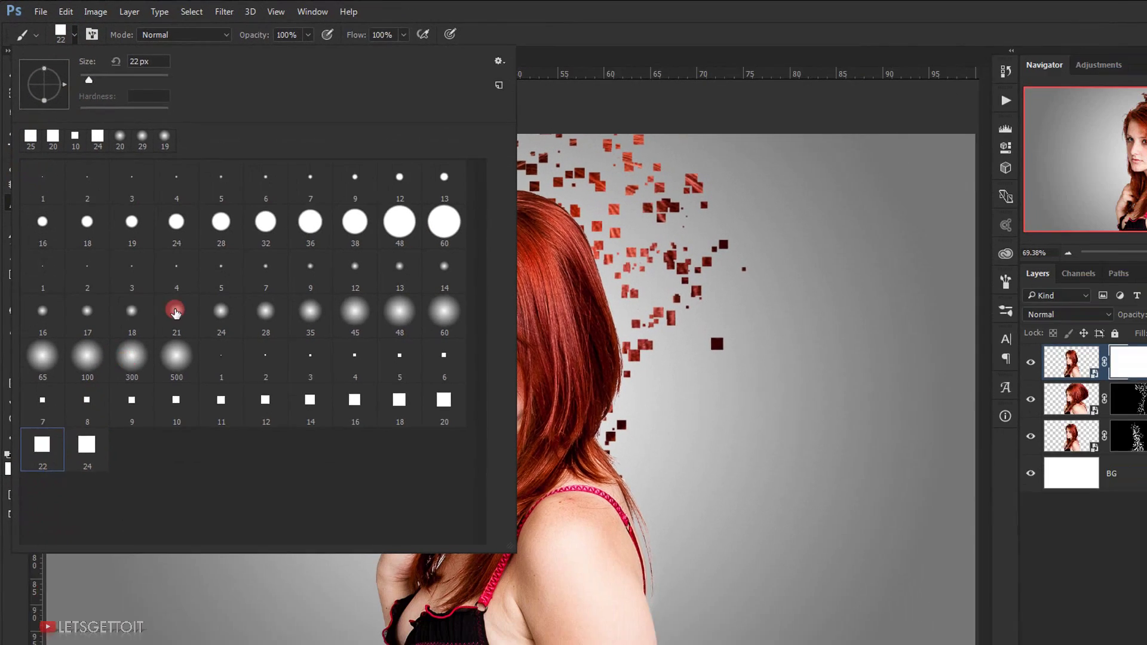
{"action": "left_click", "coordinate": [707, 54]}
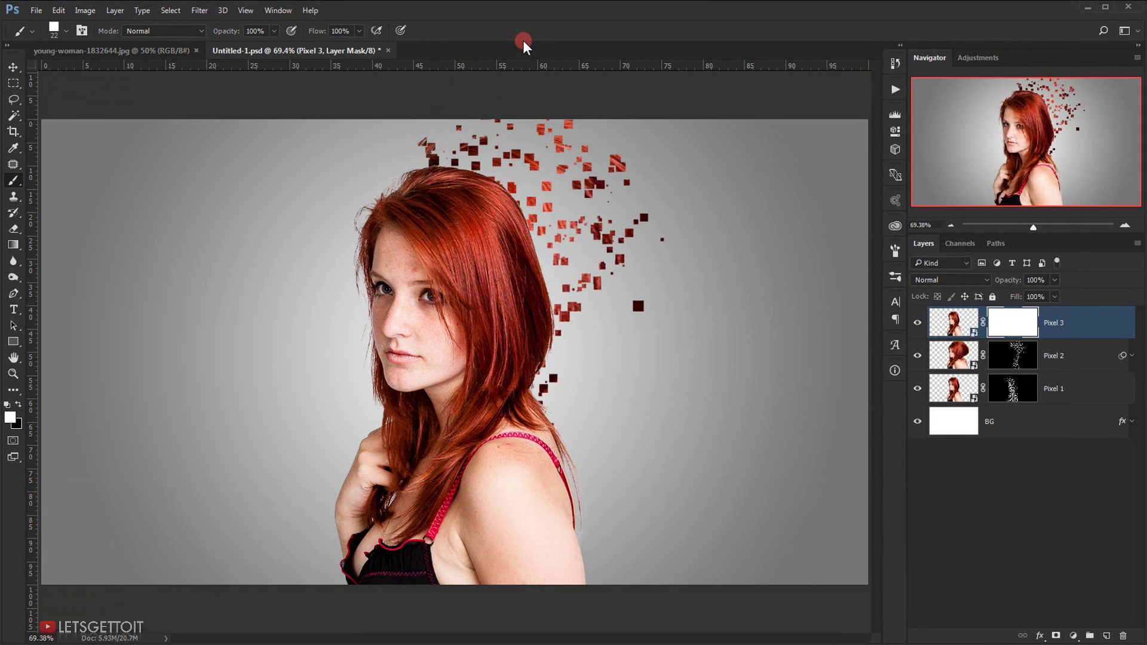
{"action": "left_click", "coordinate": [32, 405]}
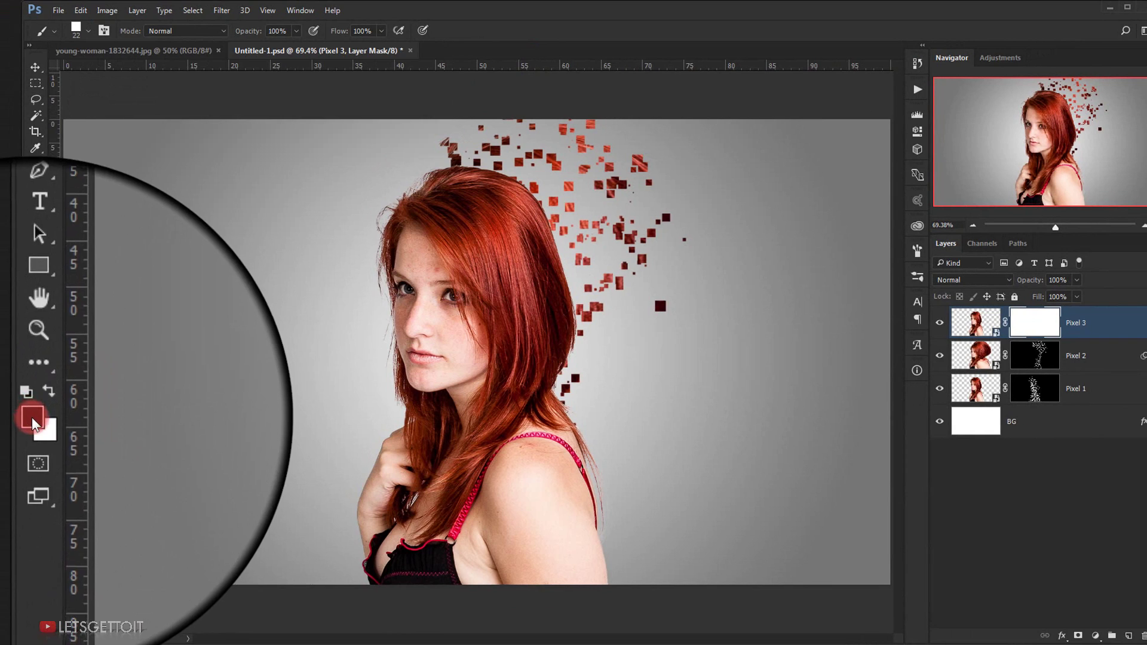
Step: Mask away the right-side hair, forehead and shoulder with square strokes
{"action": "scroll", "coordinate": [537, 209], "scroll_direction": "up", "scroll_amount": 3}
{"action": "key", "text": "bracketright"}
{"action": "key", "text": "bracketright"}
{"action": "key", "text": "bracketright"}
{"action": "key", "text": "bracketright"}
{"action": "key", "text": "bracketright"}
{"action": "key", "text": "bracketright"}
{"action": "key", "text": "bracketright"}
{"action": "key", "text": "bracketright"}
{"action": "mouse_move", "coordinate": [496, 179]}
{"action": "left_mouse_down"}
{"action": "mouse_move", "coordinate": [478, 173]}
{"action": "mouse_move", "coordinate": [472, 209]}
{"action": "mouse_move", "coordinate": [503, 250]}
{"action": "mouse_move", "coordinate": [430, 179]}
{"action": "mouse_move", "coordinate": [367, 164]}
{"action": "mouse_move", "coordinate": [371, 173]}
{"action": "mouse_move", "coordinate": [332, 188]}
{"action": "mouse_move", "coordinate": [382, 215]}
{"action": "mouse_move", "coordinate": [358, 254]}
{"action": "mouse_move", "coordinate": [491, 382]}
{"action": "mouse_move", "coordinate": [421, 342]}
{"action": "left_mouse_up"}
{"action": "scroll", "coordinate": [422, 342], "scroll_direction": "down", "scroll_amount": 3}
{"action": "key", "text": "bracketleft"}
{"action": "key", "text": "bracketleft"}
{"action": "key", "text": "bracketleft"}
{"action": "mouse_move", "coordinate": [454, 299]}
{"action": "left_mouse_down"}
{"action": "mouse_move", "coordinate": [385, 268]}
{"action": "mouse_move", "coordinate": [391, 259]}
{"action": "mouse_move", "coordinate": [421, 292]}
{"action": "left_mouse_up"}
{"action": "scroll", "coordinate": [421, 292], "scroll_direction": "up", "scroll_amount": 3}
{"action": "mouse_move", "coordinate": [533, 451]}
{"action": "left_mouse_down"}
{"action": "mouse_move", "coordinate": [456, 374]}
{"action": "mouse_move", "coordinate": [486, 528]}
{"action": "mouse_move", "coordinate": [472, 556]}
{"action": "left_mouse_up"}
{"action": "scroll", "coordinate": [391, 238], "scroll_direction": "up", "scroll_amount": 3}
Step: Refine the mask around both eyes and break up the chest area with a larger brush
{"action": "key", "text": "bracketleft"}
{"action": "key", "text": "bracketleft"}
{"action": "key", "text": "bracketleft"}
{"action": "key", "text": "bracketleft"}
{"action": "key", "text": "bracketleft"}
{"action": "key", "text": "bracketleft"}
{"action": "key", "text": "x"}
{"action": "left_click_drag", "start_coordinate": [384, 239], "coordinate": [421, 242]}
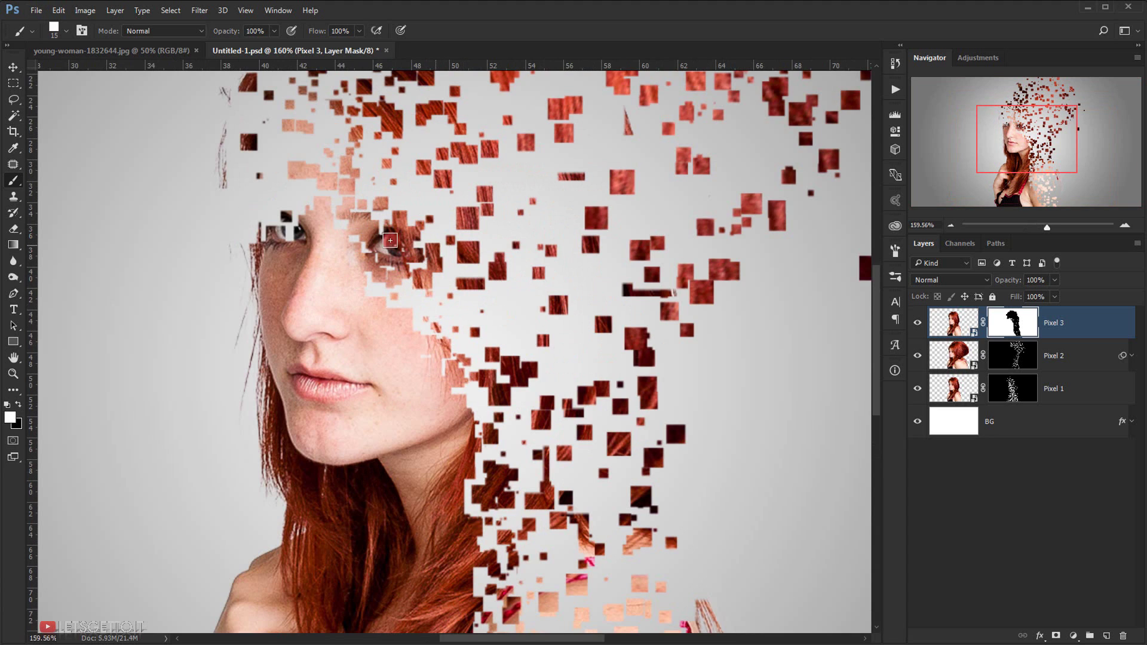
{"action": "key", "text": "x"}
{"action": "left_click_drag", "start_coordinate": [299, 228], "coordinate": [281, 236]}
{"action": "key", "text": "bracketright"}
{"action": "key", "text": "bracketright"}
{"action": "key", "text": "bracketright"}
{"action": "key", "text": "bracketright"}
{"action": "key", "text": "bracketright"}
{"action": "key", "text": "bracketright"}
{"action": "key", "text": "bracketright"}
{"action": "key", "text": "bracketright"}
{"action": "key", "text": "bracketright"}
{"action": "scroll", "coordinate": [544, 478], "scroll_direction": "down", "scroll_amount": 5}
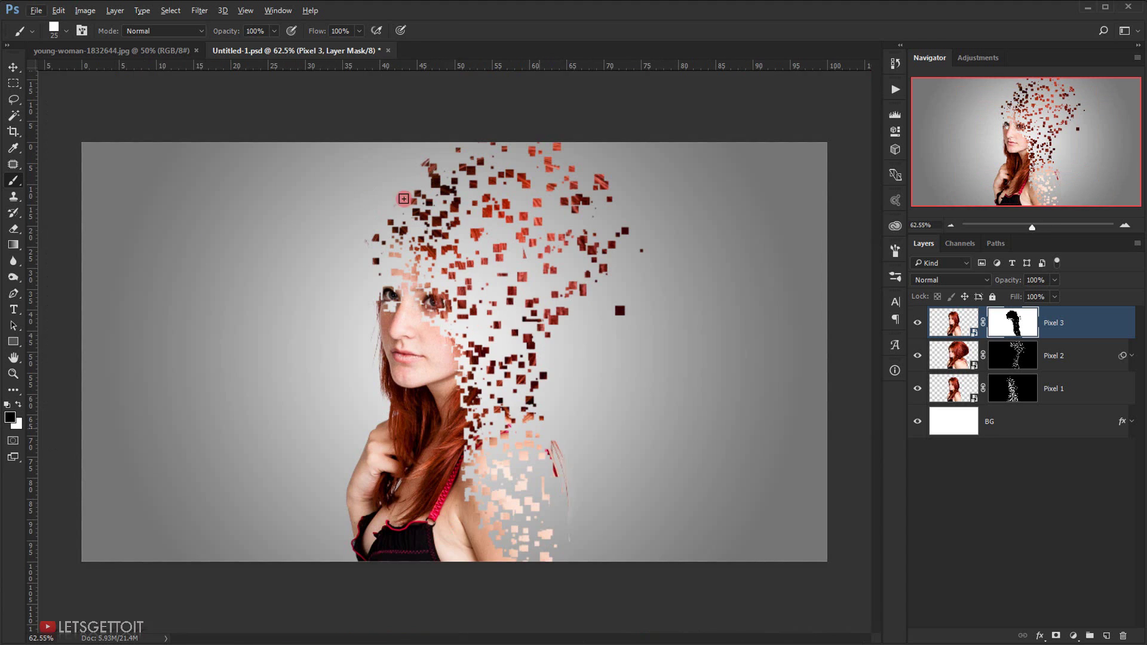
{"action": "left_click_drag", "start_coordinate": [461, 532], "coordinate": [464, 425]}
{"action": "key", "text": "bracketleft"}
{"action": "key", "text": "bracketleft"}
{"action": "key", "text": "bracketleft"}
{"action": "key", "text": "bracketleft"}
{"action": "scroll", "coordinate": [517, 398], "scroll_direction": "up", "scroll_amount": 1}
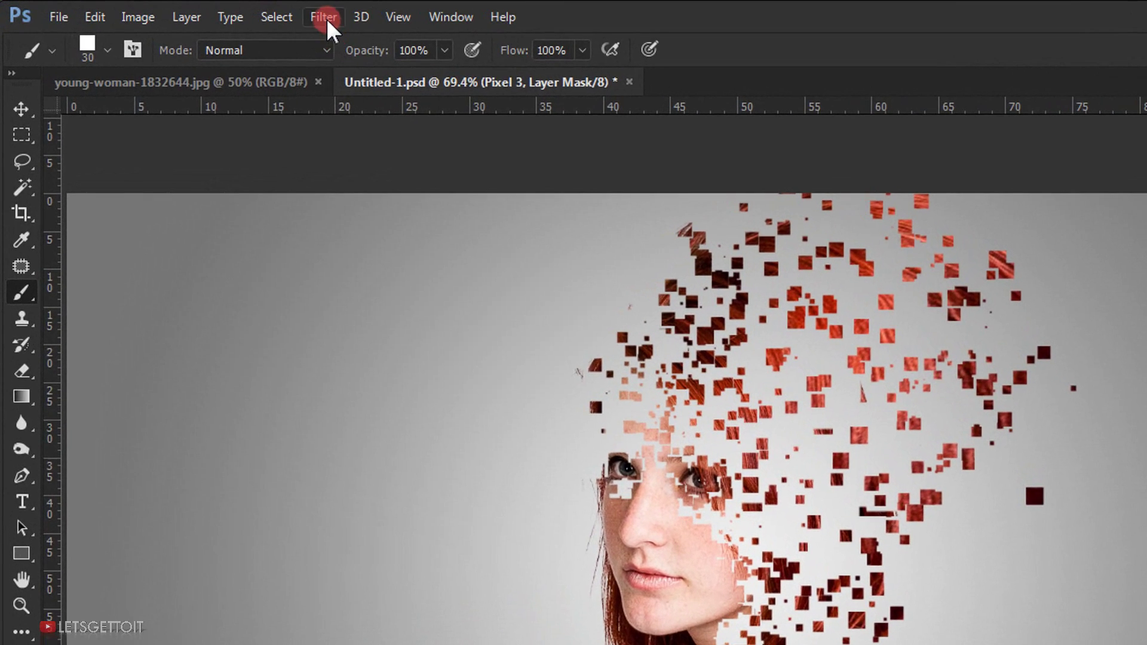
Step: Apply the Filter Gallery's Texture > Patchwork filter to Pixel 3 with an adjusted square size
{"action": "left_click", "coordinate": [200, 10]}
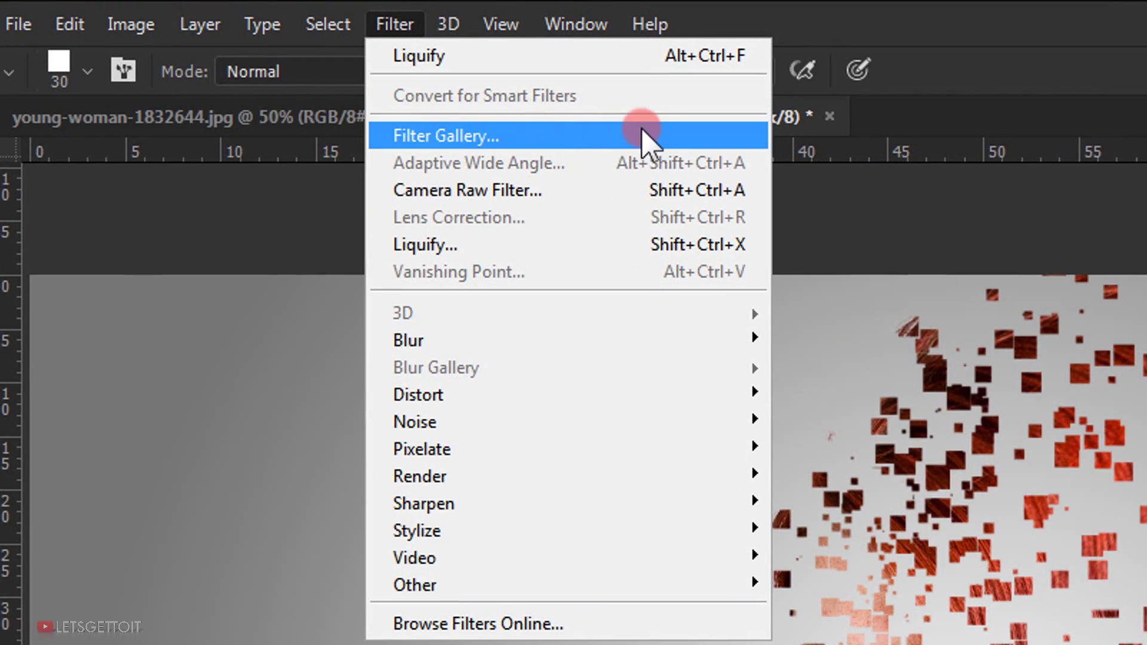
{"action": "left_click", "coordinate": [641, 127]}
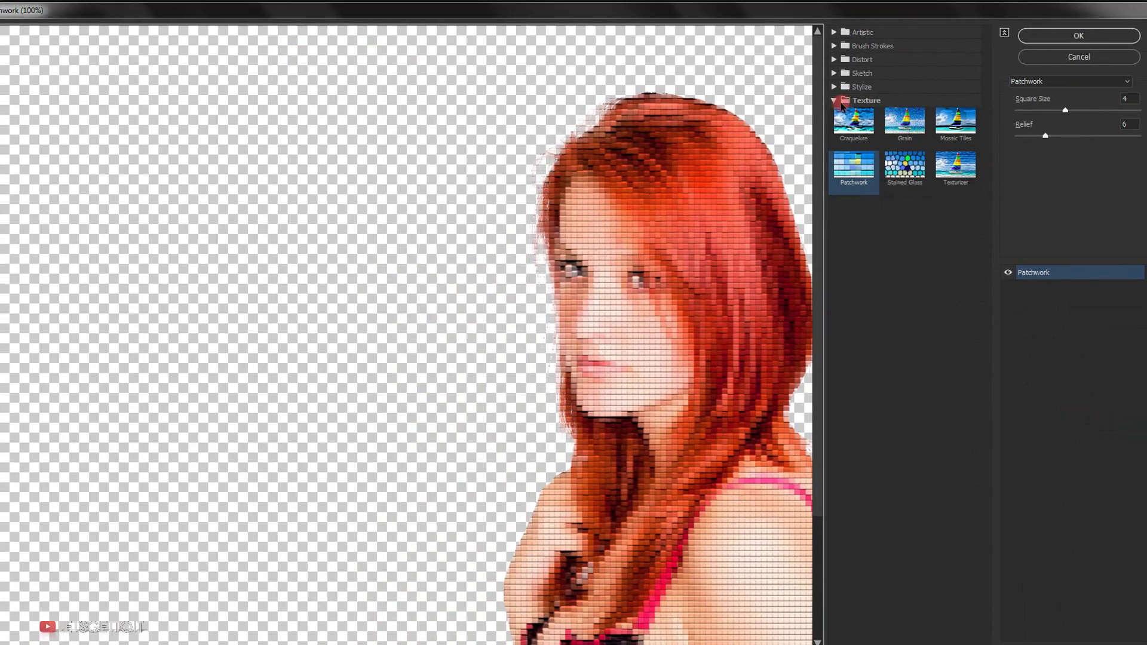
{"action": "left_click", "coordinate": [843, 103]}
{"action": "left_click", "coordinate": [870, 101]}
{"action": "left_click", "coordinate": [855, 171]}
{"action": "left_click_drag", "start_coordinate": [722, 231], "coordinate": [635, 178]}
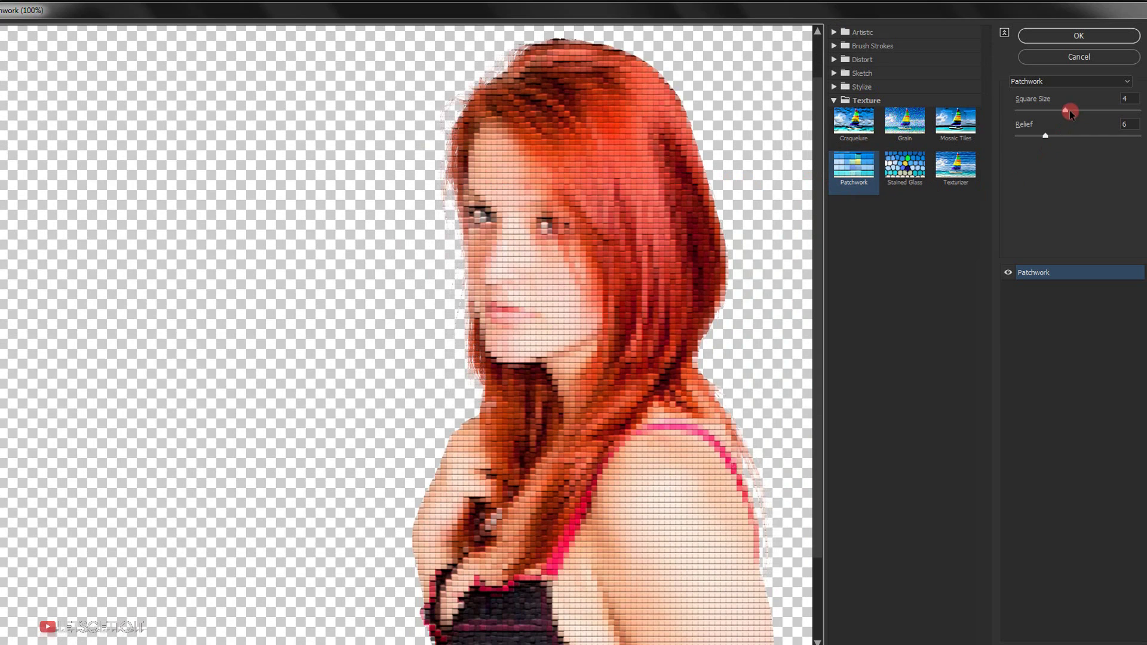
{"action": "left_click", "coordinate": [1068, 112]}
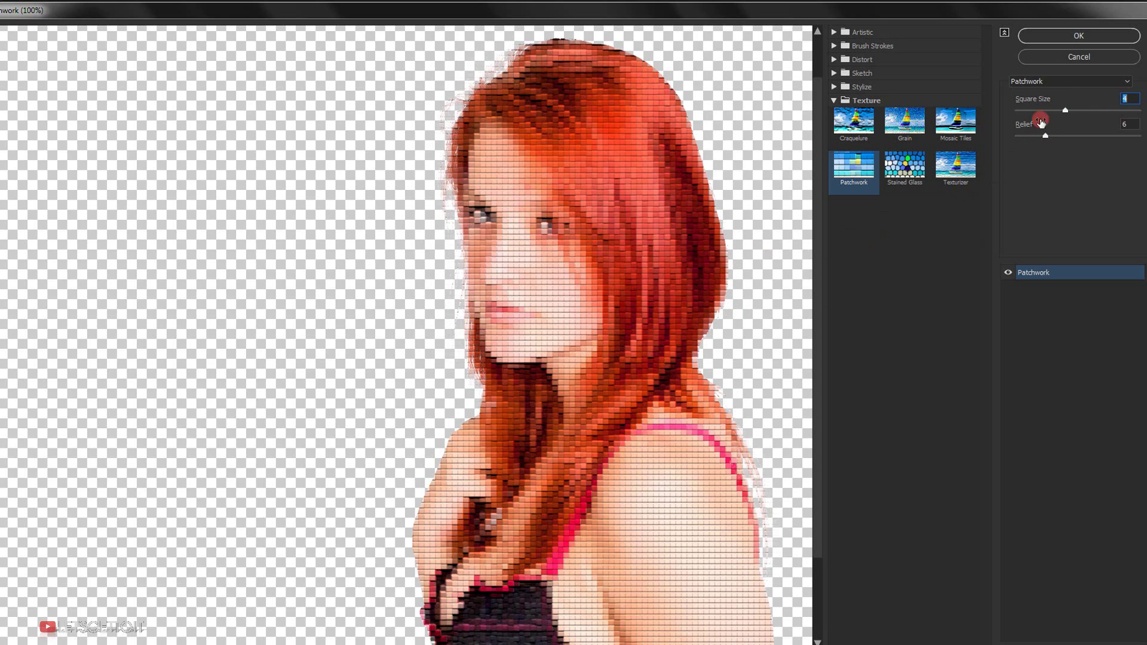
{"action": "left_click", "coordinate": [1082, 35]}
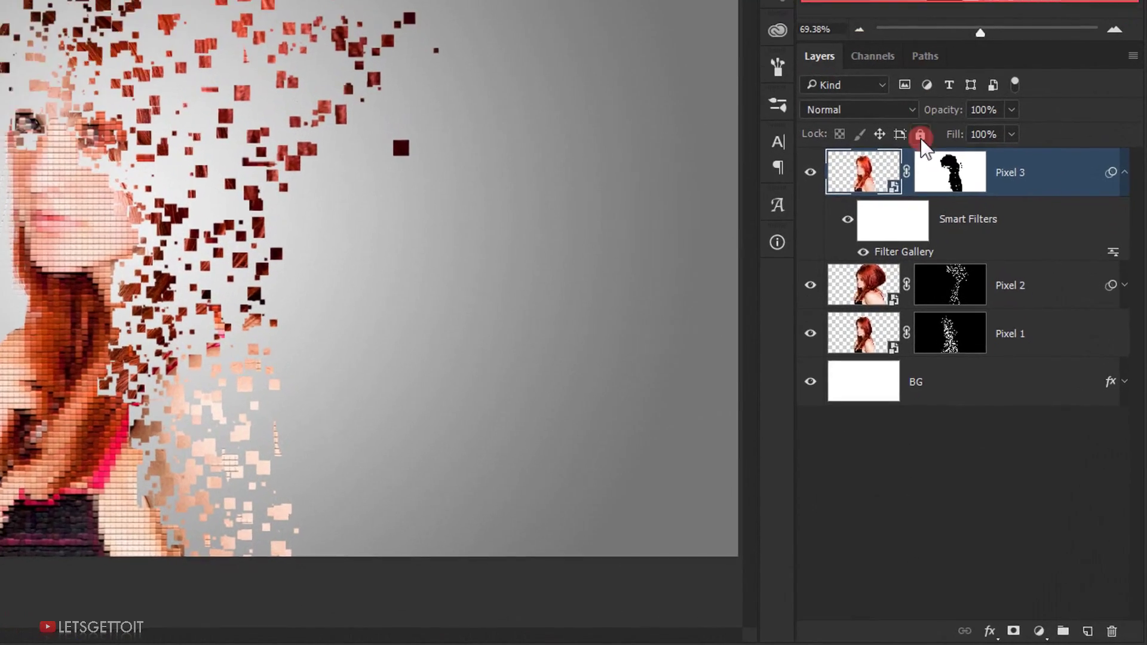
Step: Target the smart filter mask and choose a 60 px soft round brush at 70% opacity
{"action": "left_click", "coordinate": [890, 226]}
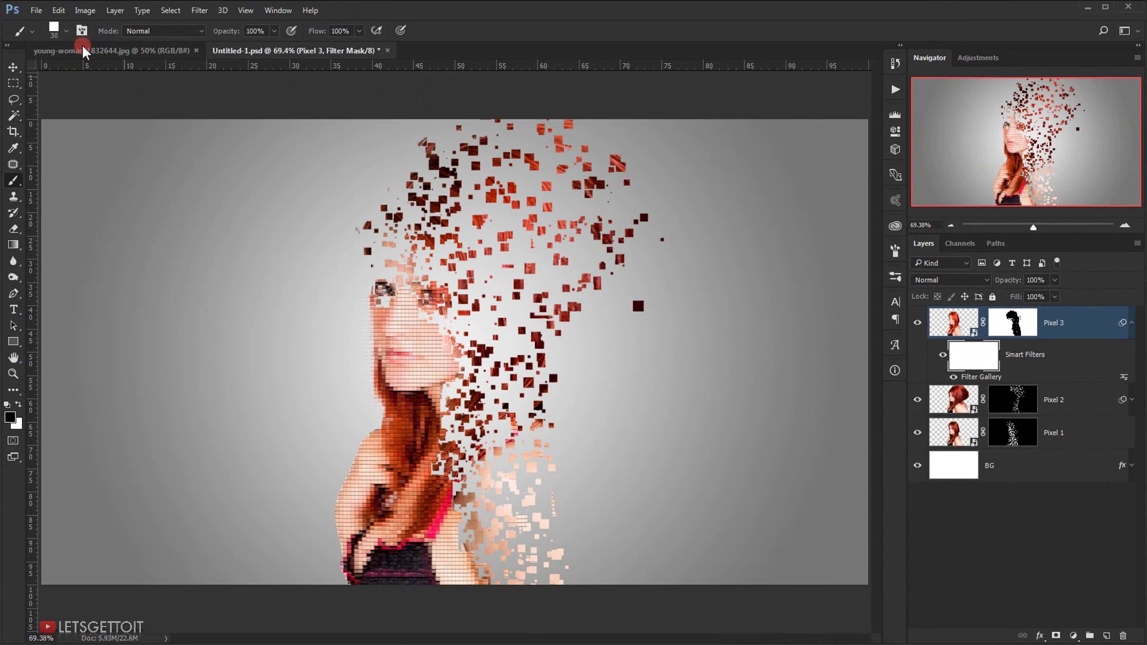
{"action": "left_click", "coordinate": [66, 31]}
{"action": "left_click", "coordinate": [395, 277]}
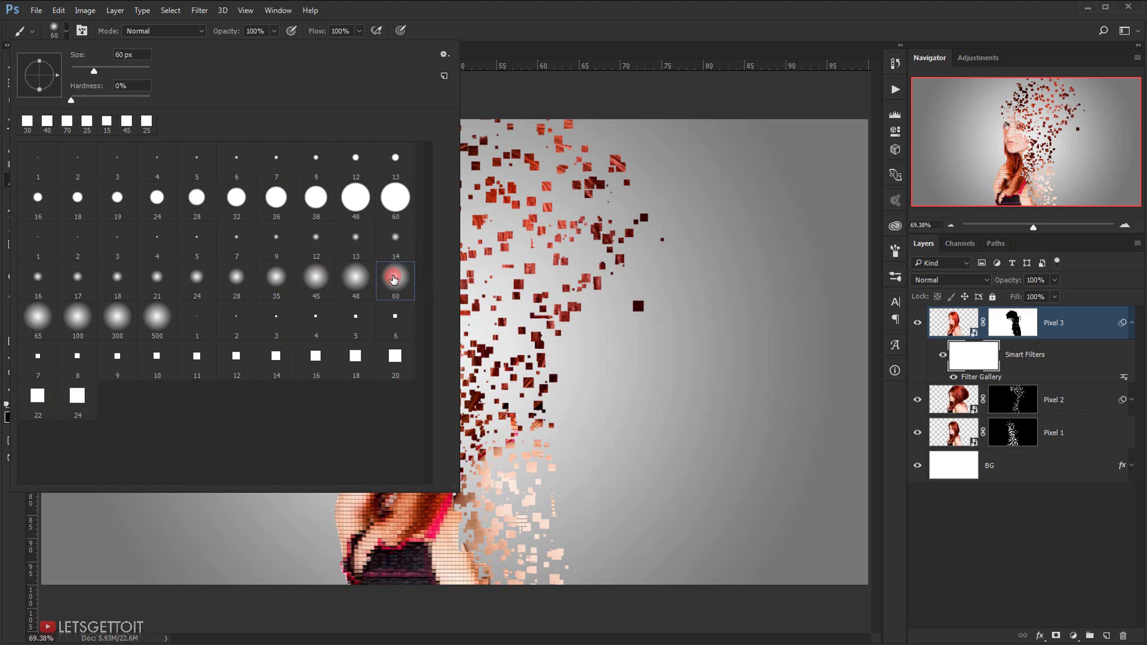
{"action": "left_click", "coordinate": [544, 37]}
{"action": "left_click", "coordinate": [256, 31]}
{"action": "type", "text": "70"}
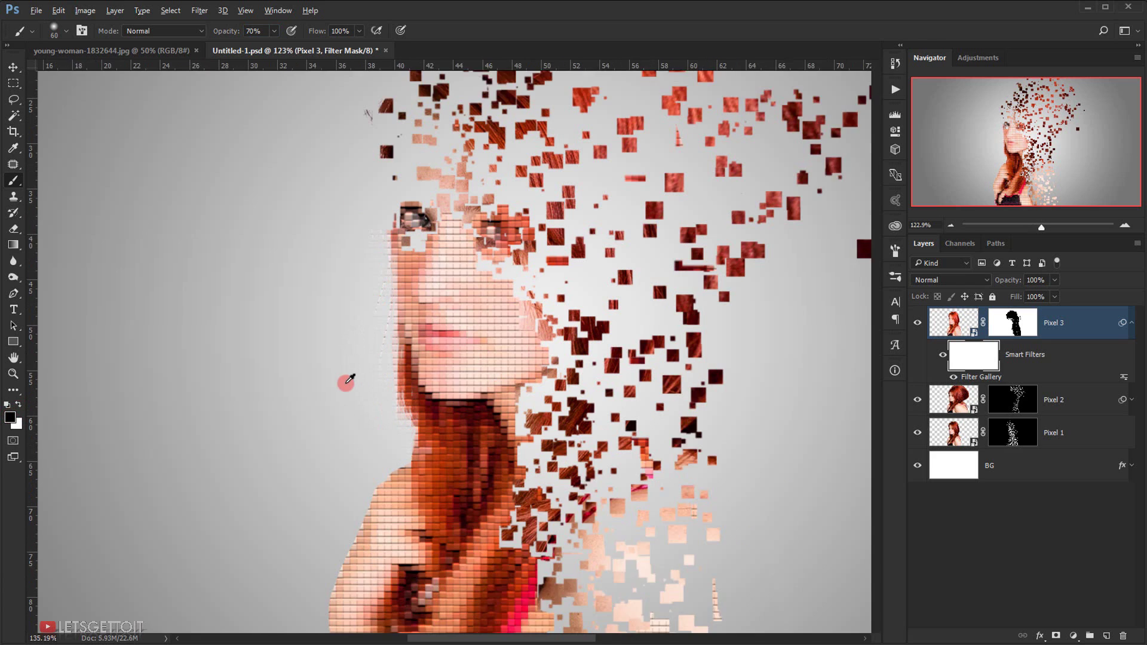
Step: Paint the Patchwork texture off the face edge and nose
{"action": "scroll", "coordinate": [346, 379], "scroll_direction": "up", "scroll_amount": 3}
{"action": "right_click", "coordinate": [373, 346], "text": "alt"}
{"action": "mouse_move", "coordinate": [397, 328]}
{"action": "left_mouse_down"}
{"action": "mouse_move", "coordinate": [373, 279]}
{"action": "mouse_move", "coordinate": [459, 323]}
{"action": "mouse_move", "coordinate": [443, 283]}
{"action": "mouse_move", "coordinate": [395, 267]}
{"action": "mouse_move", "coordinate": [372, 232]}
{"action": "mouse_move", "coordinate": [398, 222]}
{"action": "mouse_move", "coordinate": [410, 243]}
{"action": "mouse_move", "coordinate": [435, 250]}
{"action": "mouse_move", "coordinate": [512, 234]}
{"action": "mouse_move", "coordinate": [482, 231]}
{"action": "mouse_move", "coordinate": [490, 282]}
{"action": "mouse_move", "coordinate": [460, 316]}
{"action": "mouse_move", "coordinate": [490, 383]}
{"action": "mouse_move", "coordinate": [400, 352]}
{"action": "mouse_move", "coordinate": [436, 421]}
{"action": "mouse_move", "coordinate": [491, 380]}
{"action": "mouse_move", "coordinate": [487, 359]}
{"action": "mouse_move", "coordinate": [441, 387]}
{"action": "mouse_move", "coordinate": [460, 454]}
{"action": "left_mouse_up"}
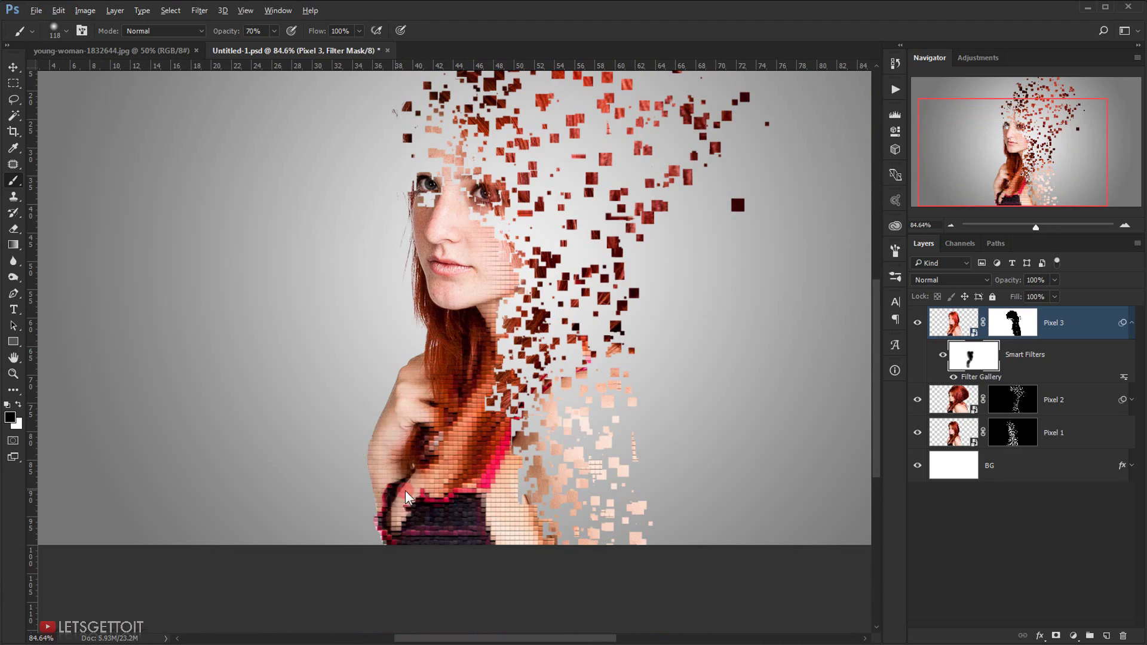
{"action": "mouse_move", "coordinate": [418, 490]}
{"action": "left_mouse_down"}
{"action": "mouse_move", "coordinate": [397, 372]}
{"action": "mouse_move", "coordinate": [454, 490]}
{"action": "left_mouse_up"}
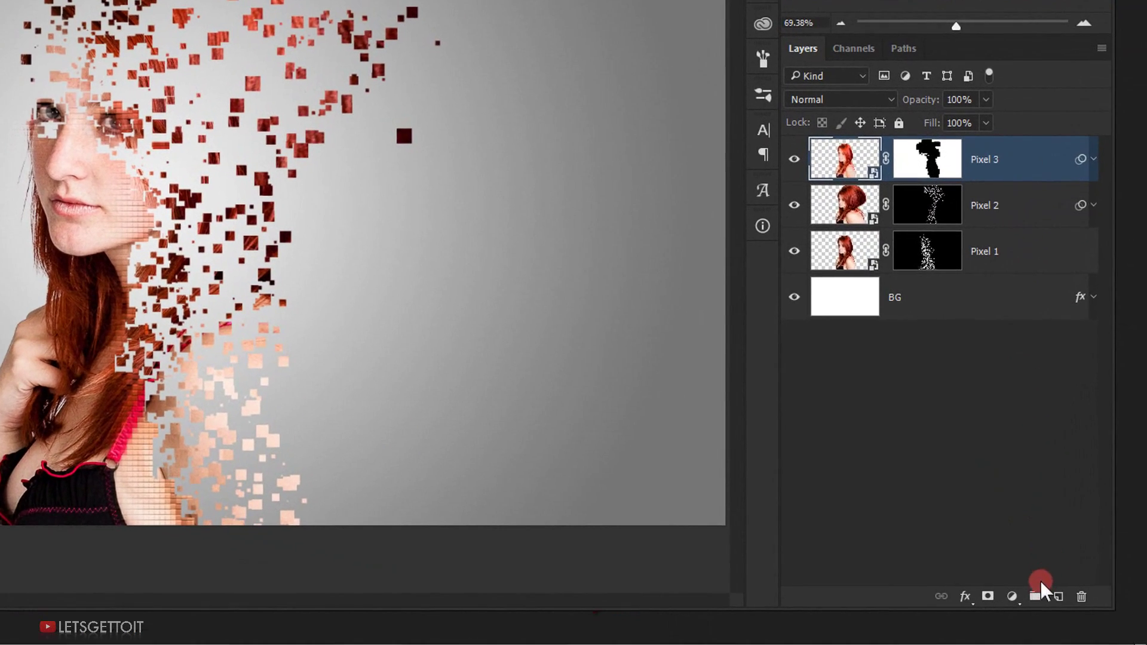
Step: Create a new layer group named 'Adjustment'
{"action": "left_click", "coordinate": [1091, 637]}
{"action": "double_click", "coordinate": [874, 146]}
{"action": "type", "text": "Adjustment"}
{"action": "key", "text": "Return"}
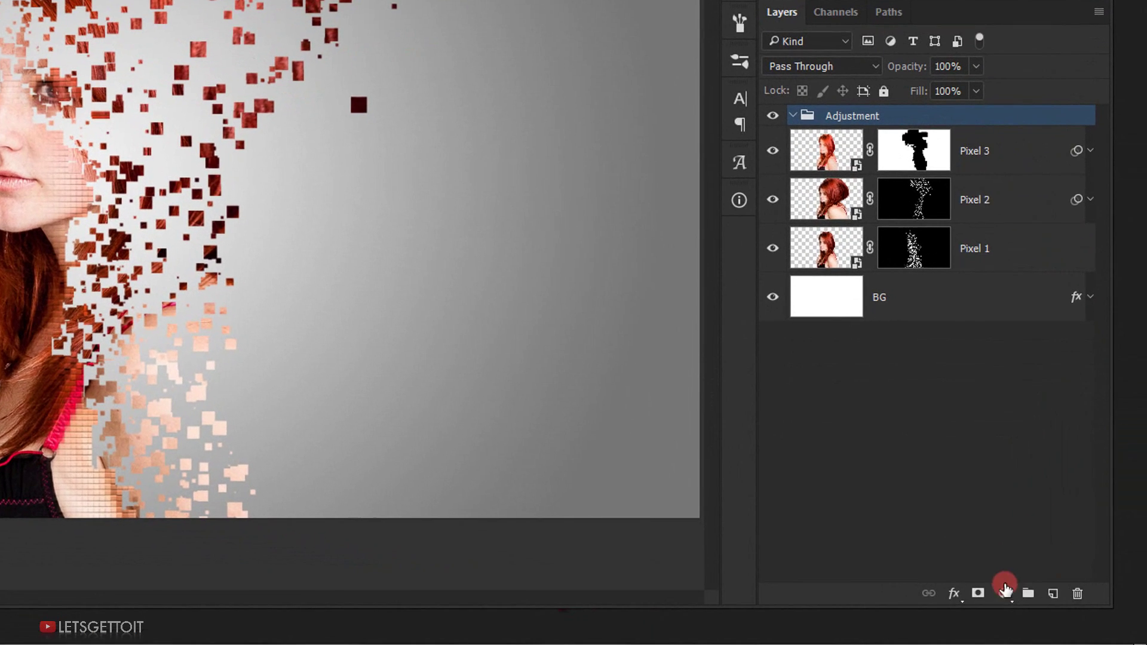
Step: Add a Gradient Map adjustment layer at 50% opacity in Lighten blend mode
{"action": "left_click", "coordinate": [1073, 636]}
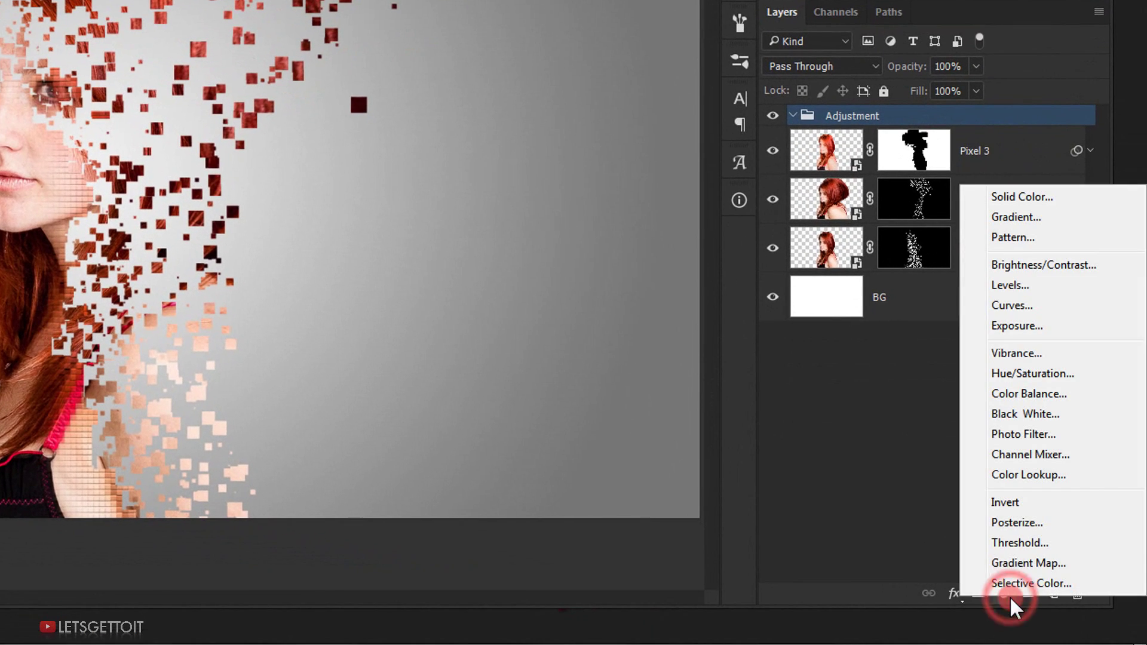
{"action": "left_click", "coordinate": [1021, 564]}
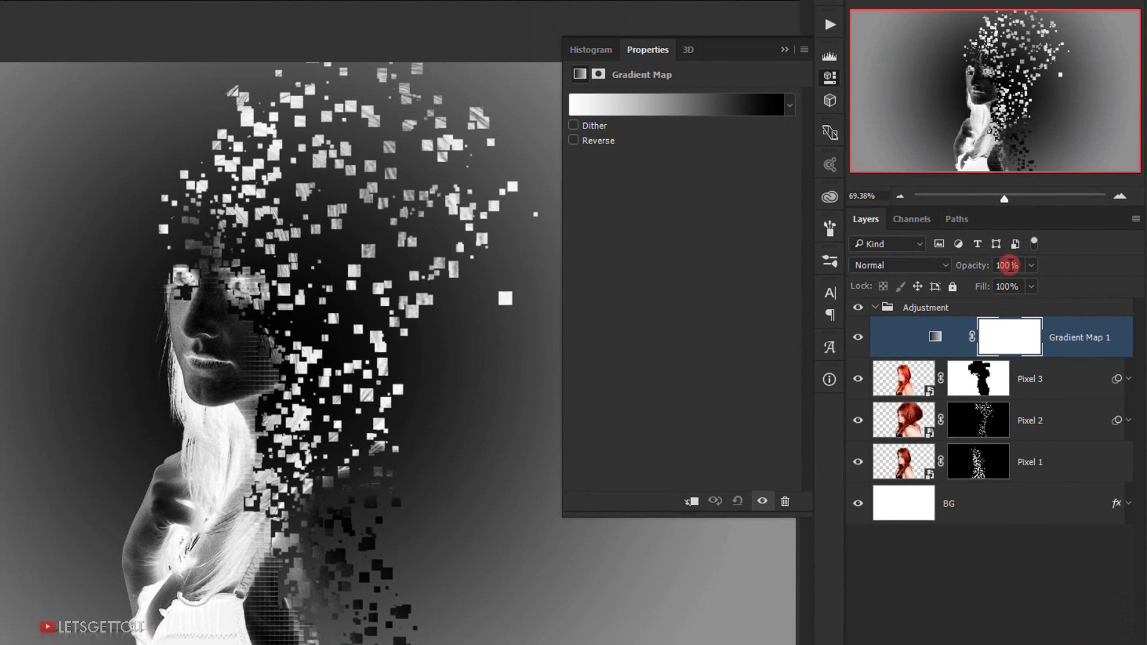
{"action": "left_click", "coordinate": [1021, 266]}
{"action": "type", "text": "50"}
{"action": "left_click", "coordinate": [945, 267]}
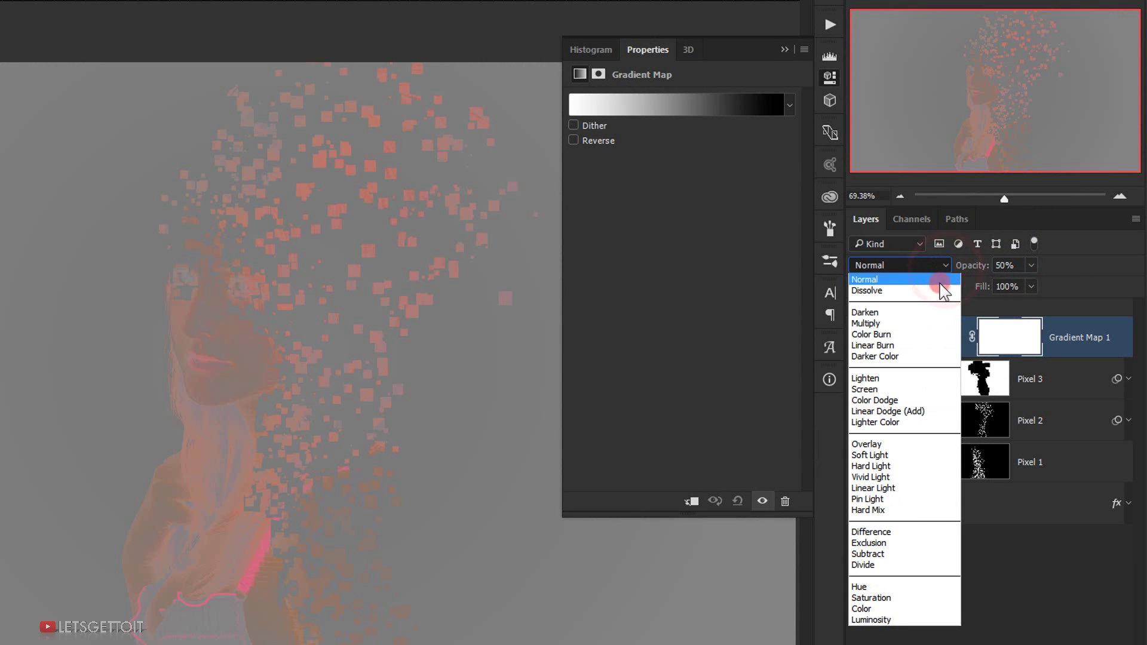
{"action": "left_click", "coordinate": [895, 380]}
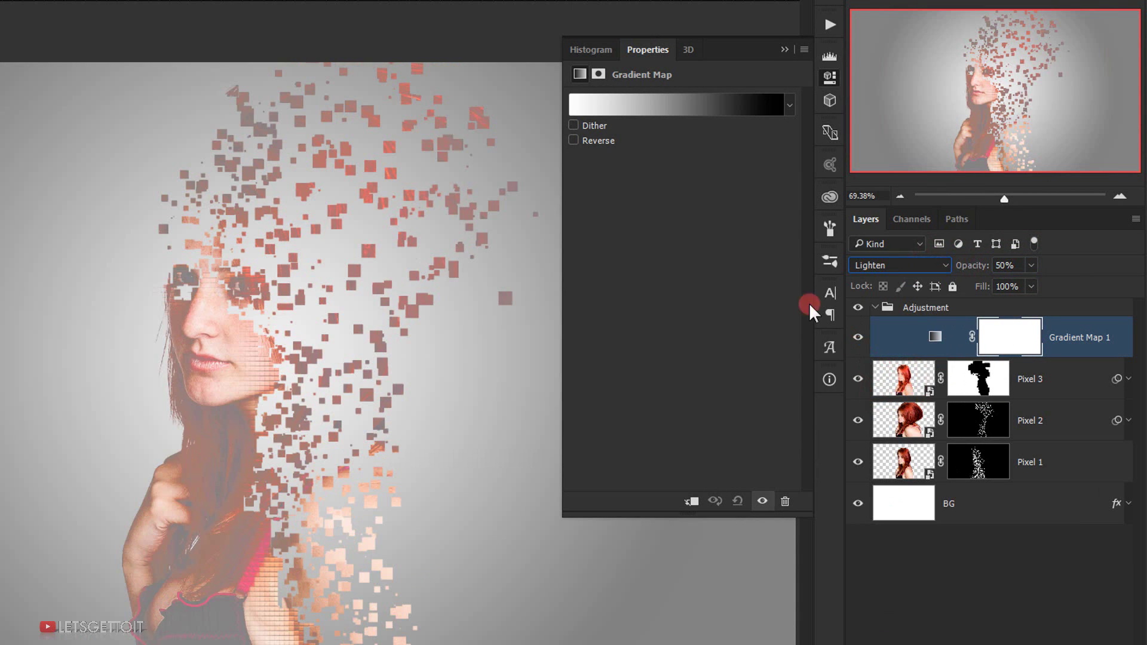
Step: Set the gradient map to the blue-to-salmon dR-DesignResources_Gradient-7 preset
{"action": "left_click", "coordinate": [733, 108]}
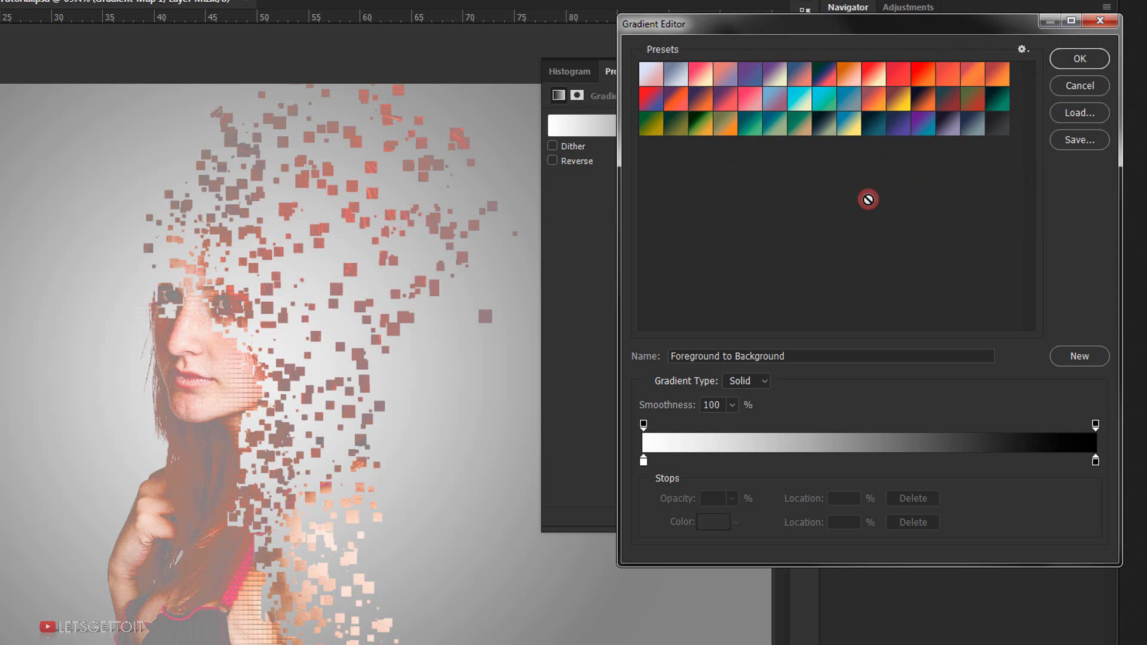
{"action": "left_click", "coordinate": [1028, 48]}
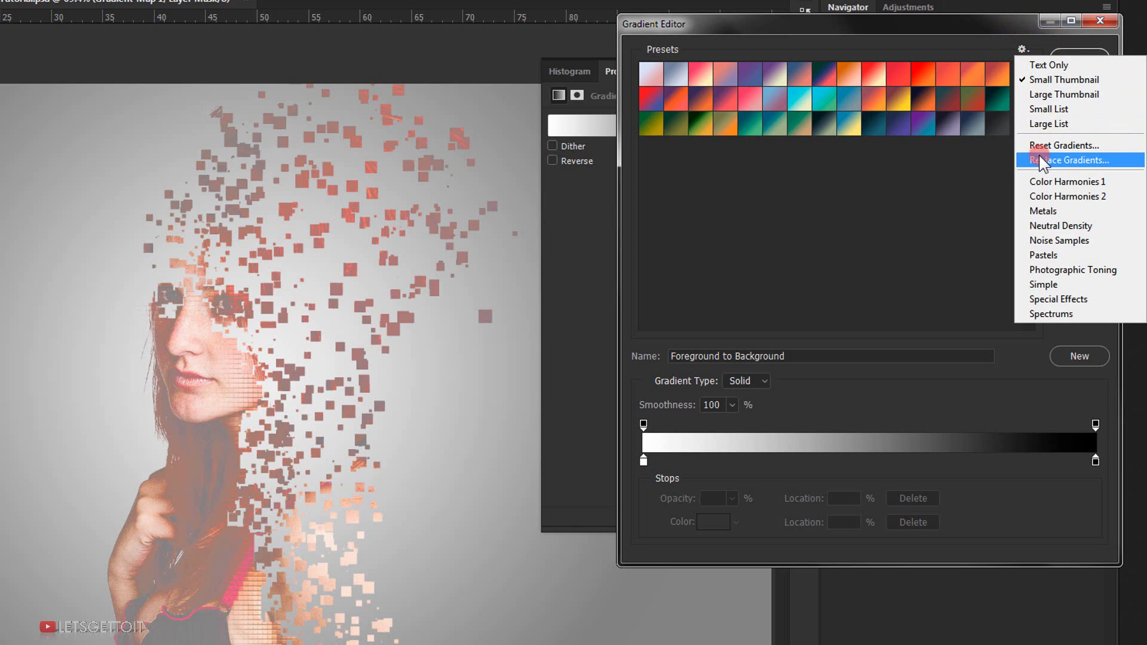
{"action": "left_click", "coordinate": [896, 218]}
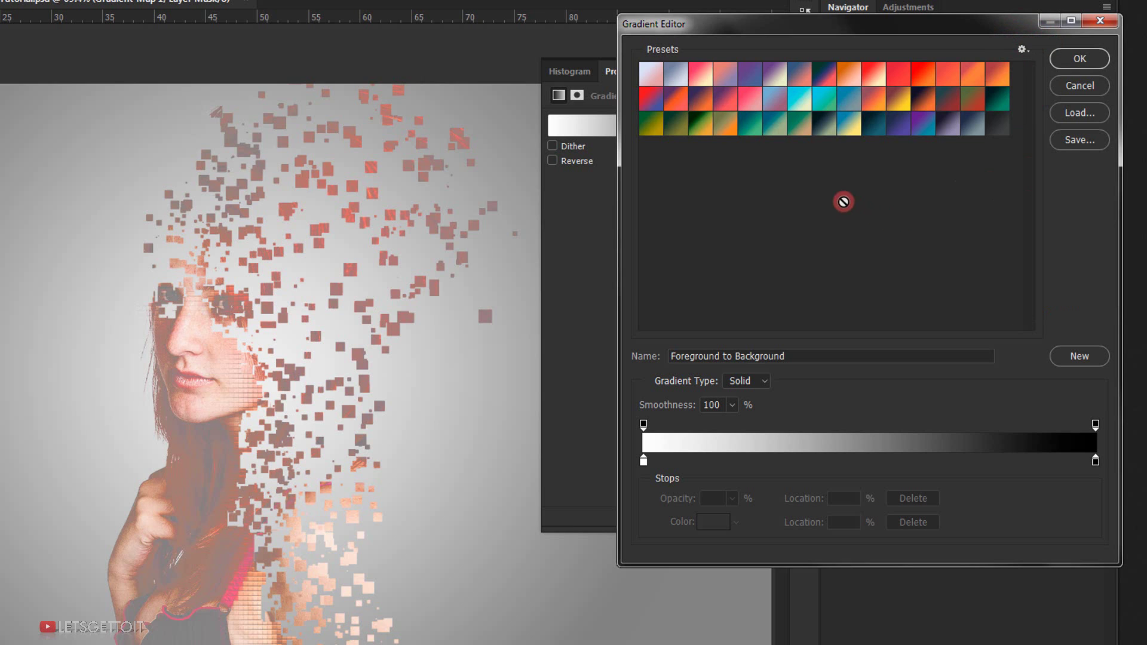
{"action": "left_click", "coordinate": [803, 80]}
{"action": "left_click_drag", "start_coordinate": [803, 79], "coordinate": [1018, 73]}
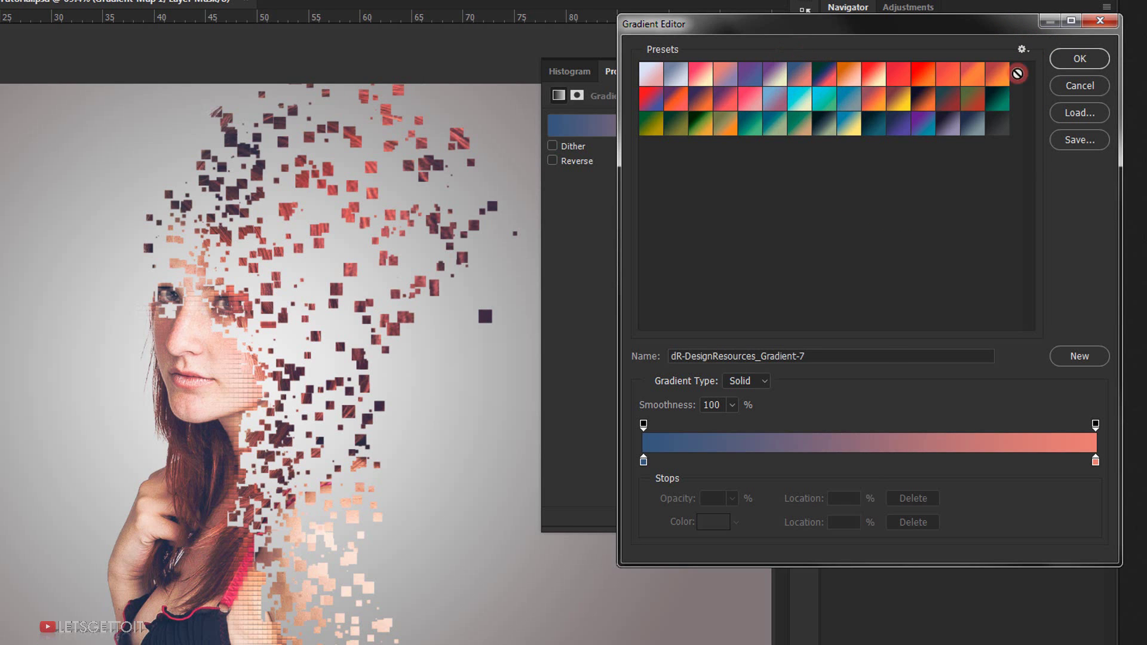
{"action": "left_click", "coordinate": [1067, 58]}
{"action": "left_click", "coordinate": [861, 109]}
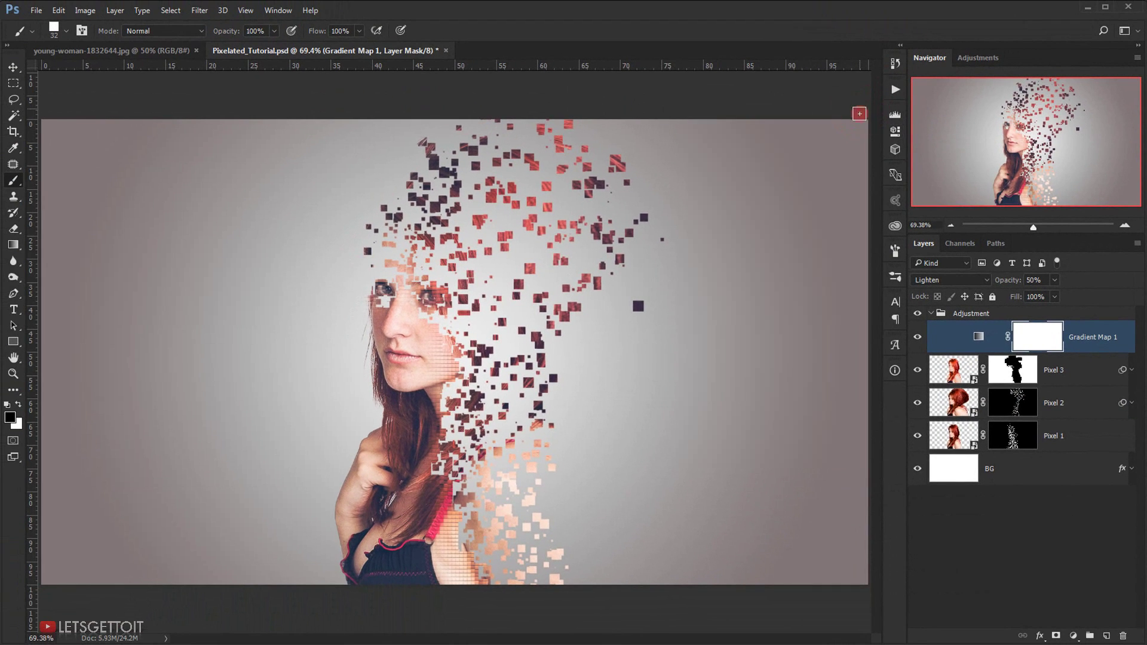
Step: Add Gradient Map 2 at 50% opacity in Soft Light blend mode
{"action": "left_click", "coordinate": [1074, 636]}
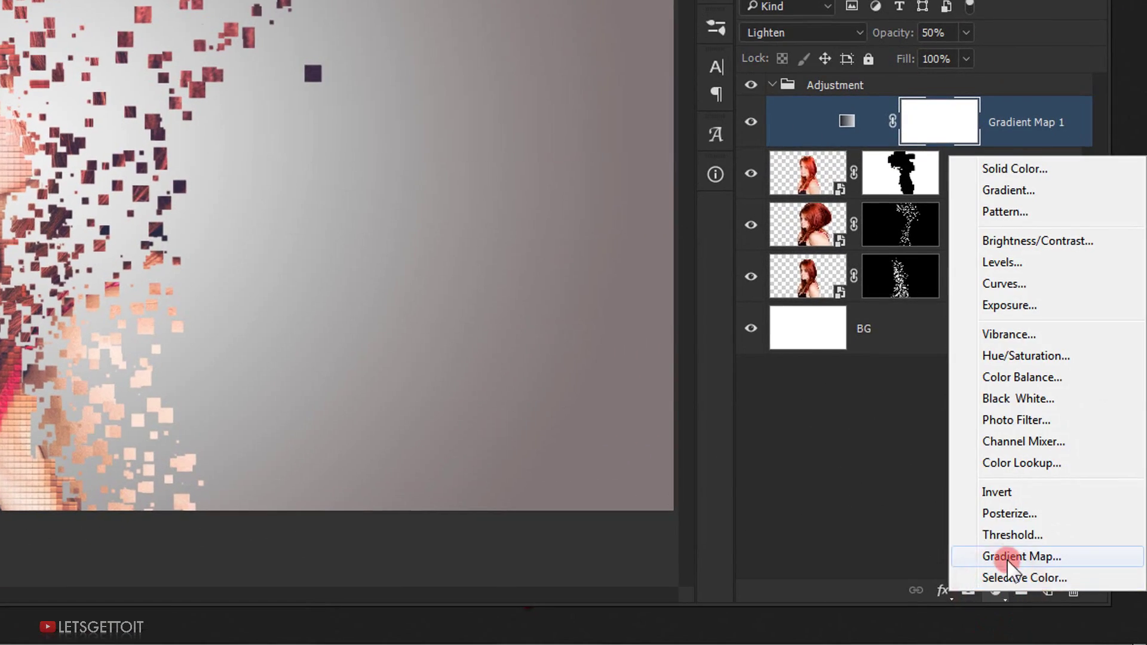
{"action": "left_click", "coordinate": [1007, 557]}
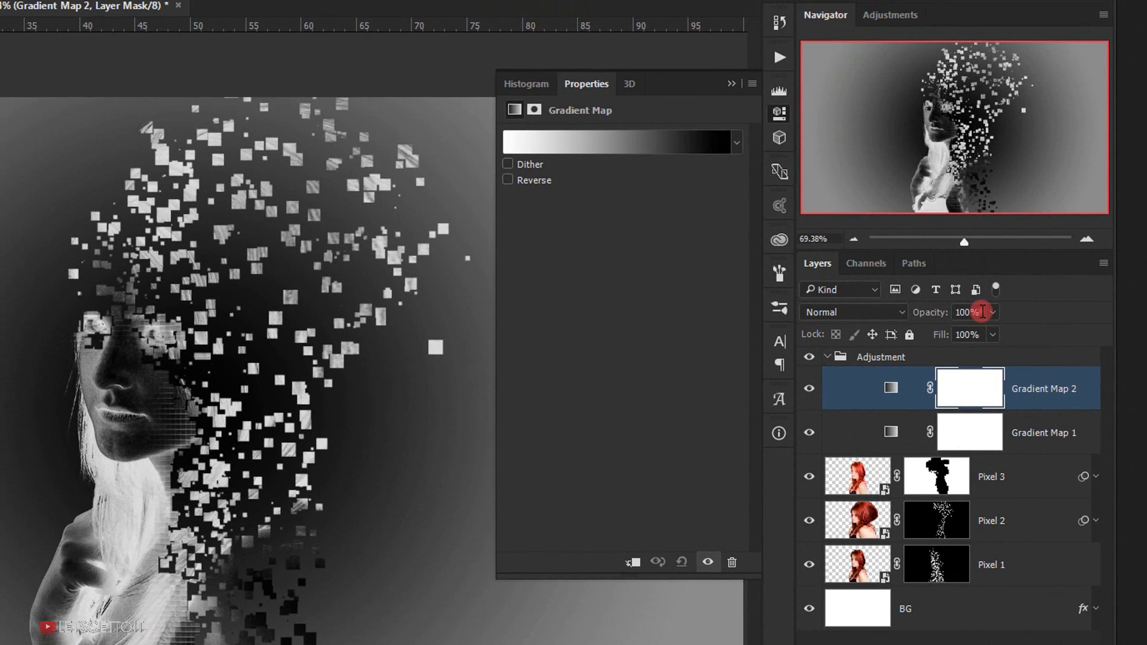
{"action": "left_click_drag", "start_coordinate": [983, 312], "coordinate": [957, 311]}
{"action": "type", "text": "50"}
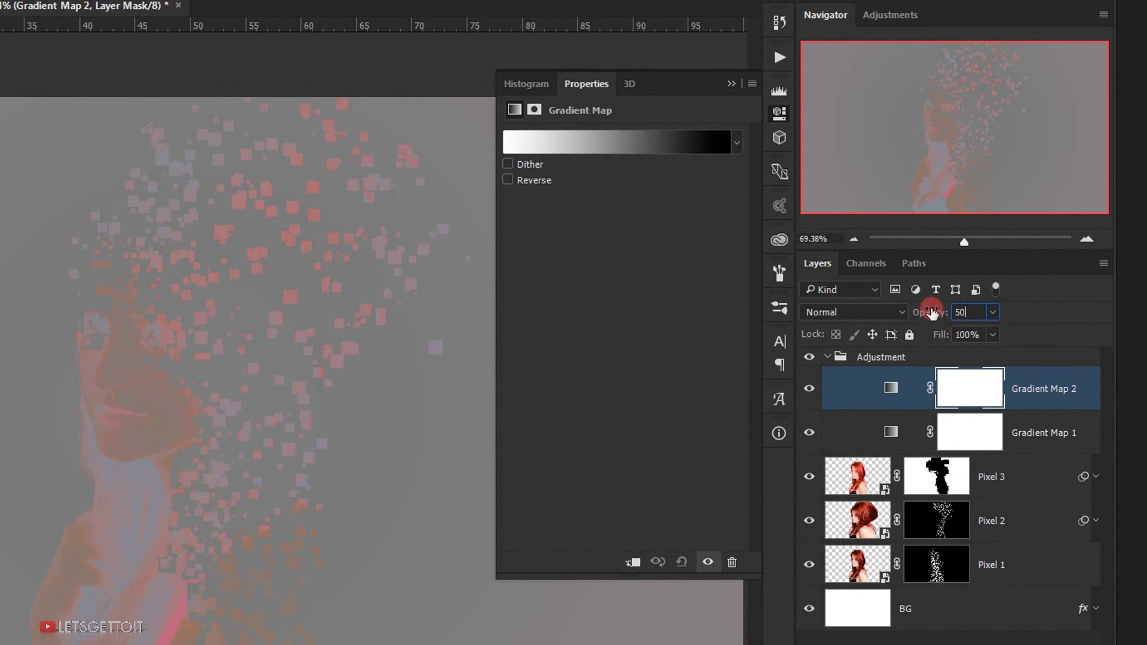
{"action": "left_click", "coordinate": [901, 312]}
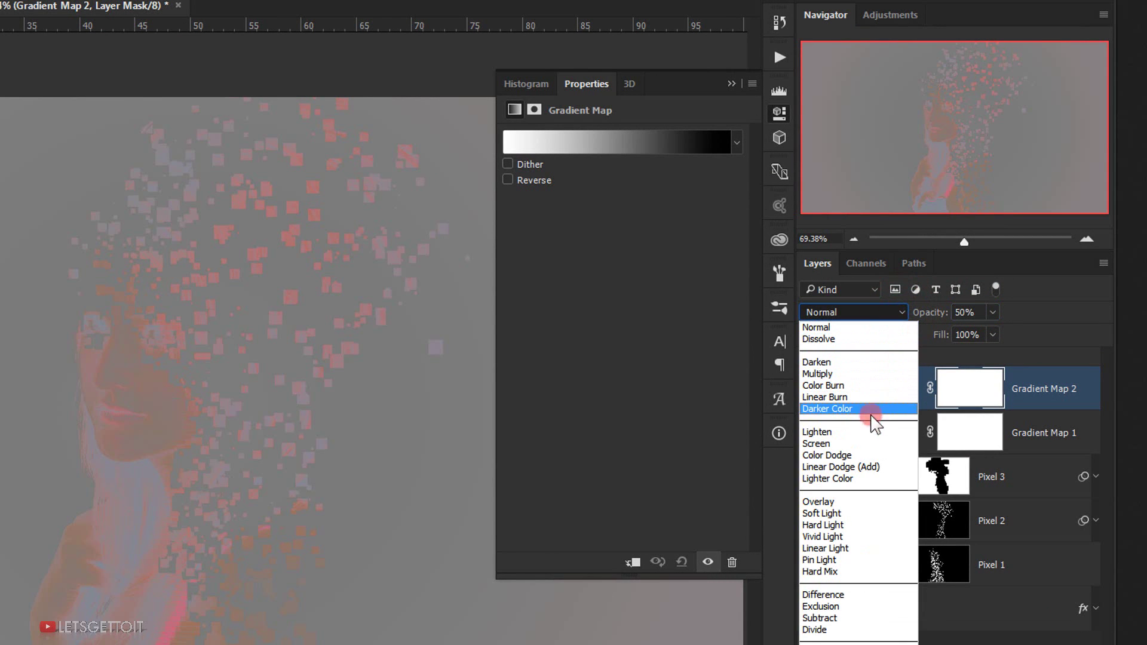
{"action": "left_click", "coordinate": [866, 514]}
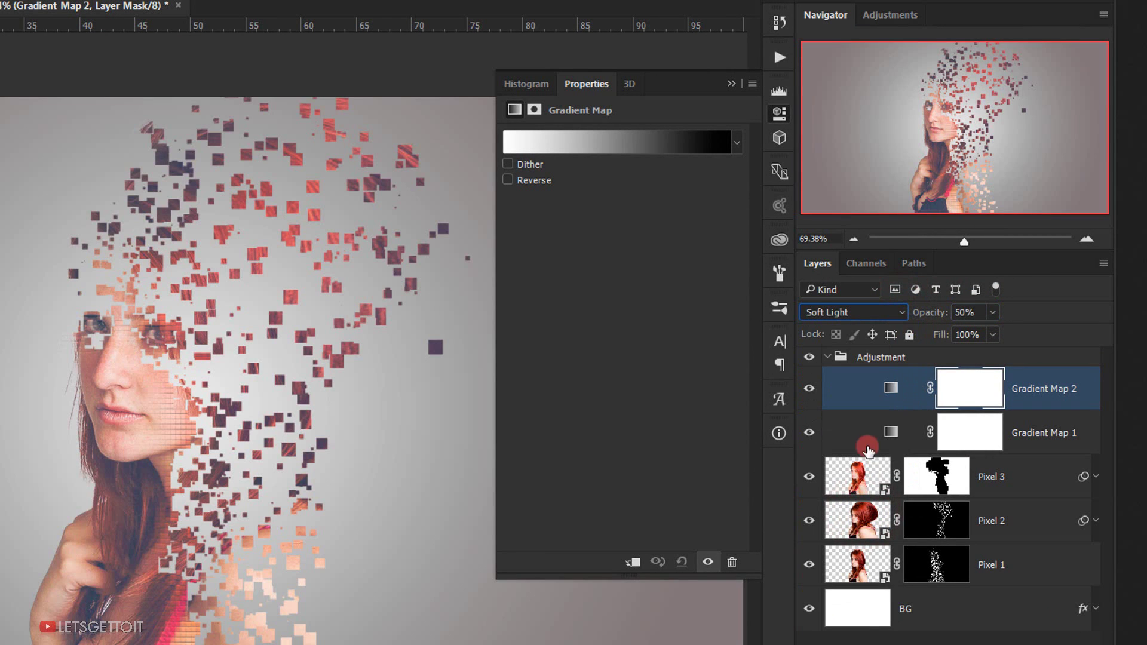
Step: Apply the dark teal dR-DesignResources_Gradient-40 preset to Gradient Map 2
{"action": "left_click", "coordinate": [870, 406]}
{"action": "left_click", "coordinate": [638, 139]}
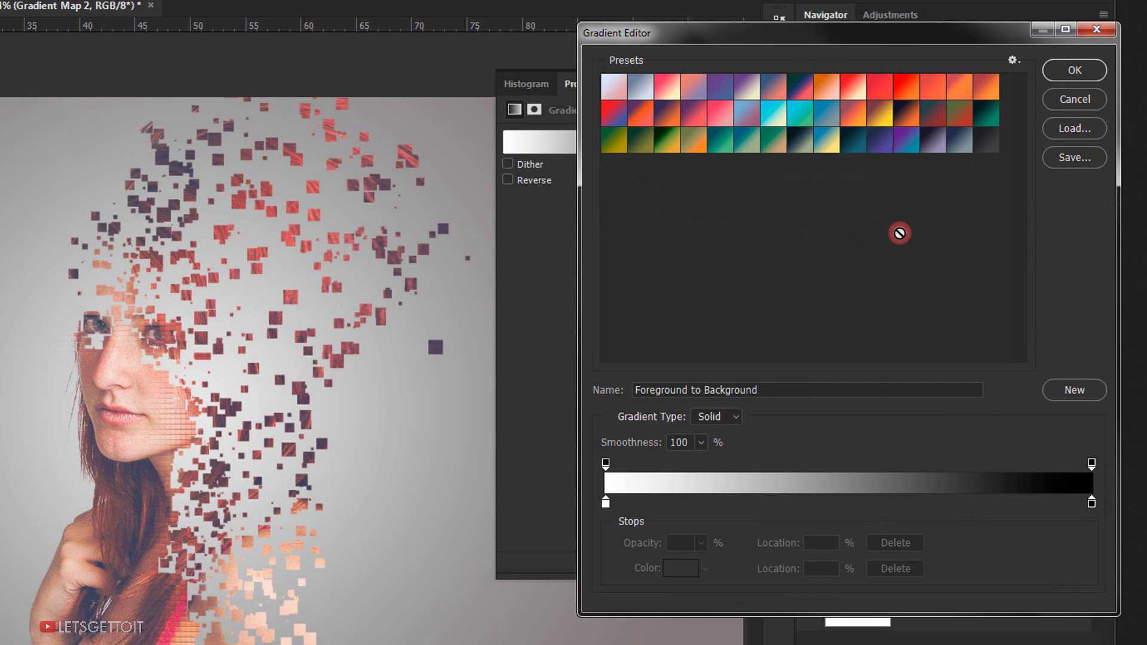
{"action": "left_click", "coordinate": [854, 149]}
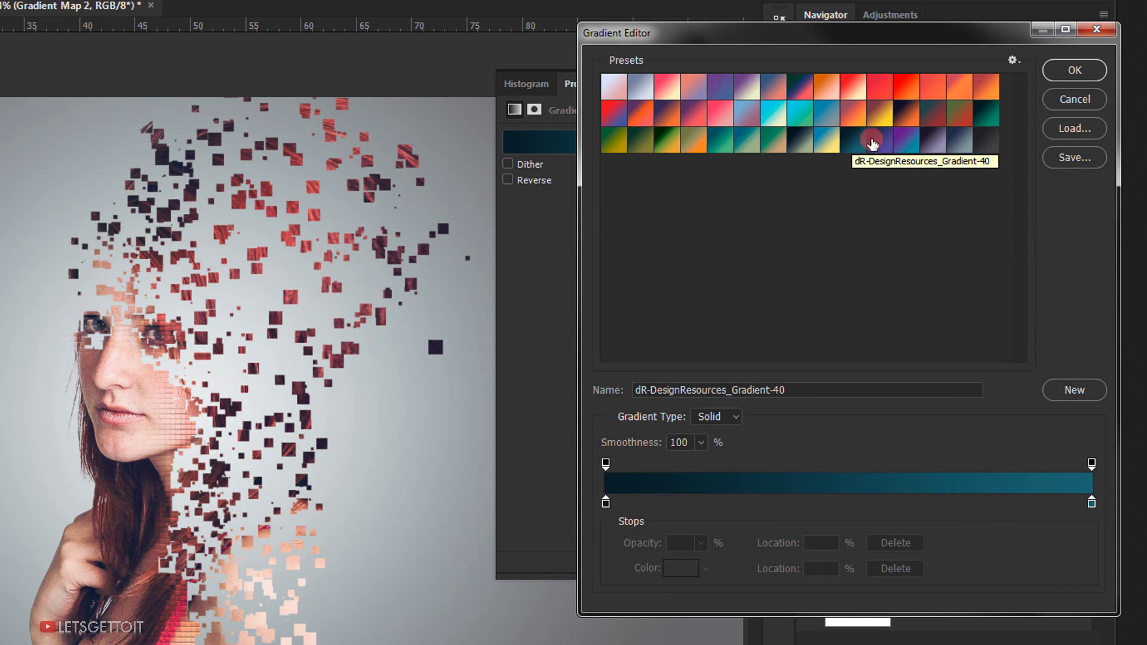
{"action": "left_click", "coordinate": [1073, 71]}
{"action": "left_click", "coordinate": [844, 107]}
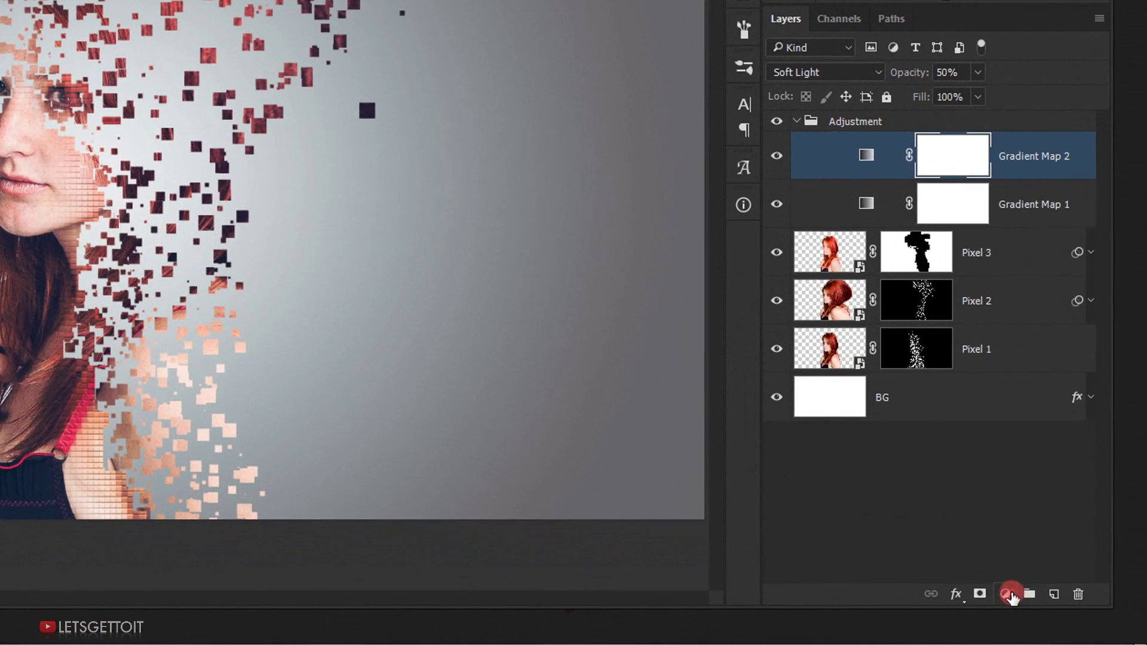
Step: Add a Levels layer and set the Red channel's output levels to 16 and 238
{"action": "left_click", "coordinate": [1073, 636]}
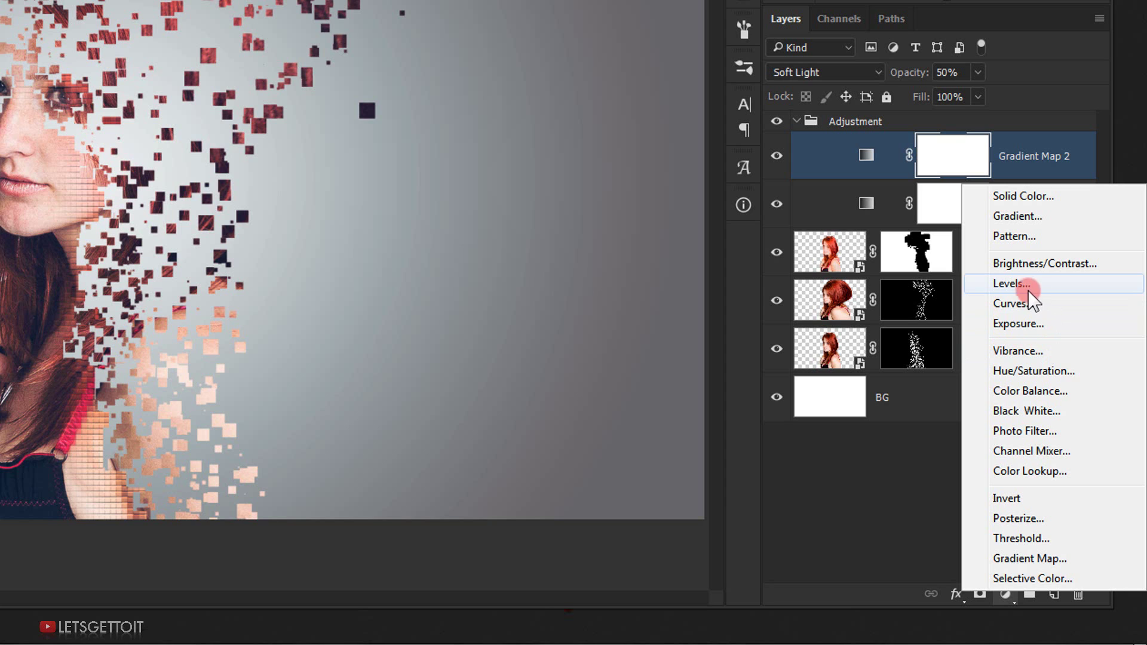
{"action": "left_click", "coordinate": [1115, 285]}
{"action": "left_click", "coordinate": [777, 252]}
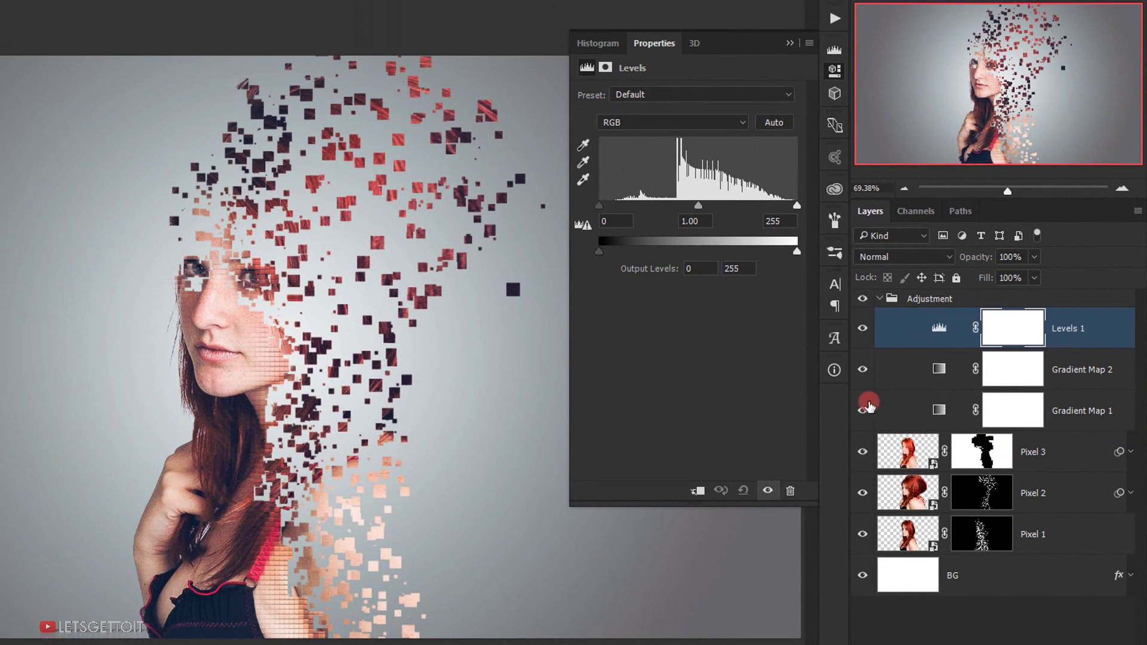
{"action": "left_click", "coordinate": [713, 135]}
{"action": "left_click", "coordinate": [710, 122]}
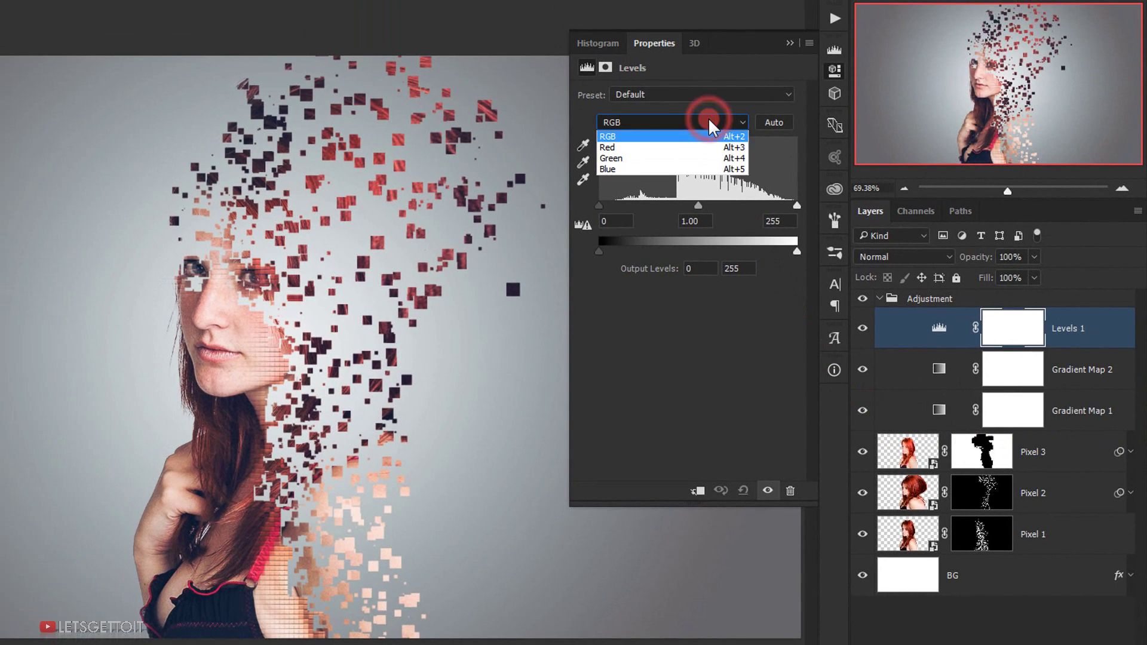
{"action": "left_click", "coordinate": [695, 147]}
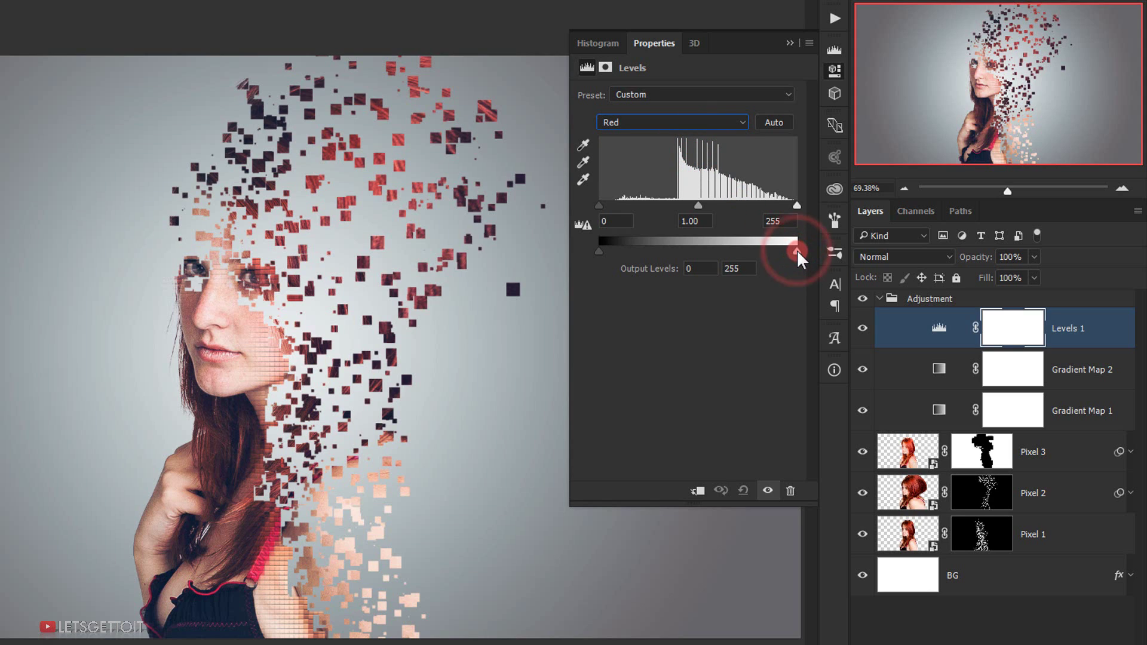
{"action": "left_click_drag", "start_coordinate": [798, 250], "coordinate": [780, 248]}
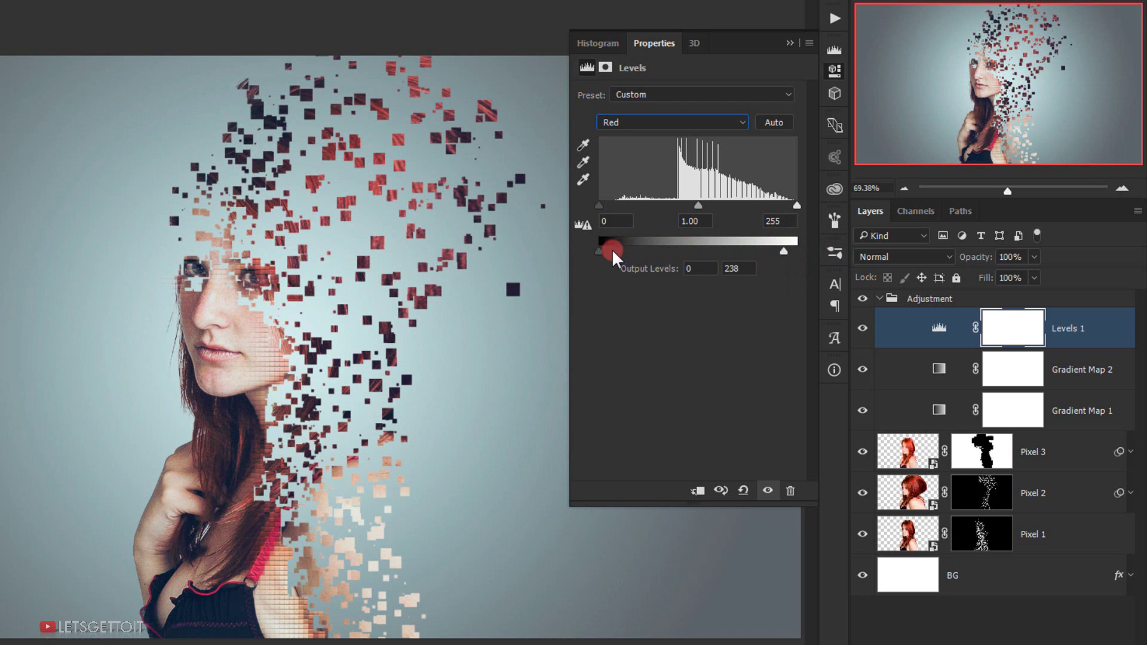
{"action": "left_click_drag", "start_coordinate": [604, 250], "coordinate": [609, 250]}
Step: Raise the Blue channel's output black level in Levels to lift the blue shadows
{"action": "left_click", "coordinate": [651, 124]}
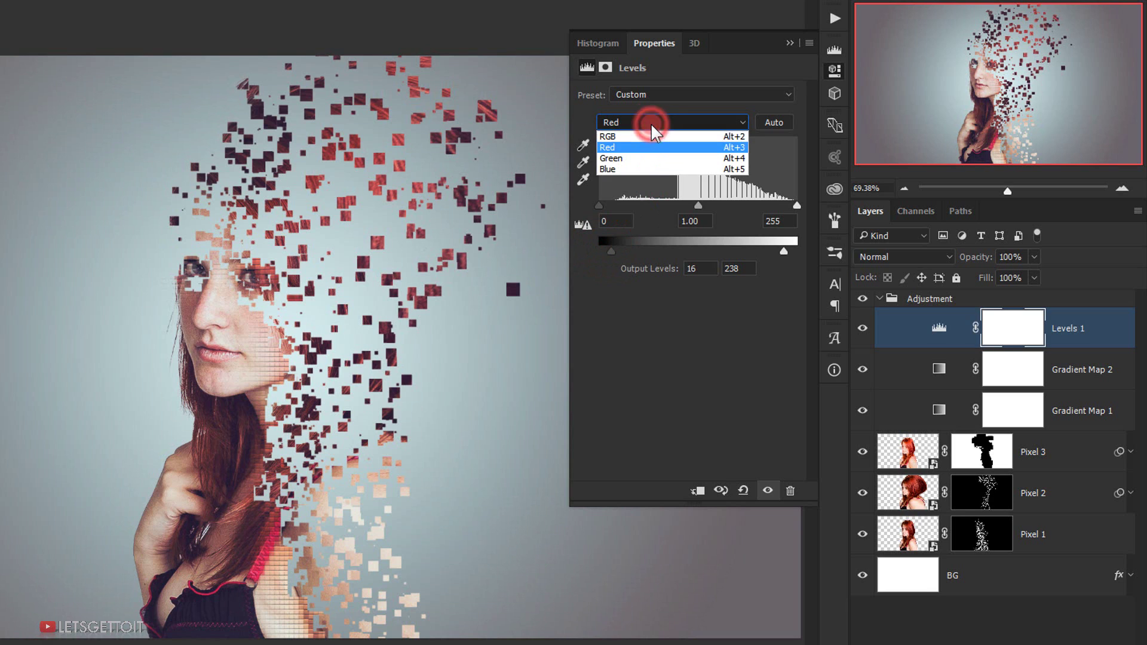
{"action": "left_click", "coordinate": [646, 168]}
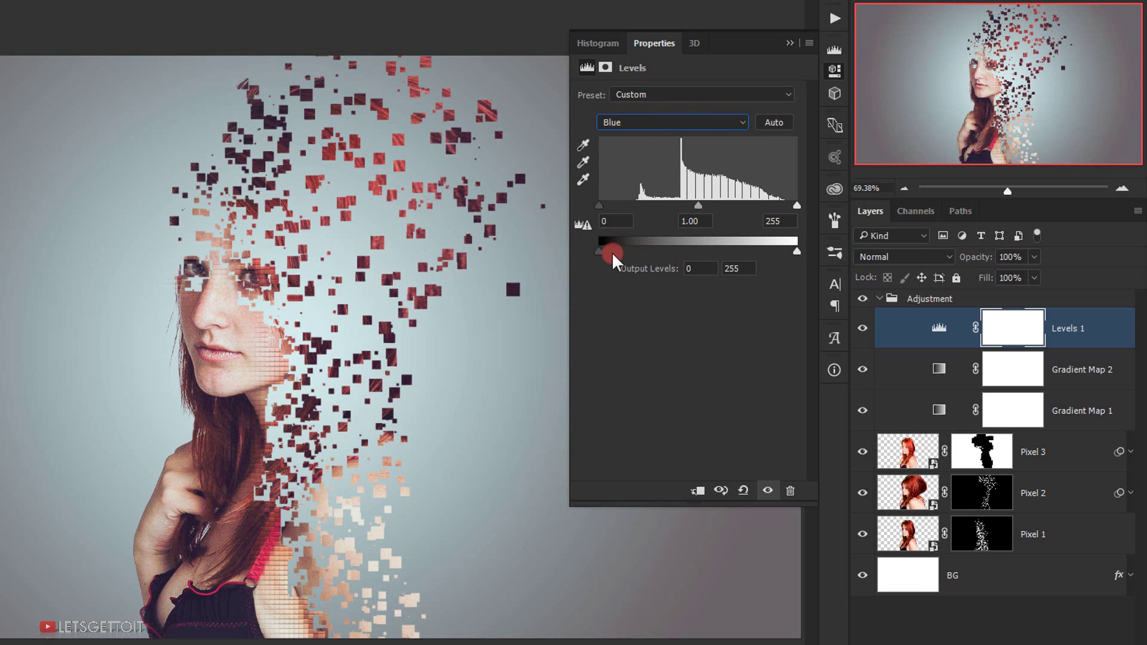
{"action": "left_click_drag", "start_coordinate": [601, 251], "coordinate": [609, 254]}
{"action": "left_click", "coordinate": [789, 44]}
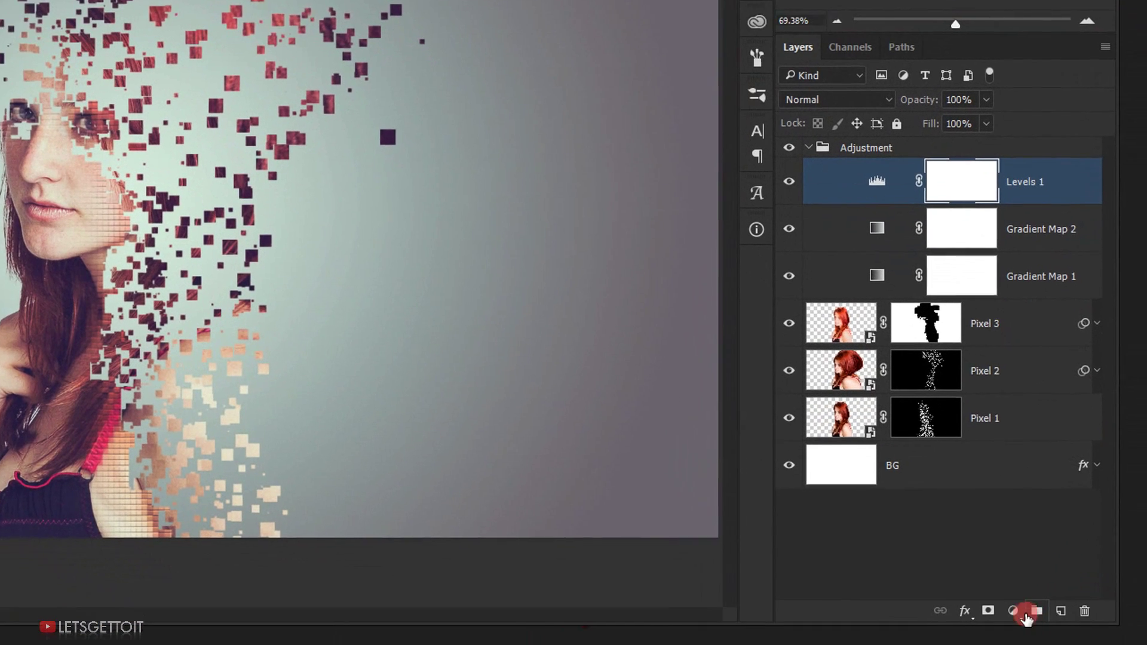
{"action": "left_click", "coordinate": [1023, 614]}
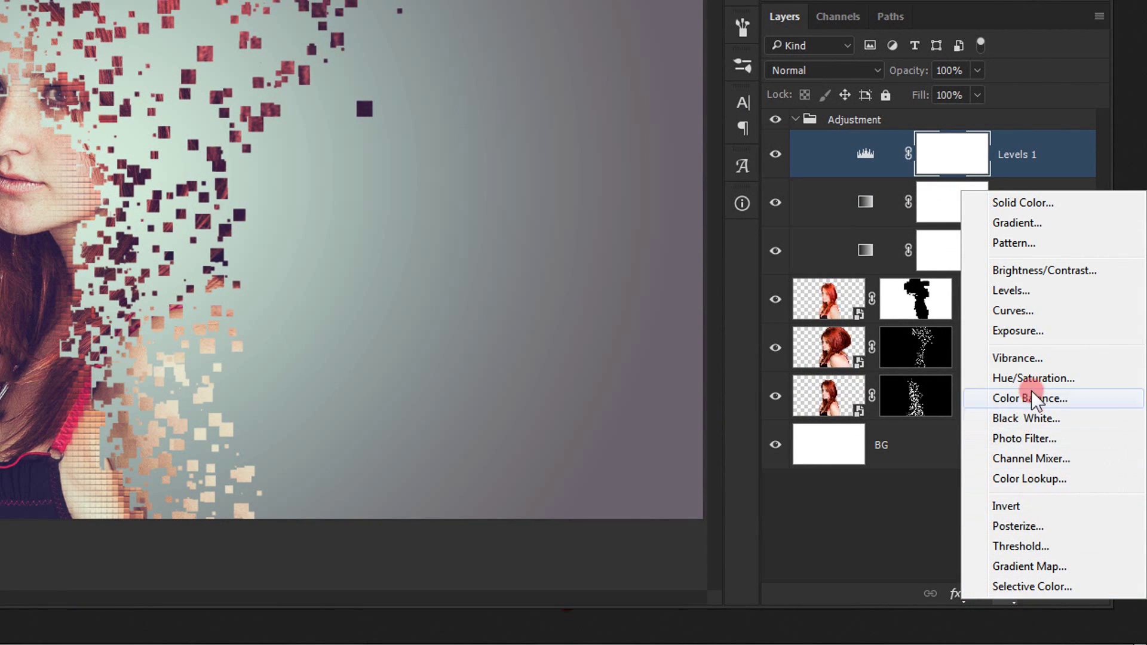
Step: Add an Exposure layer (offset +0.0418, gamma 0.75), then collapse and hide the Adjustment group
{"action": "left_click", "coordinate": [1018, 330]}
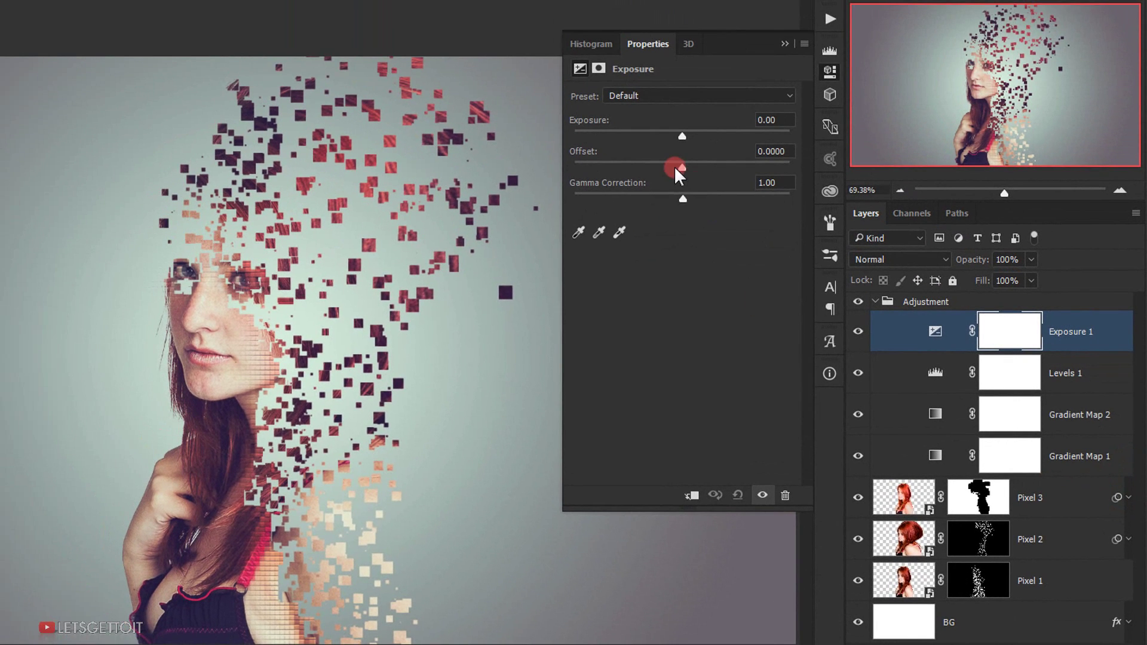
{"action": "left_click_drag", "start_coordinate": [676, 168], "coordinate": [702, 199]}
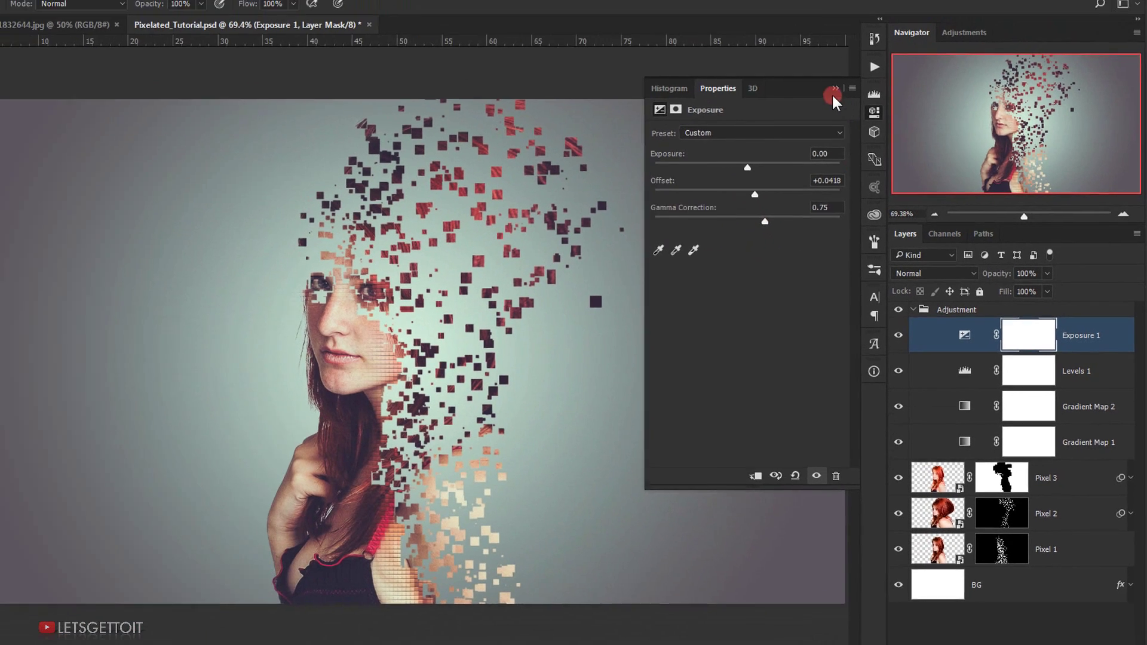
{"action": "left_click", "coordinate": [784, 43]}
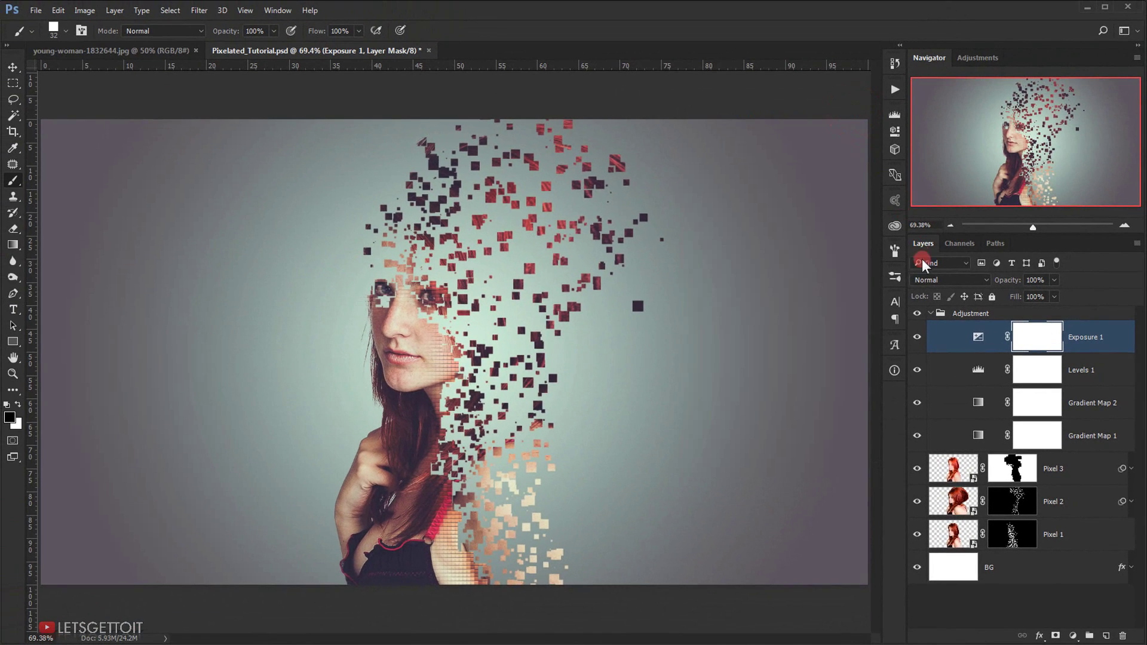
{"action": "left_click", "coordinate": [934, 313]}
{"action": "left_click", "coordinate": [918, 314]}
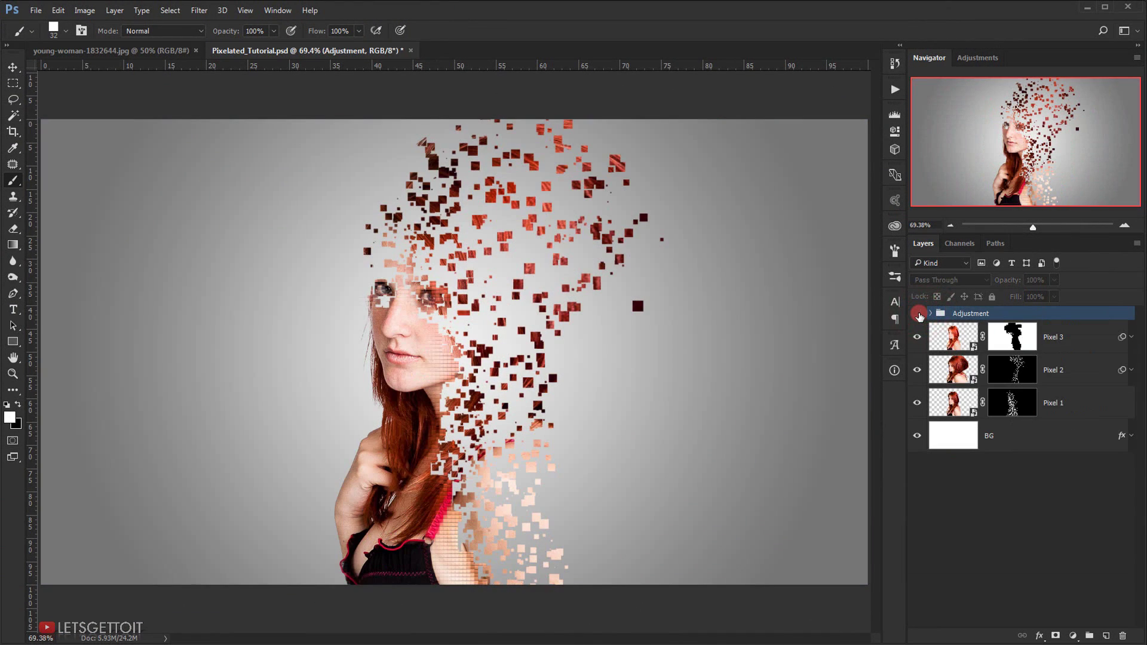